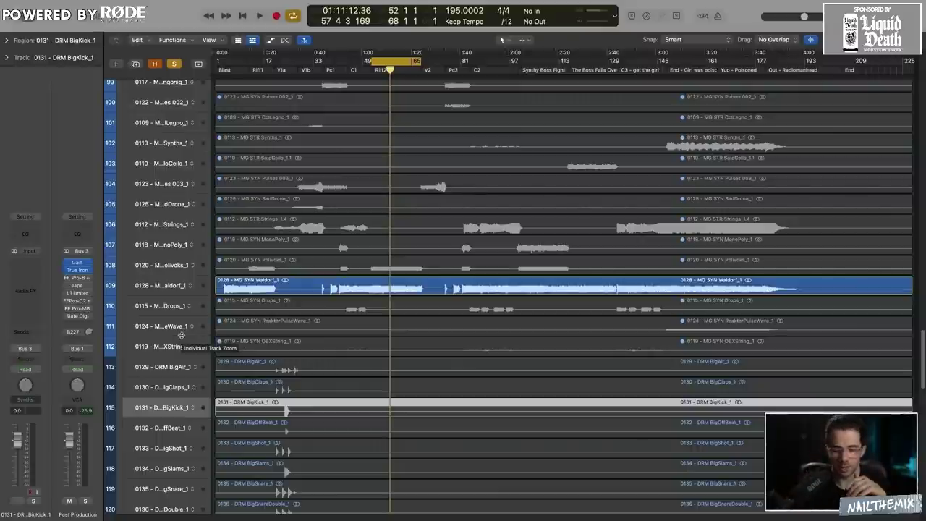
Look over the synth tracks and close the Gain plug-in window of the Post Production bus
{"action": "scroll", "coordinate": [297, 329], "scroll_direction": "up", "scroll_amount": 8}
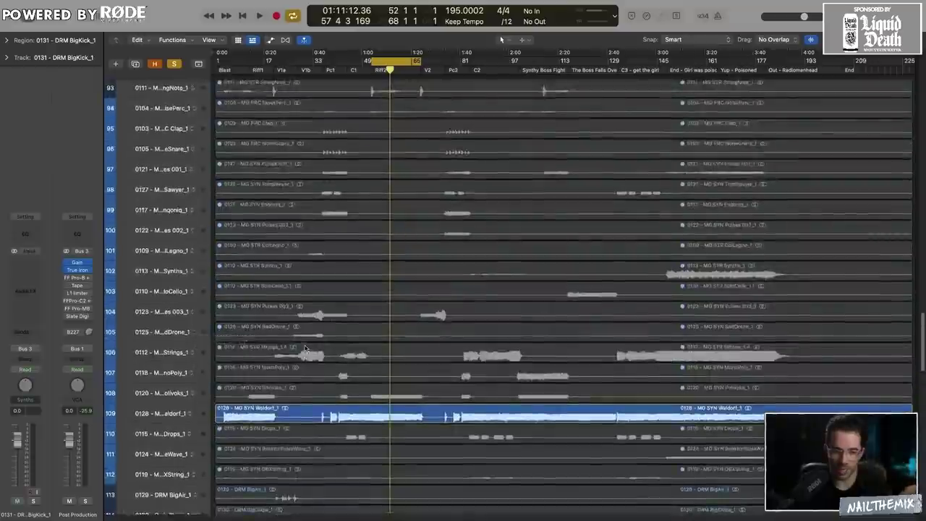
{"action": "scroll", "coordinate": [311, 269], "scroll_direction": "down", "scroll_amount": 1}
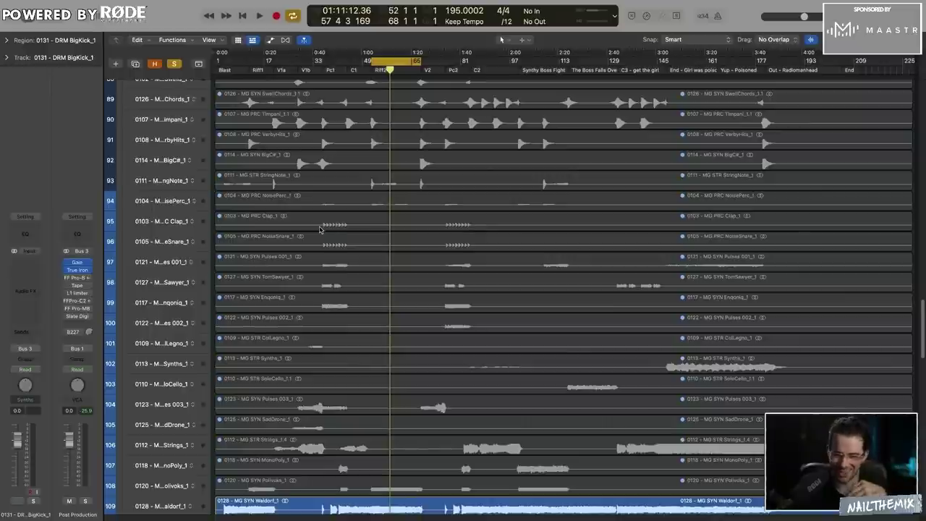
{"action": "scroll", "coordinate": [321, 229], "scroll_direction": "up", "scroll_amount": 5}
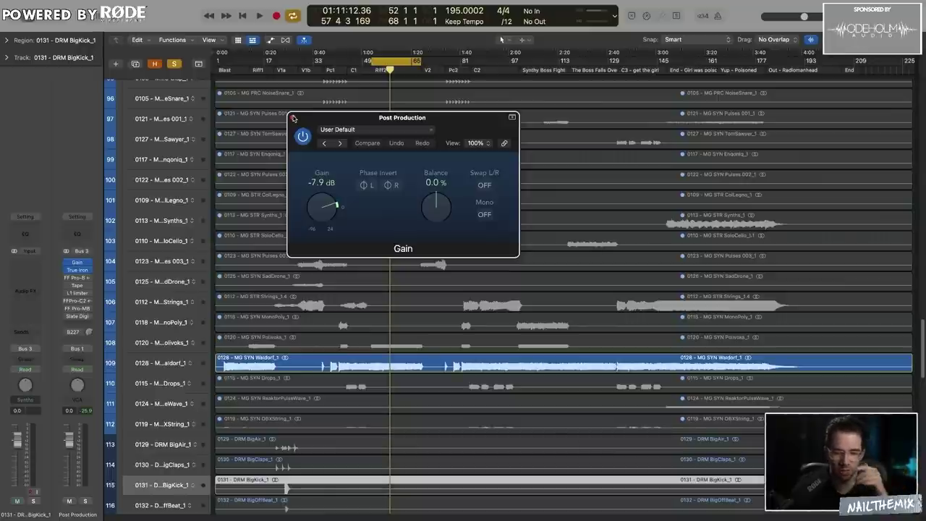
{"action": "left_click", "coordinate": [293, 118]}
Collapse the Synths stack and select the Guitars stack to check its channel strip
{"action": "scroll", "coordinate": [210, 168], "scroll_direction": "up", "scroll_amount": 10}
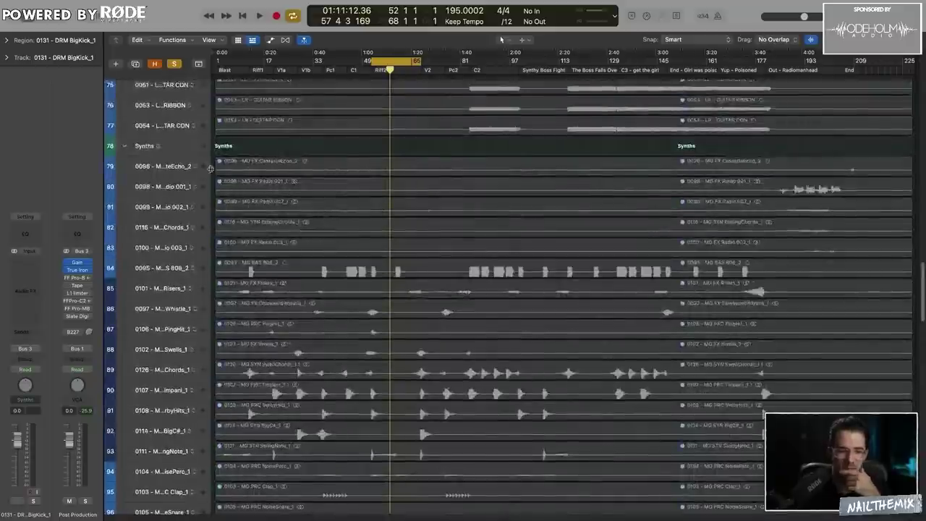
{"action": "left_click", "coordinate": [124, 145]}
{"action": "scroll", "coordinate": [248, 280], "scroll_direction": "up", "scroll_amount": 5}
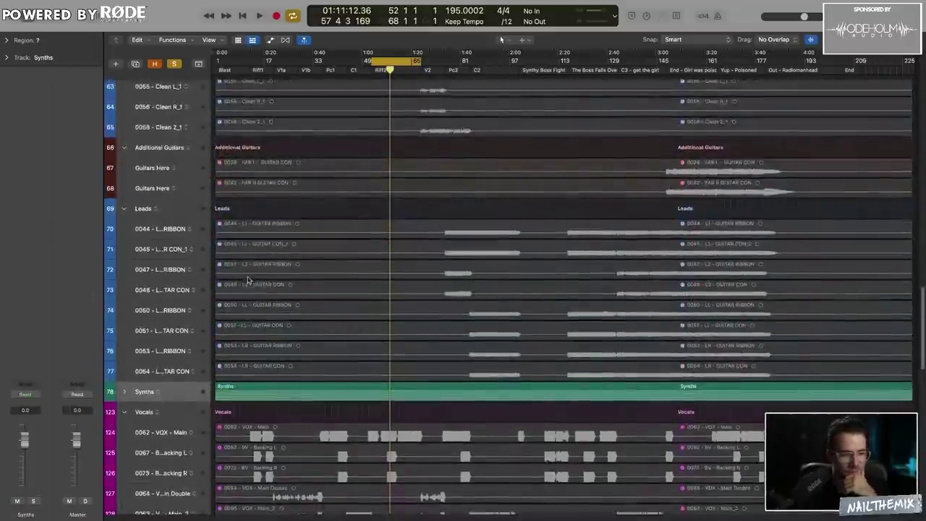
{"action": "scroll", "coordinate": [248, 280], "scroll_direction": "up", "scroll_amount": 6}
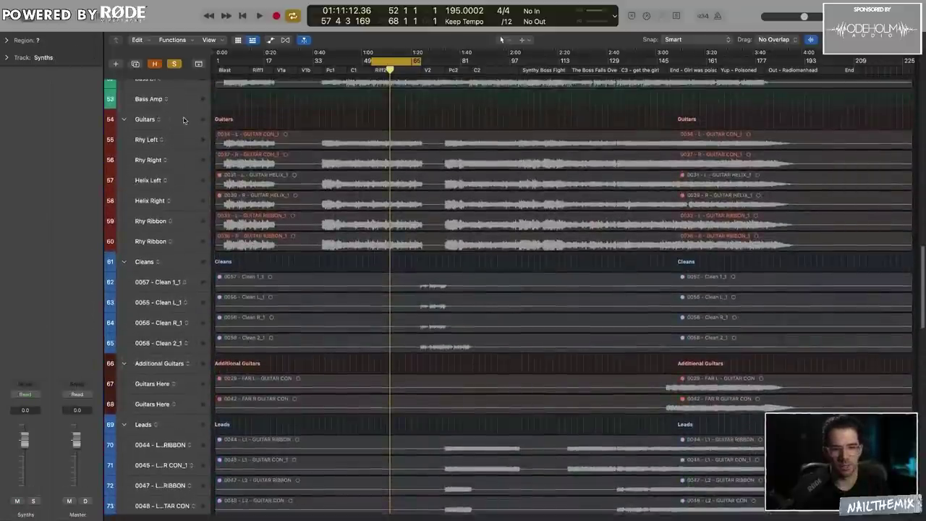
{"action": "left_click", "coordinate": [184, 119]}
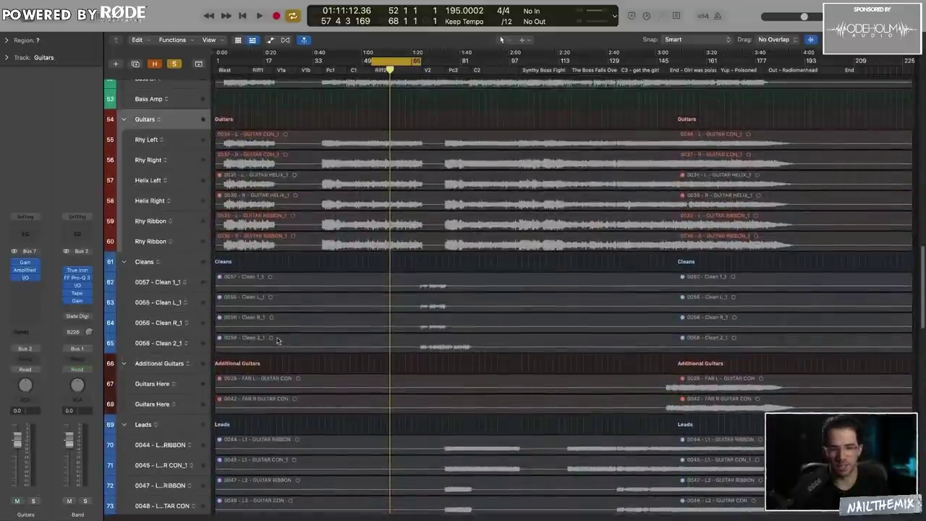
Expand the Synths stack and solo the 0128 - MG SYN Waldorf_1 track
{"action": "scroll", "coordinate": [278, 340], "scroll_direction": "down", "scroll_amount": 5}
{"action": "left_click", "coordinate": [116, 287]}
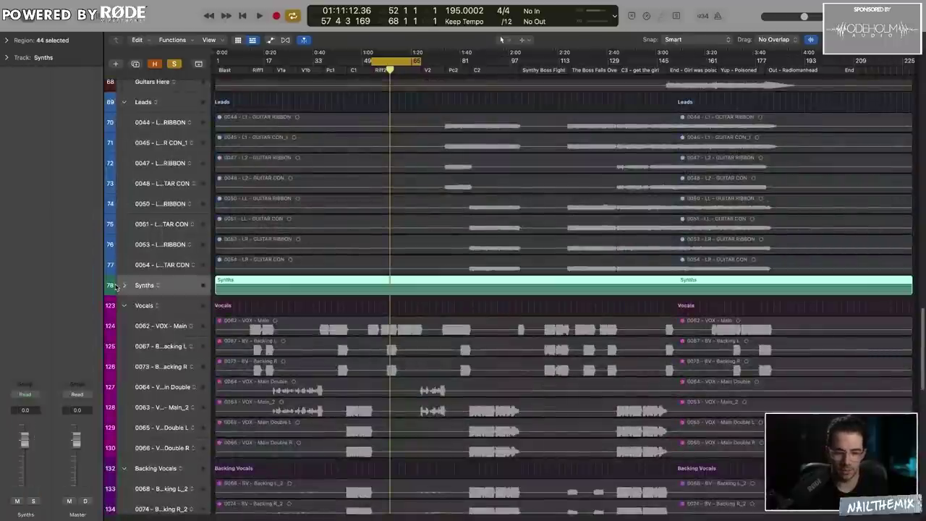
{"action": "left_click", "coordinate": [124, 285]}
{"action": "scroll", "coordinate": [168, 354], "scroll_direction": "down", "scroll_amount": 10}
{"action": "left_click", "coordinate": [168, 359]}
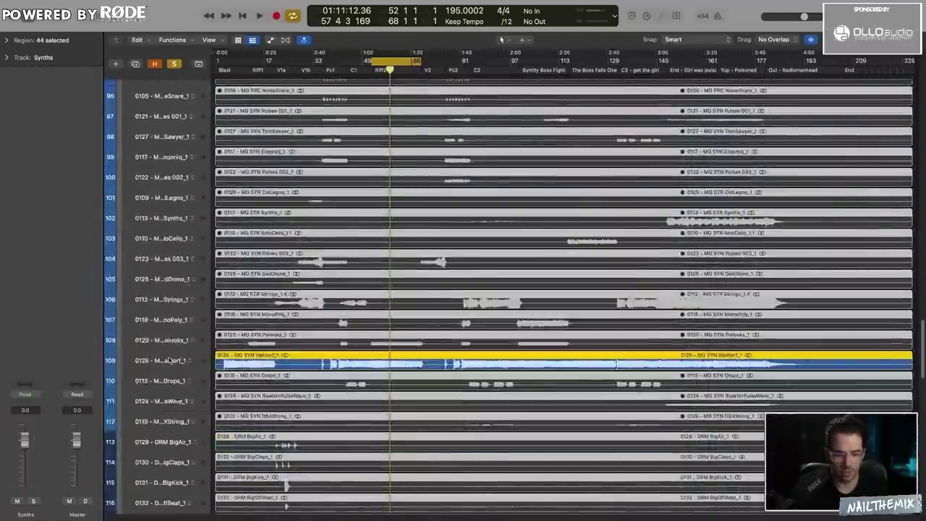
{"action": "left_click", "coordinate": [169, 359]}
Audition the soloed Waldorf track in Riff2, move the cycle range to C2 (bars 84 to 100) and audition it there
{"action": "key", "text": "space"}
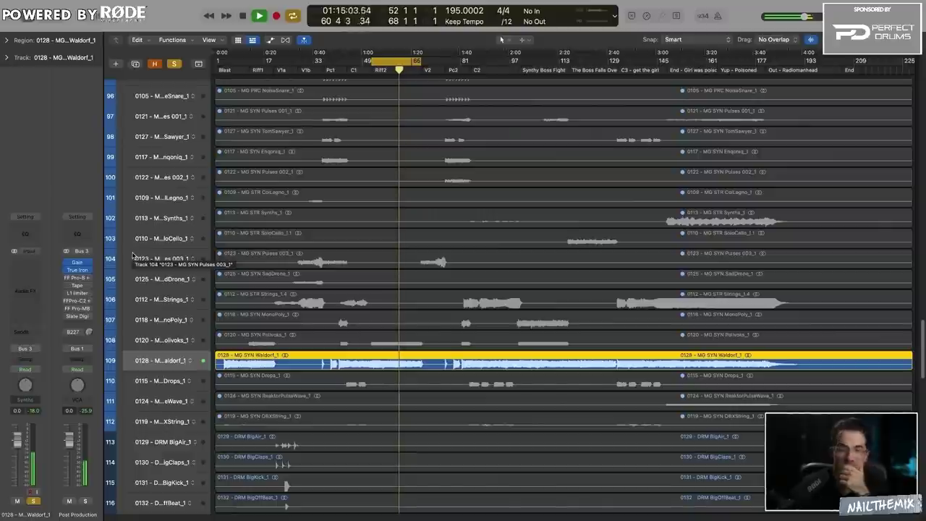
{"action": "key", "text": "space"}
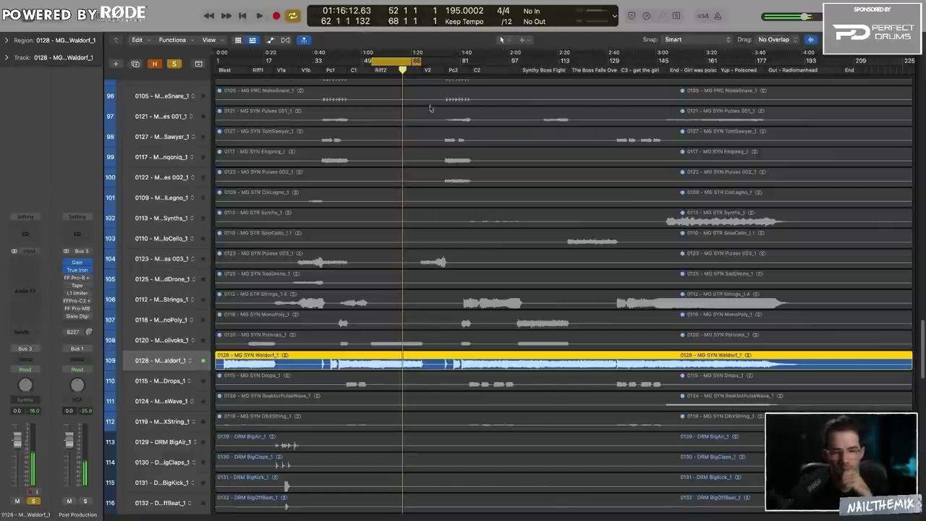
{"action": "left_click_drag", "start_coordinate": [399, 63], "coordinate": [498, 65]}
{"action": "key", "text": "space"}
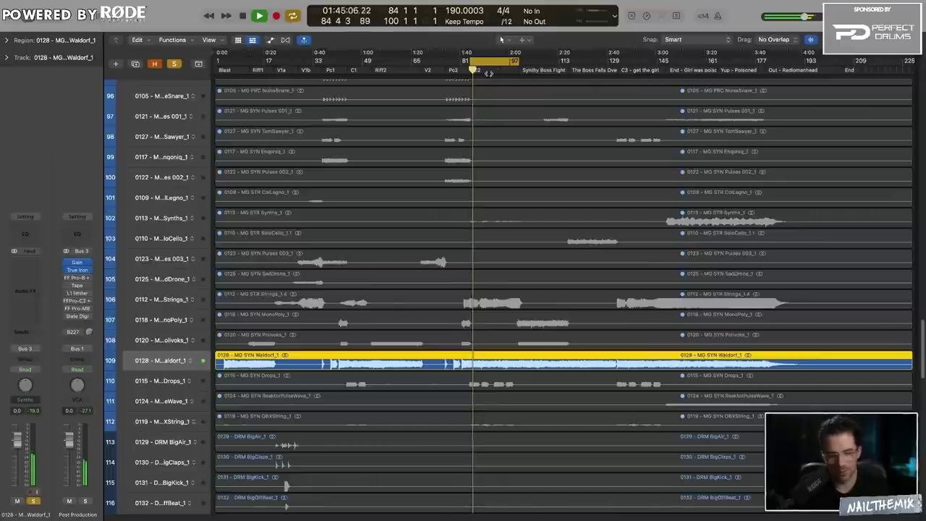
{"action": "key", "text": "space"}
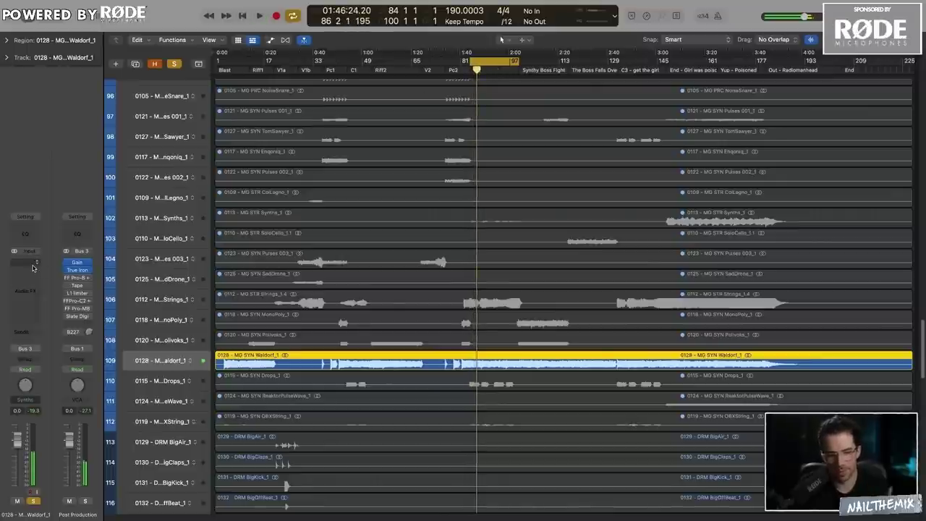
Insert the Soundtoys Little AlterBoy plug-in in the first effect slot of the Waldorf track
{"action": "left_click", "coordinate": [32, 266]}
{"action": "mouse_move", "coordinate": [32, 443]}
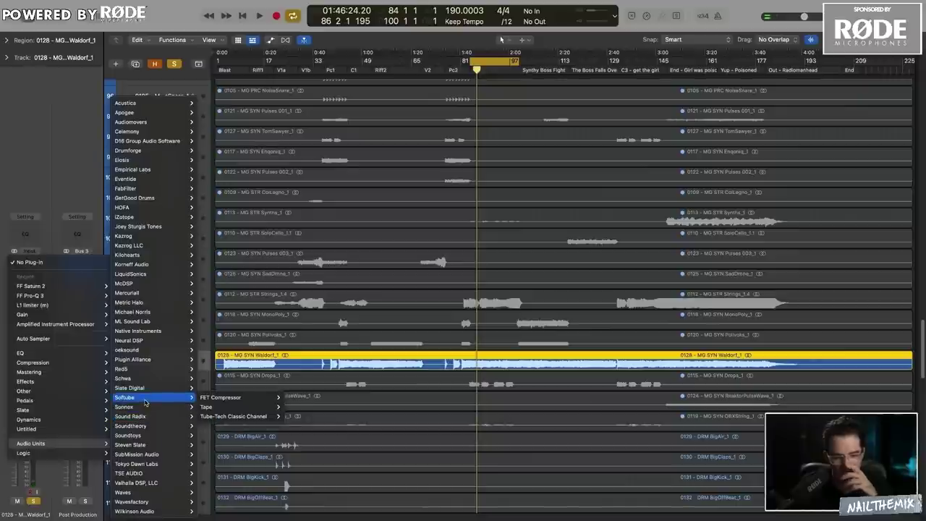
{"action": "mouse_move", "coordinate": [145, 435]}
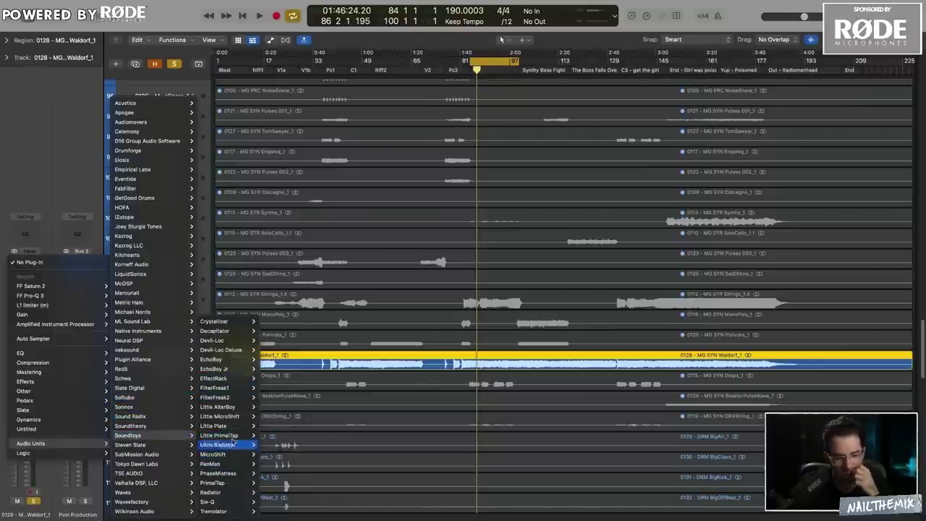
{"action": "mouse_move", "coordinate": [239, 407]}
{"action": "left_click", "coordinate": [270, 408]}
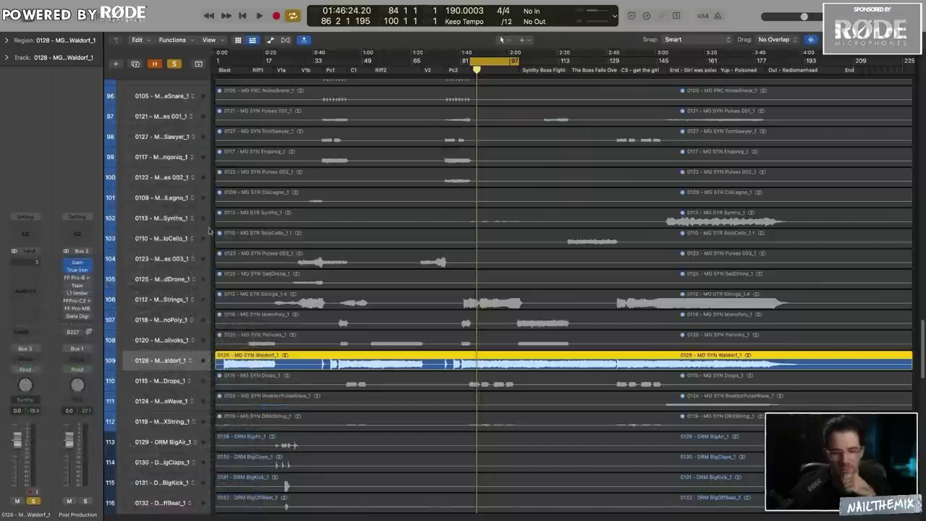
Link Little AlterBoy's pitch and formant at -12.0, raising the drive and reducing the mix while auditioning the track
{"action": "left_click", "coordinate": [390, 220]}
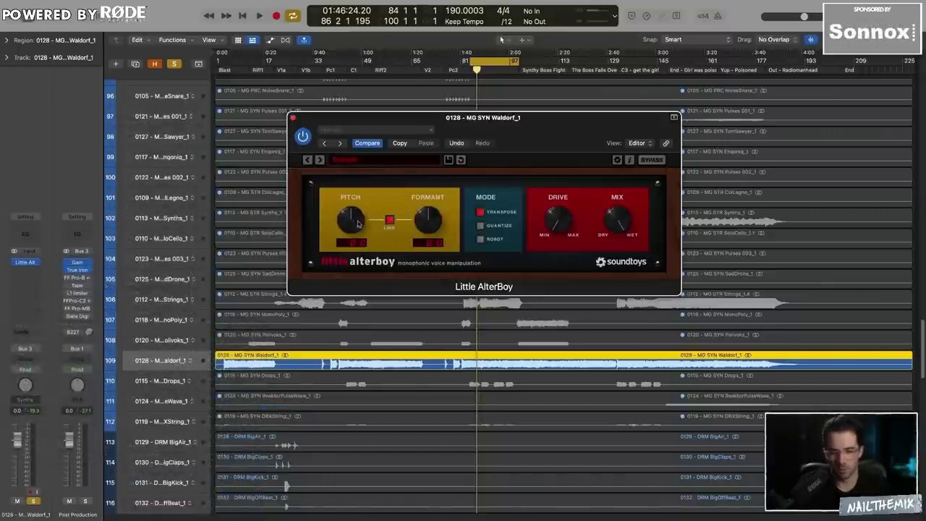
{"action": "left_click_drag", "start_coordinate": [512, 154], "coordinate": [406, 119]}
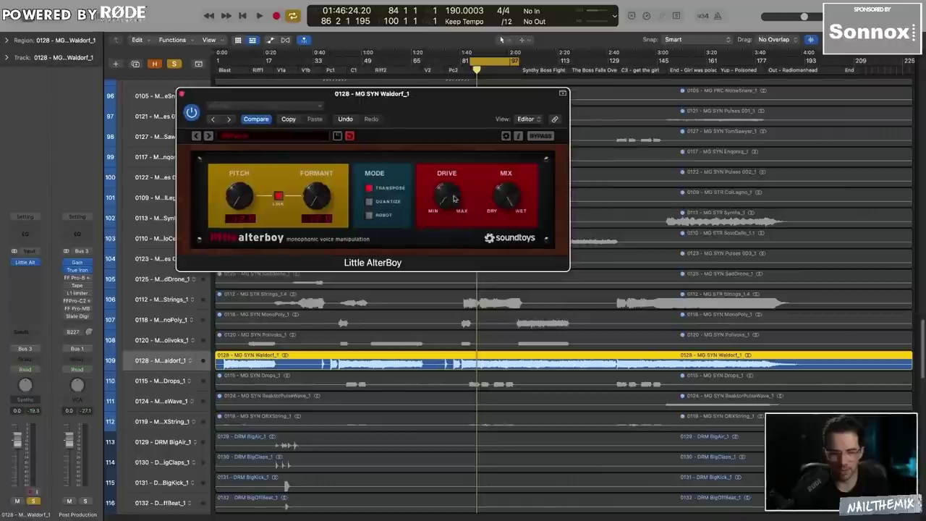
{"action": "key", "text": "space"}
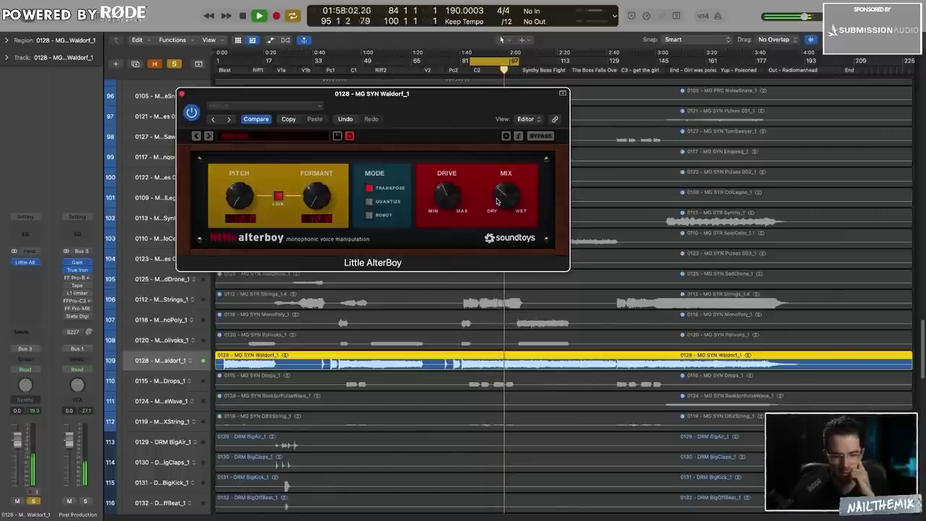
{"action": "left_click", "coordinate": [180, 93]}
{"action": "key", "text": "space"}
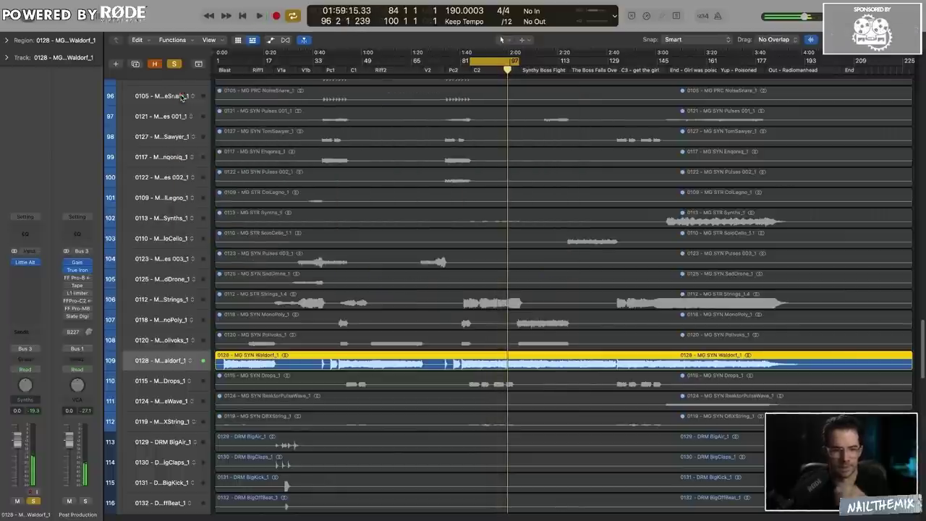
Insert the Sonnox Claro equalizer after Little AlterBoy on the Waldorf track
{"action": "left_click", "coordinate": [28, 263]}
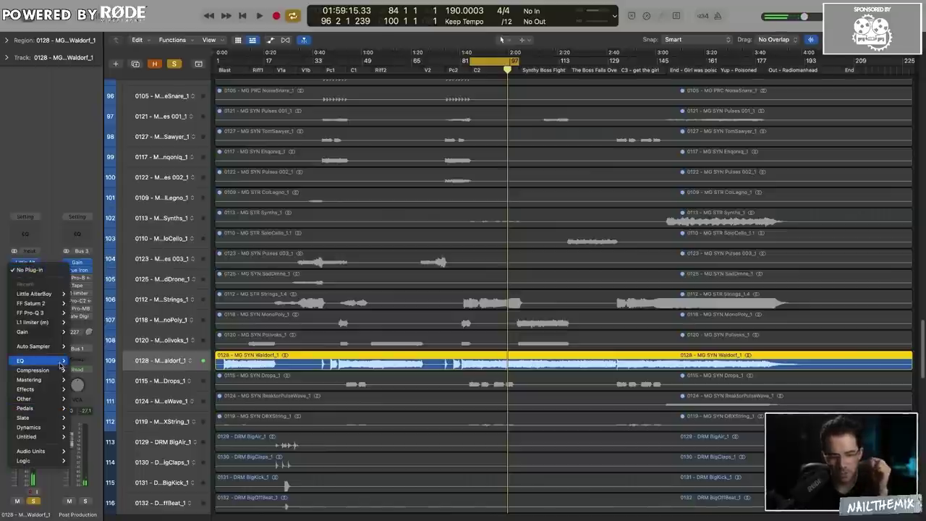
{"action": "mouse_move", "coordinate": [63, 453]}
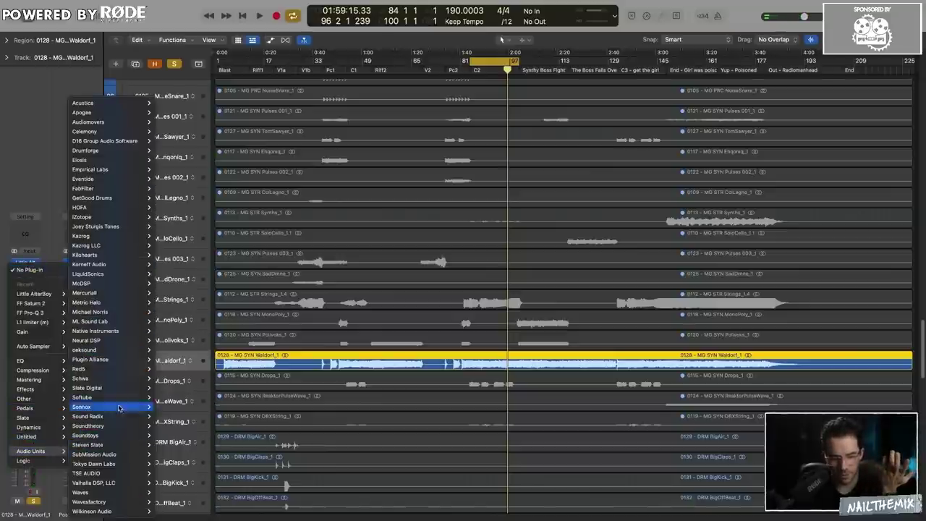
{"action": "mouse_move", "coordinate": [126, 406]}
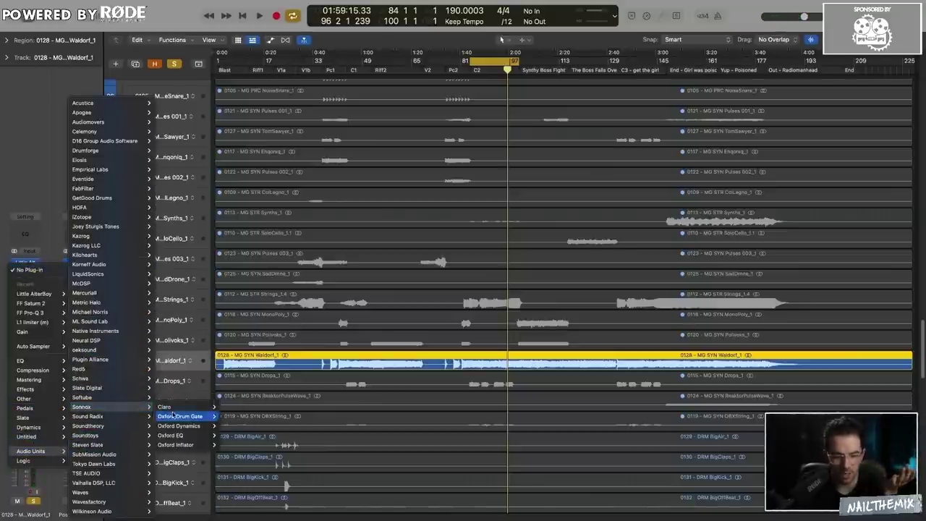
{"action": "mouse_move", "coordinate": [184, 406]}
{"action": "left_click", "coordinate": [233, 406]}
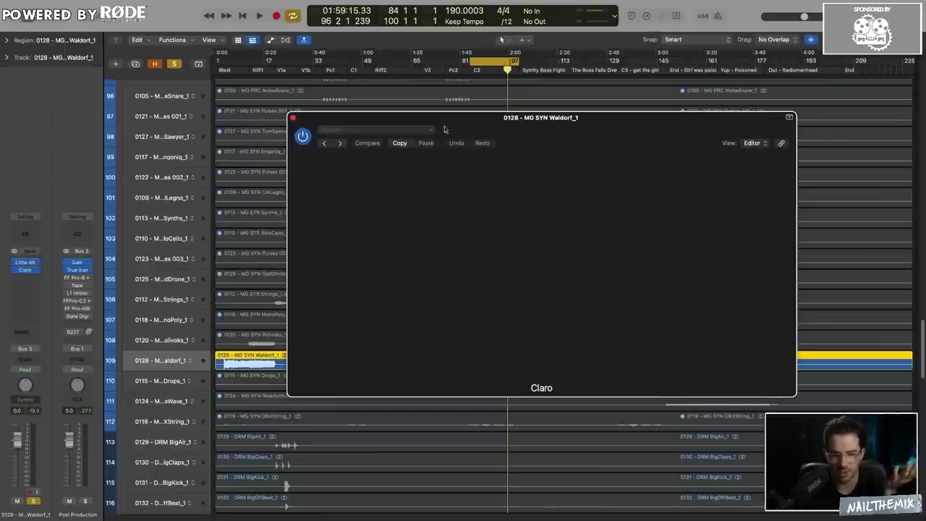
While the track plays, lower Claro's high-cut filter to 4.0k and reduce the Mid band slightly
{"action": "key", "text": "space"}
{"action": "left_click_drag", "start_coordinate": [726, 174], "coordinate": [617, 174]}
{"action": "left_click", "coordinate": [474, 238]}
{"action": "mouse_move", "coordinate": [499, 274]}
{"action": "left_mouse_down"}
{"action": "mouse_move", "coordinate": [500, 239]}
{"action": "mouse_move", "coordinate": [500, 264]}
{"action": "left_mouse_up"}
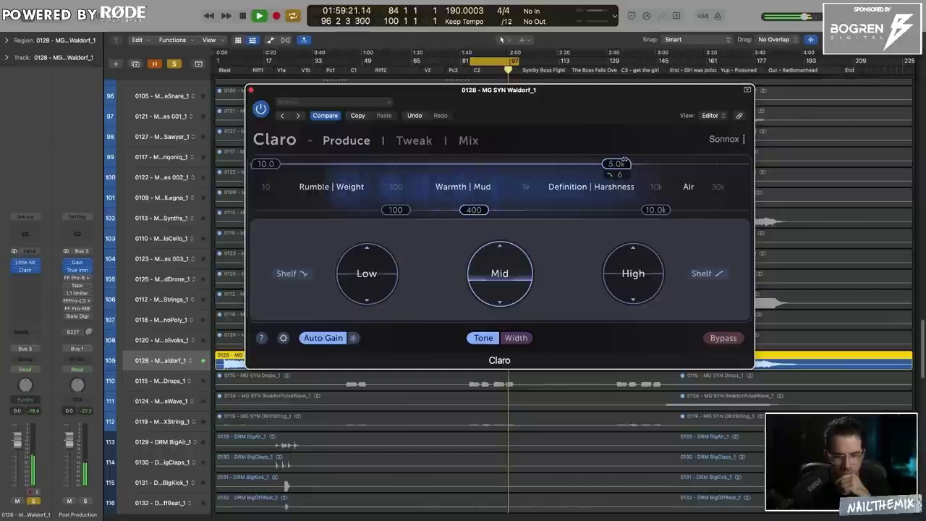
{"action": "left_click_drag", "start_coordinate": [616, 174], "coordinate": [598, 174]}
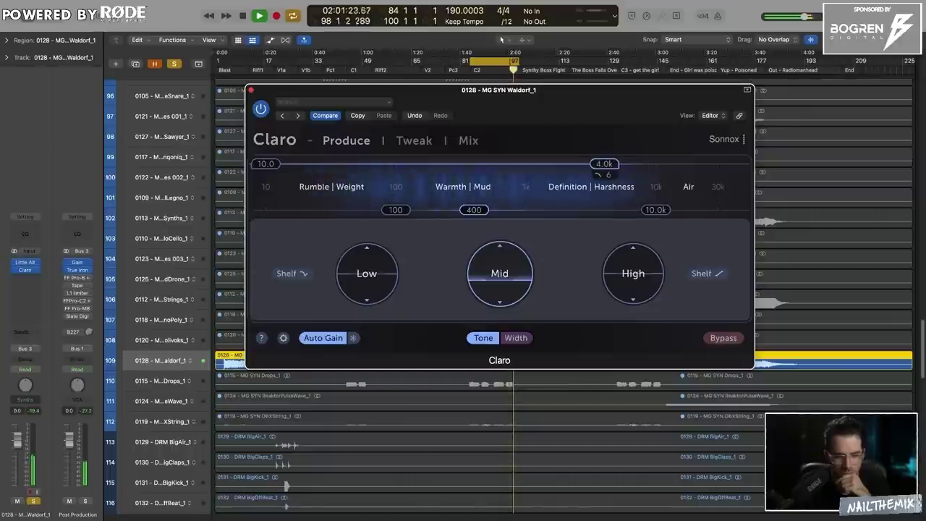
Compare playback with the Waldorf track muted and unmuted, and close the Claro window
{"action": "left_click", "coordinate": [17, 501]}
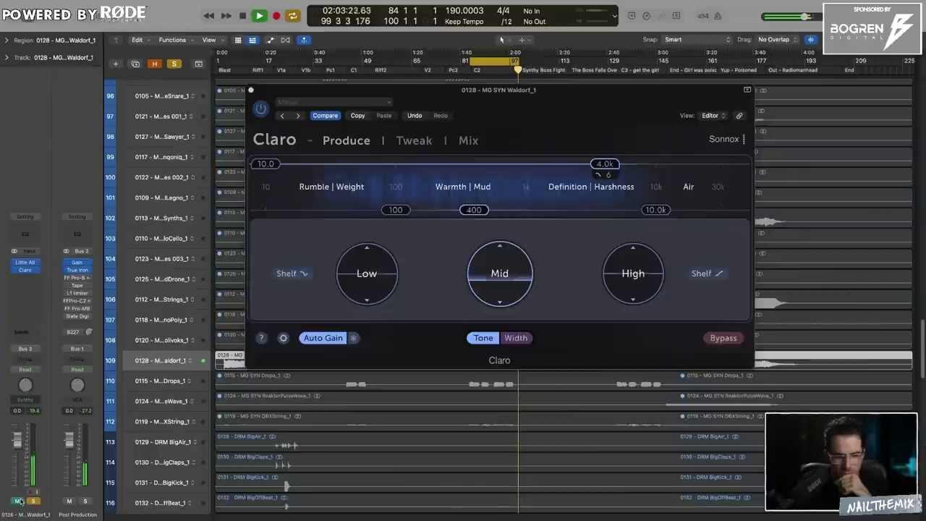
{"action": "left_click", "coordinate": [19, 501]}
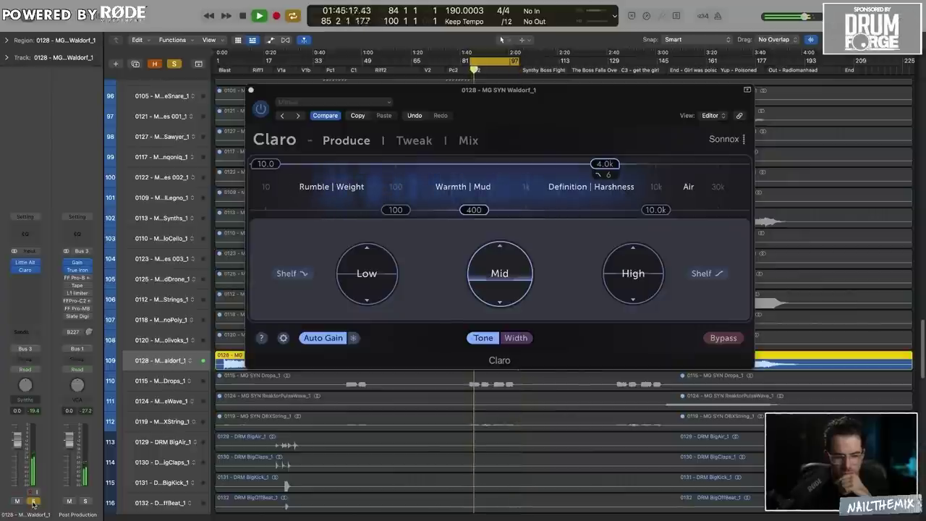
{"action": "left_click", "coordinate": [251, 92]}
{"action": "key", "text": "space"}
Solo the Band bus and play the C2 section to hear the Waldorf synth against the band
{"action": "scroll", "coordinate": [346, 216], "scroll_direction": "up", "scroll_amount": 20}
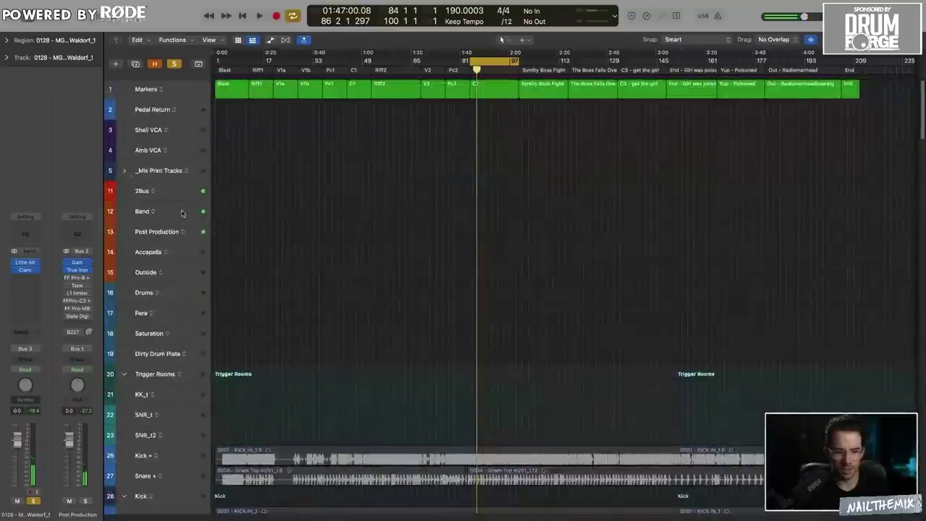
{"action": "left_click", "coordinate": [181, 213]}
{"action": "key", "text": "space"}
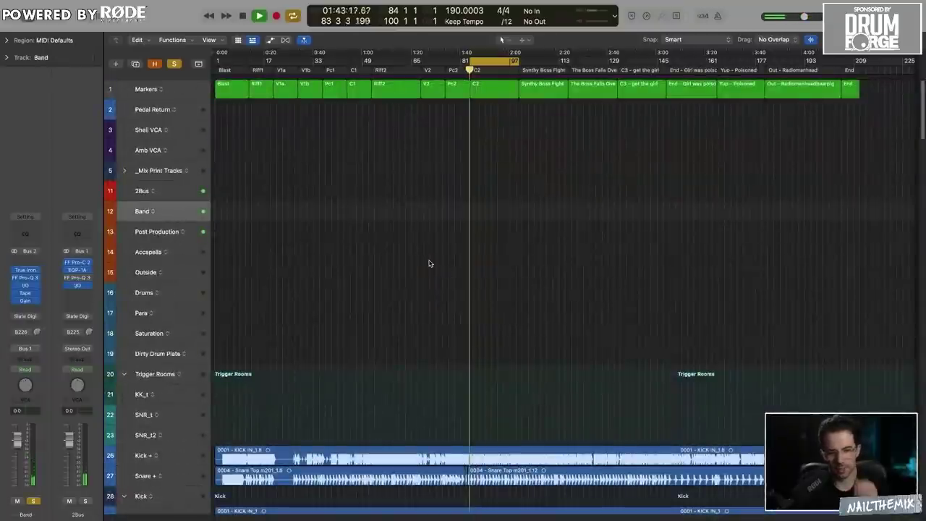
Reopen Little AlterBoy on the Waldorf track, lower its mix against the band, close it and stop playback
{"action": "scroll", "coordinate": [430, 262], "scroll_direction": "down", "scroll_amount": 20}
{"action": "scroll", "coordinate": [430, 274], "scroll_direction": "down", "scroll_amount": 20}
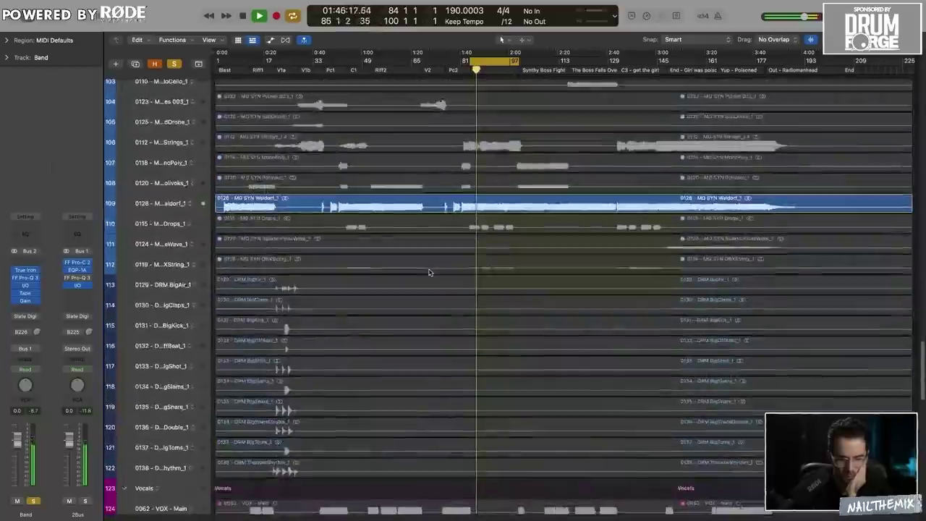
{"action": "left_click", "coordinate": [171, 205]}
{"action": "left_click", "coordinate": [26, 262]}
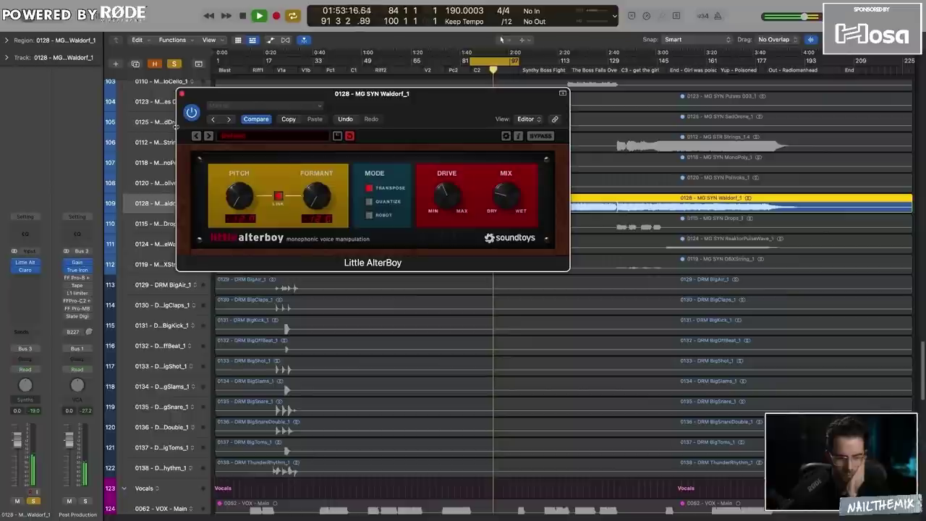
{"action": "left_click", "coordinate": [182, 93]}
{"action": "key", "text": "space"}
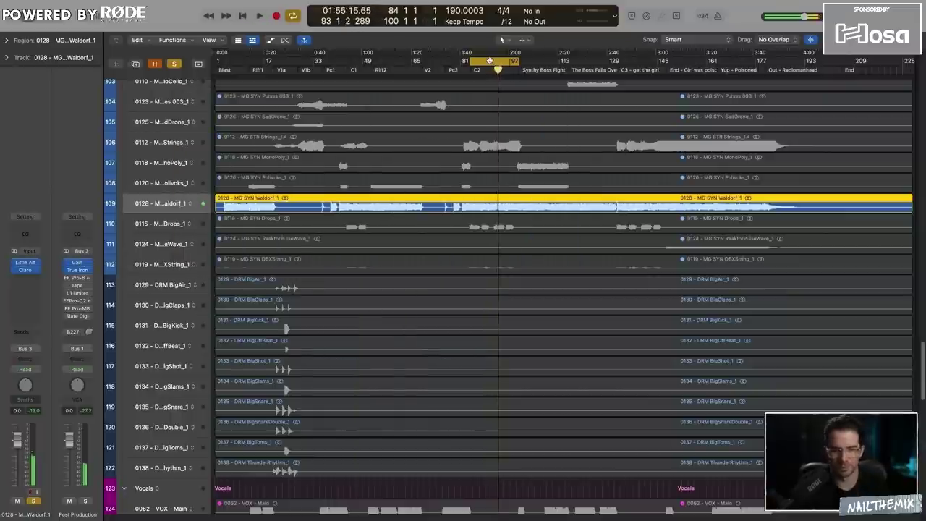
Move the cycle range to the Synthy Boss Fight section, bars 100 to 116, and play it
{"action": "left_click_drag", "start_coordinate": [488, 61], "coordinate": [536, 61]}
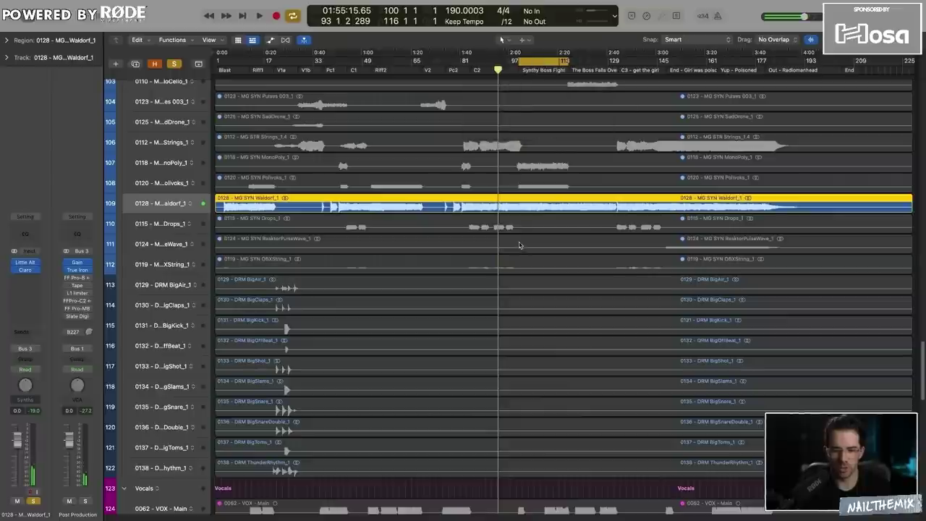
{"action": "key", "text": "space"}
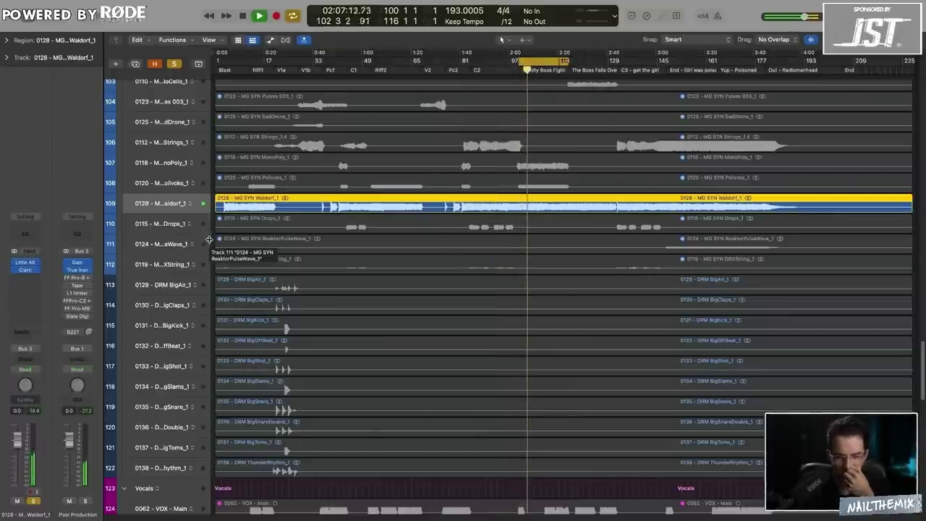
Stop playback and clear all track solos
{"action": "scroll", "coordinate": [207, 242], "scroll_direction": "up", "scroll_amount": 5}
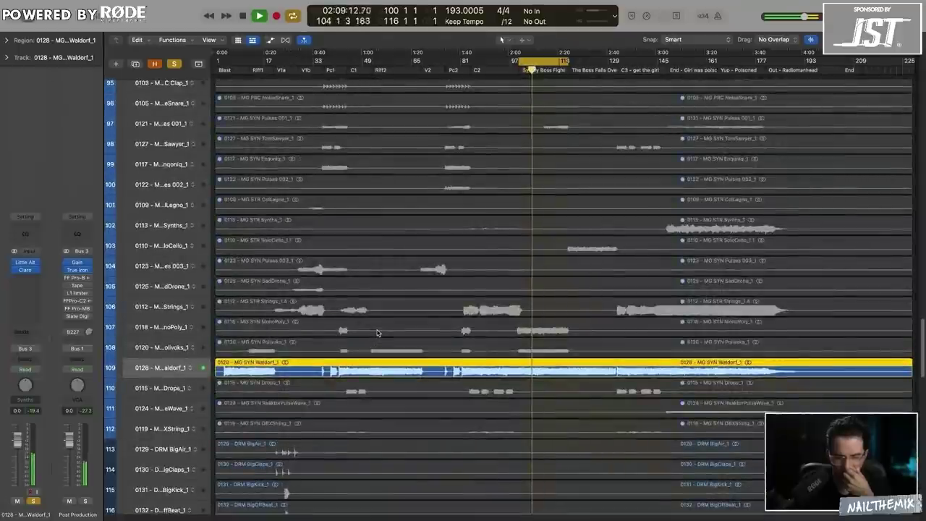
{"action": "key", "text": "space"}
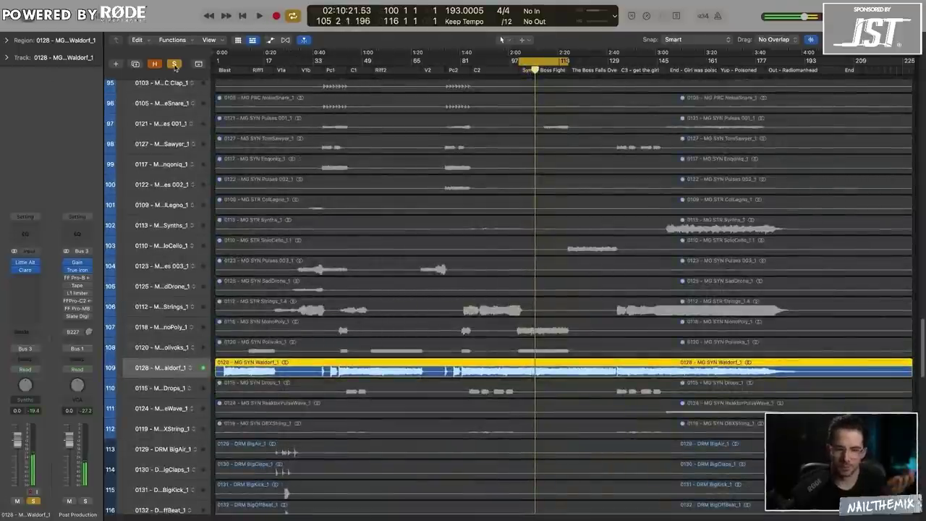
{"action": "left_click", "coordinate": [175, 66]}
Mute the DRM regions from BigAir to ThunderRhythm and reselect the Waldorf track
{"action": "scroll", "coordinate": [434, 340], "scroll_direction": "down", "scroll_amount": 10}
{"action": "left_click", "coordinate": [435, 335]}
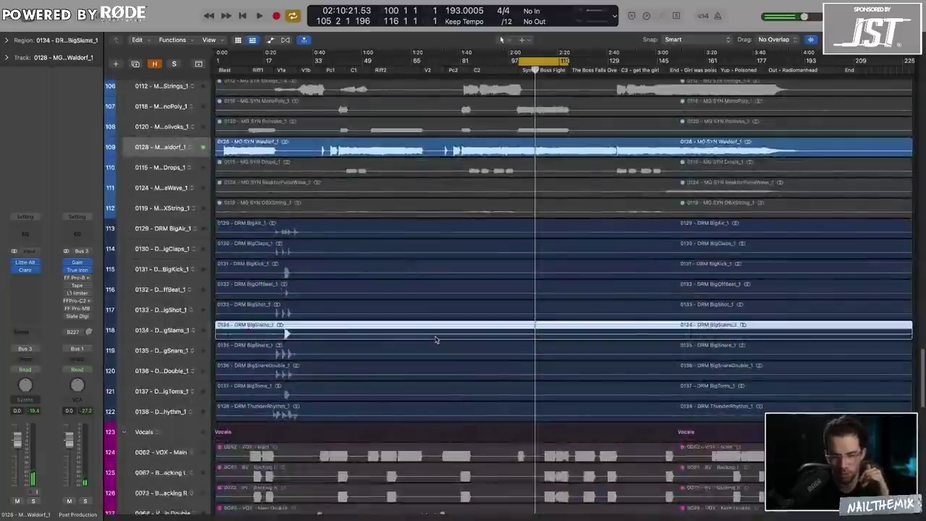
{"action": "left_click_drag", "start_coordinate": [323, 444], "coordinate": [331, 234]}
{"action": "left_click", "coordinate": [179, 151]}
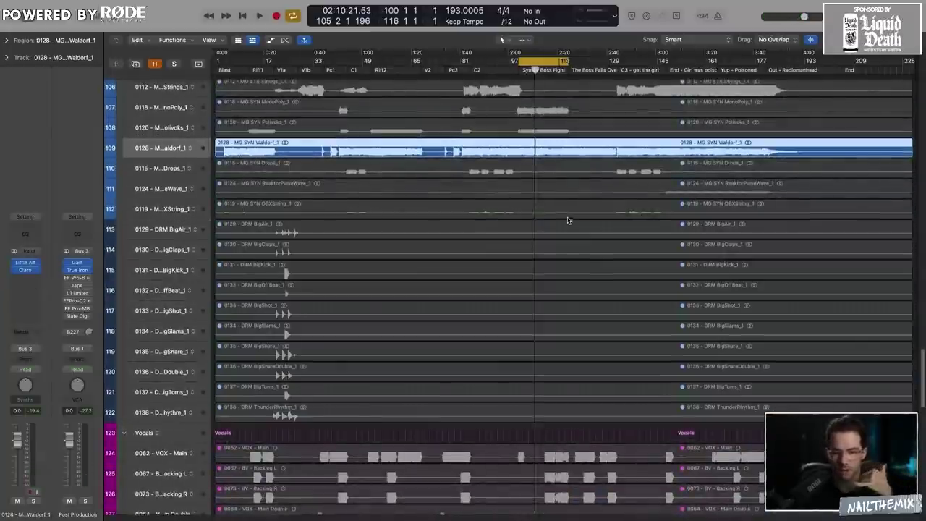
Show the hide controls on the tracks, select the Polivoks synth track and unmute its region
{"action": "scroll", "coordinate": [567, 219], "scroll_direction": "up", "scroll_amount": 5}
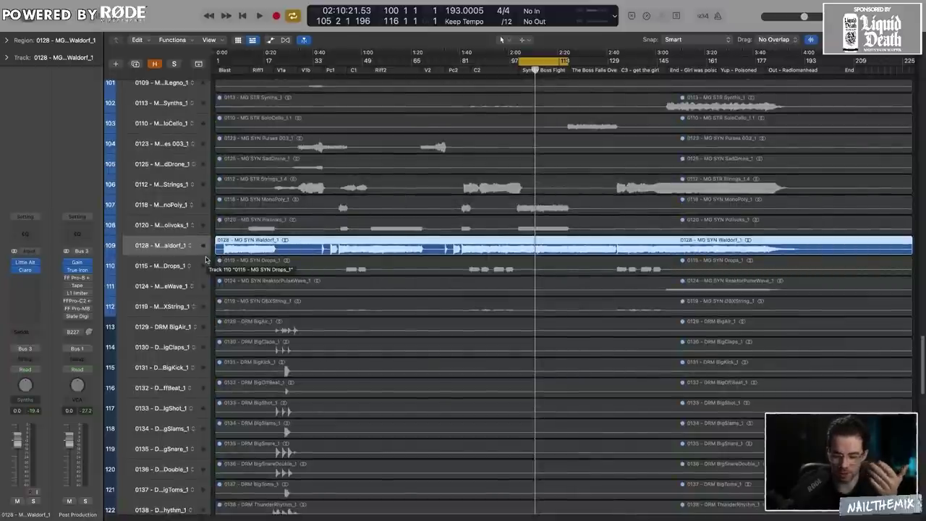
{"action": "scroll", "coordinate": [205, 260], "scroll_direction": "up", "scroll_amount": 4}
{"action": "scroll", "coordinate": [243, 309], "scroll_direction": "up", "scroll_amount": 7}
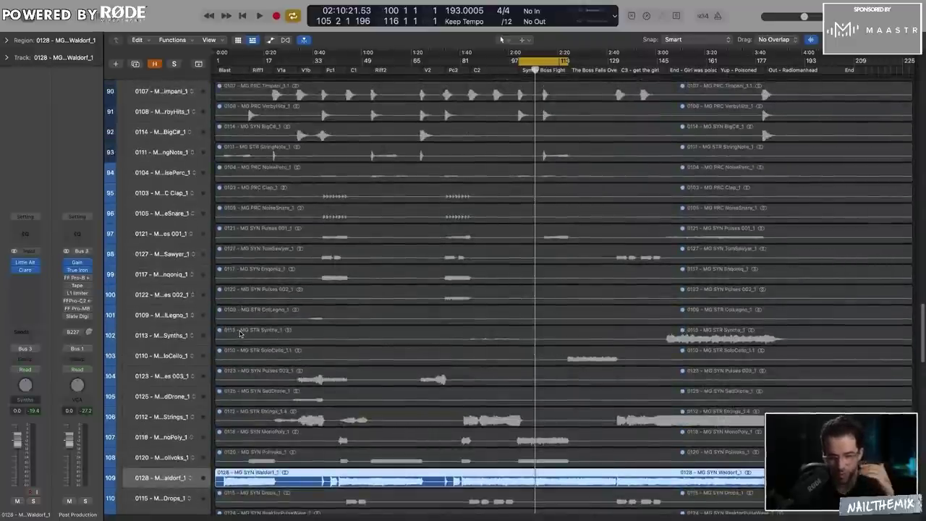
{"action": "scroll", "coordinate": [242, 334], "scroll_direction": "down", "scroll_amount": 3}
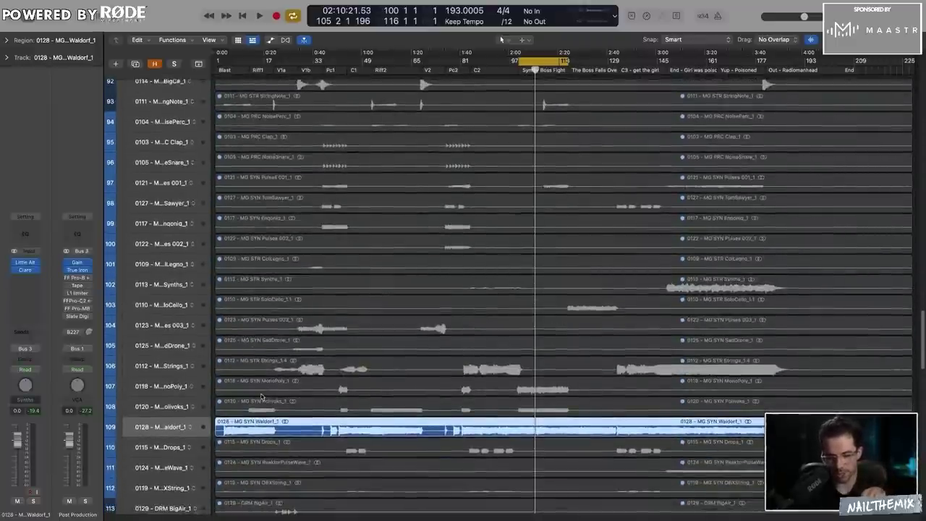
{"action": "scroll", "coordinate": [261, 397], "scroll_direction": "down", "scroll_amount": 3}
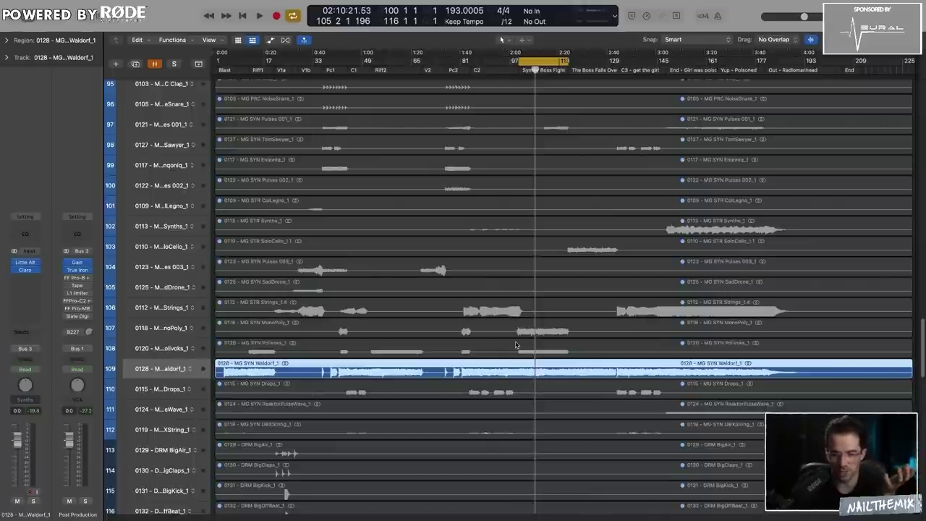
{"action": "left_click", "coordinate": [505, 350]}
{"action": "left_click", "coordinate": [290, 251], "text": "shift"}
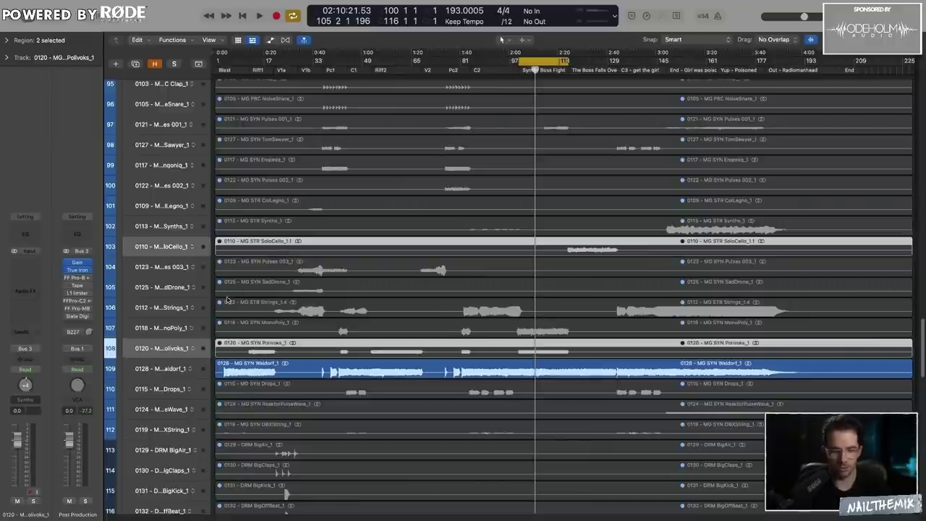
{"action": "left_click", "coordinate": [155, 64]}
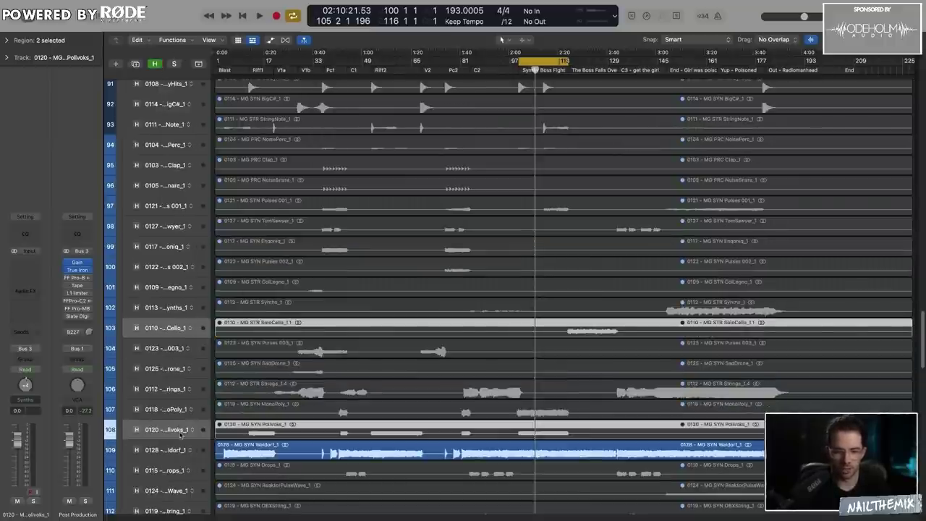
{"action": "left_click", "coordinate": [181, 433]}
{"action": "scroll", "coordinate": [413, 232], "scroll_direction": "down", "scroll_amount": 5}
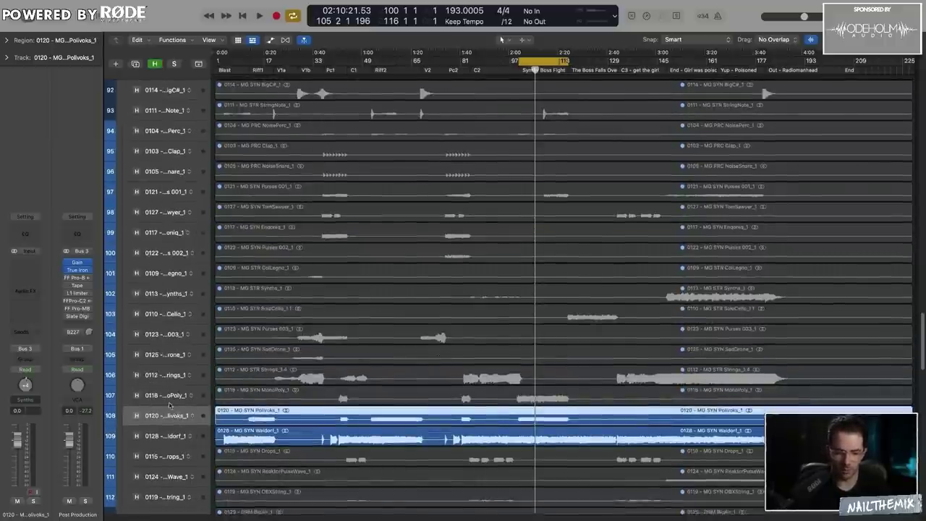
{"action": "scroll", "coordinate": [413, 232], "scroll_direction": "down", "scroll_amount": 2}
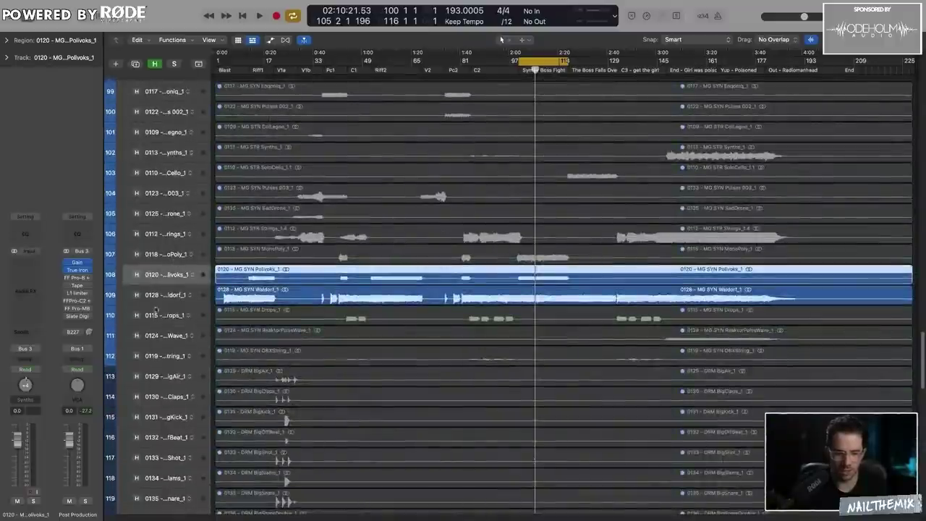
Play the Synthy Boss Fight section with the Post Production bus soloed, lower Polivoks to -5.4 dB and stop playback
{"action": "key", "text": "space"}
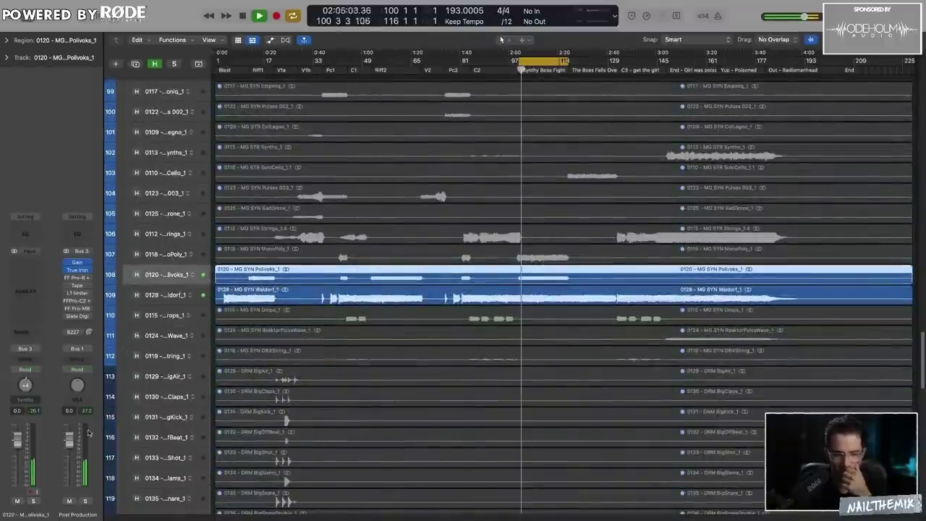
{"action": "left_click", "coordinate": [85, 500]}
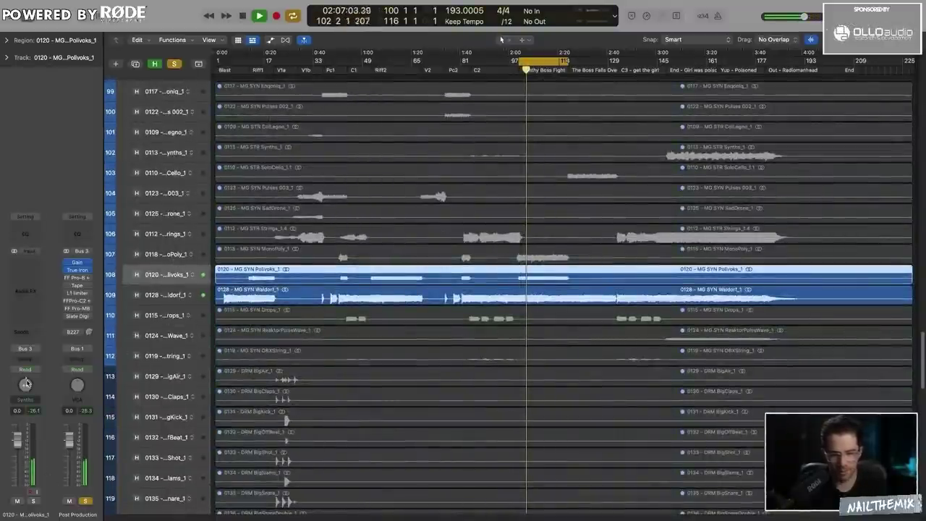
{"action": "left_click_drag", "start_coordinate": [17, 440], "coordinate": [17, 464]}
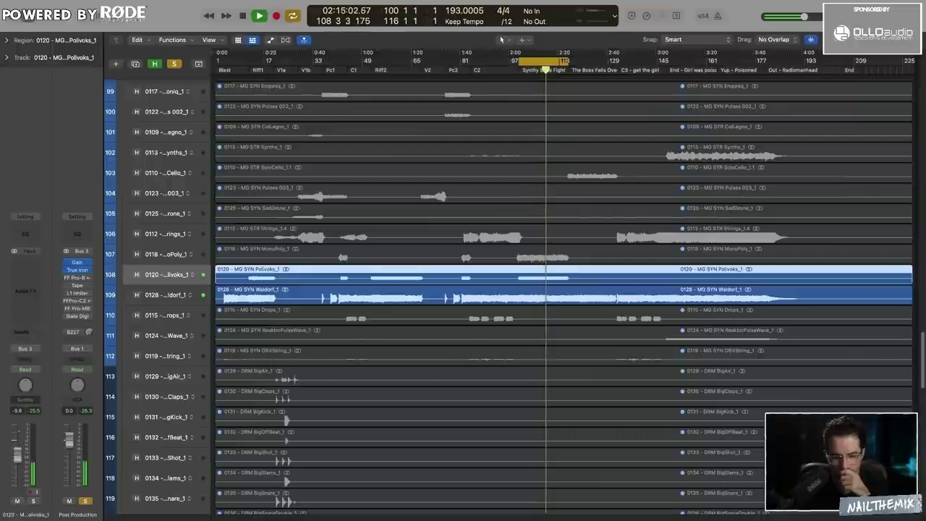
{"action": "key", "text": "space"}
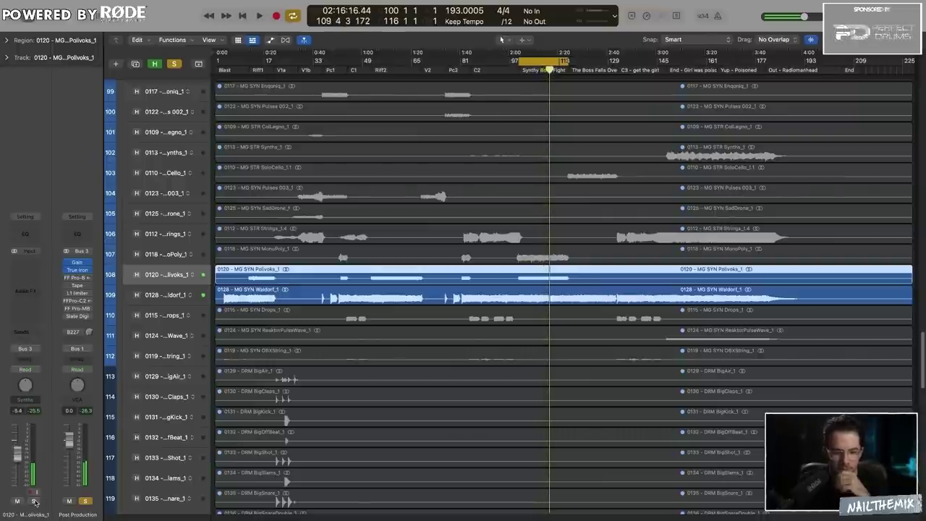
Solo the Polivoks track and insert the Soundtoys FilterFreak2 plug-in on it
{"action": "left_click", "coordinate": [34, 501]}
{"action": "left_click", "coordinate": [25, 271]}
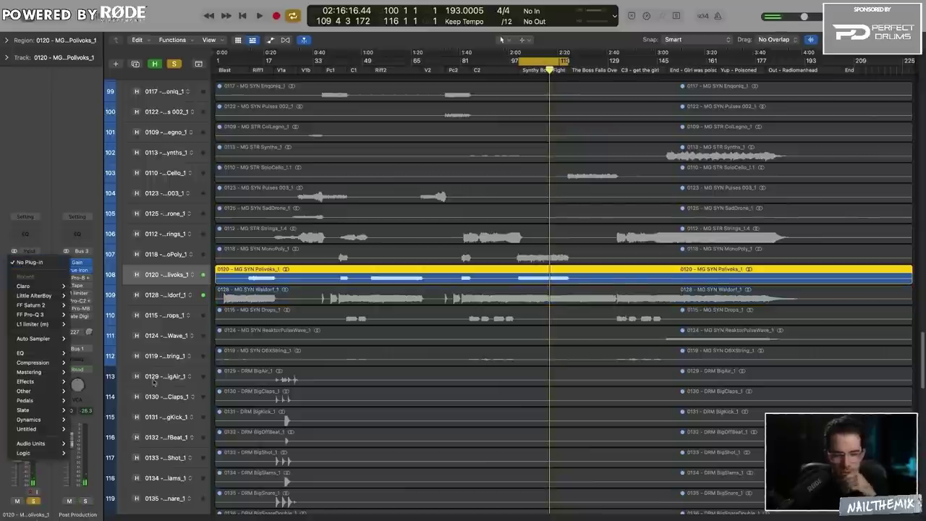
{"action": "mouse_move", "coordinate": [26, 444]}
{"action": "mouse_move", "coordinate": [86, 435]}
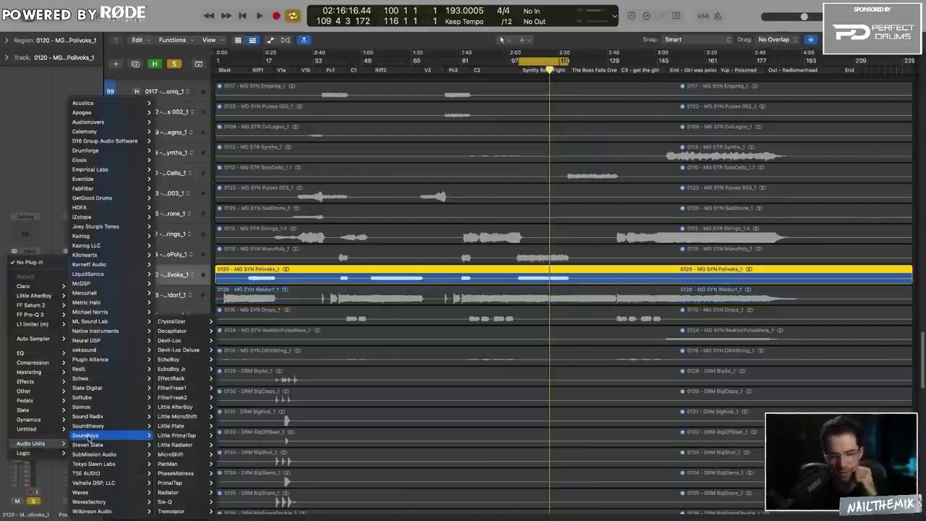
{"action": "left_click", "coordinate": [178, 439]}
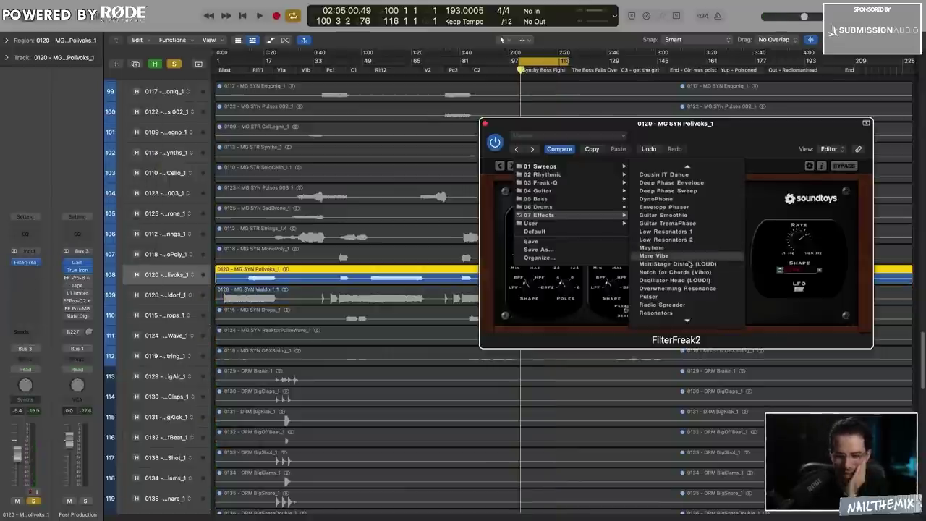
Load FilterFreak2's MultiStage Distort (LOUD) effects preset and play the section to hear it on Polivoks
{"action": "left_click", "coordinate": [689, 263]}
{"action": "left_click_drag", "start_coordinate": [731, 131], "coordinate": [640, 121]}
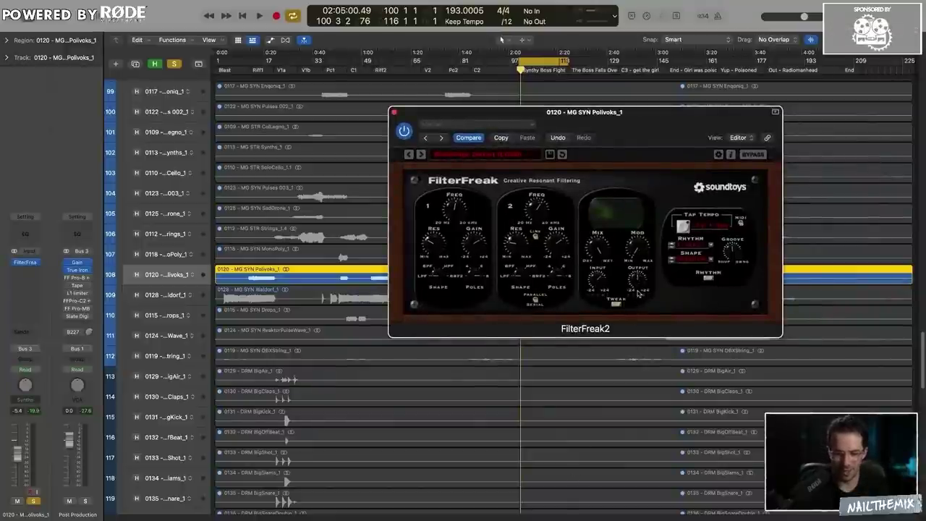
{"action": "left_click_drag", "start_coordinate": [640, 136], "coordinate": [380, 82]}
{"action": "key", "text": "space"}
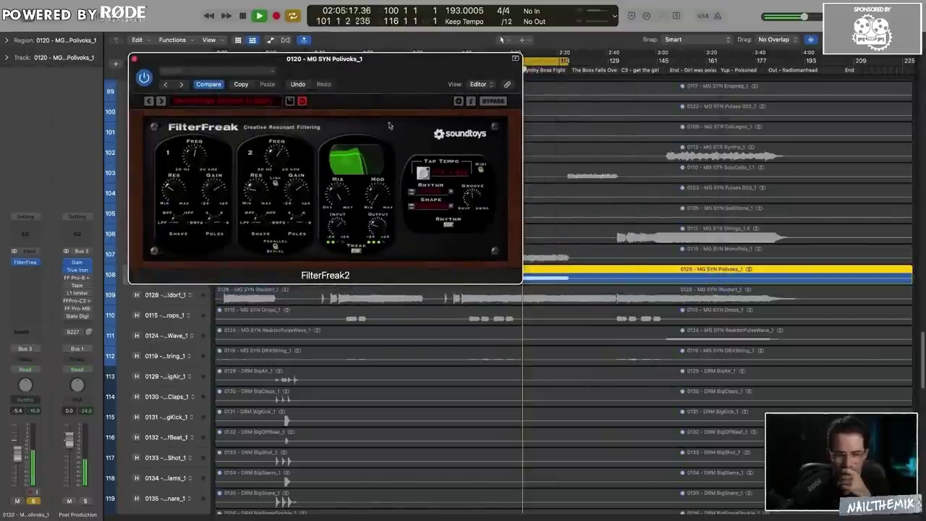
{"action": "left_click_drag", "start_coordinate": [377, 121], "coordinate": [407, 147]}
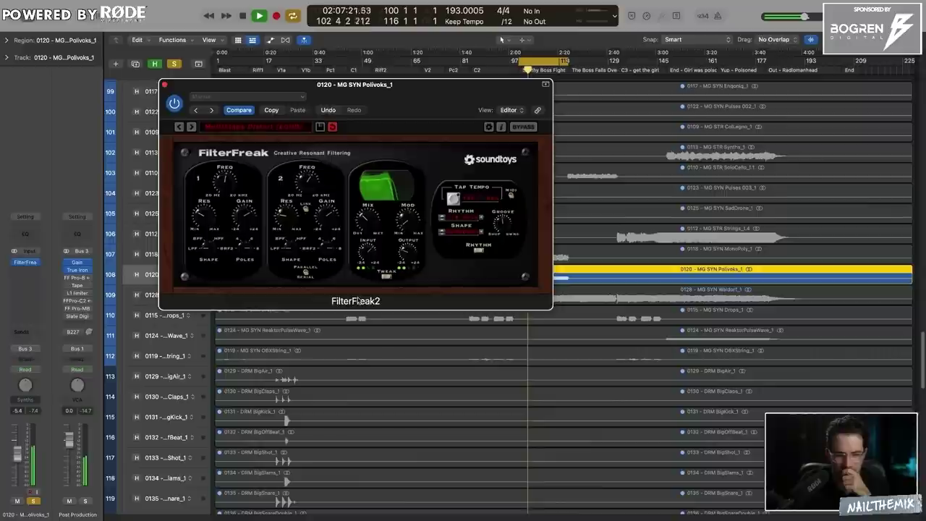
Close FilterFreak2, lower Polivoks to -11.4 dB while soloing the Post Production bus, and release that bus solo
{"action": "left_click", "coordinate": [85, 501]}
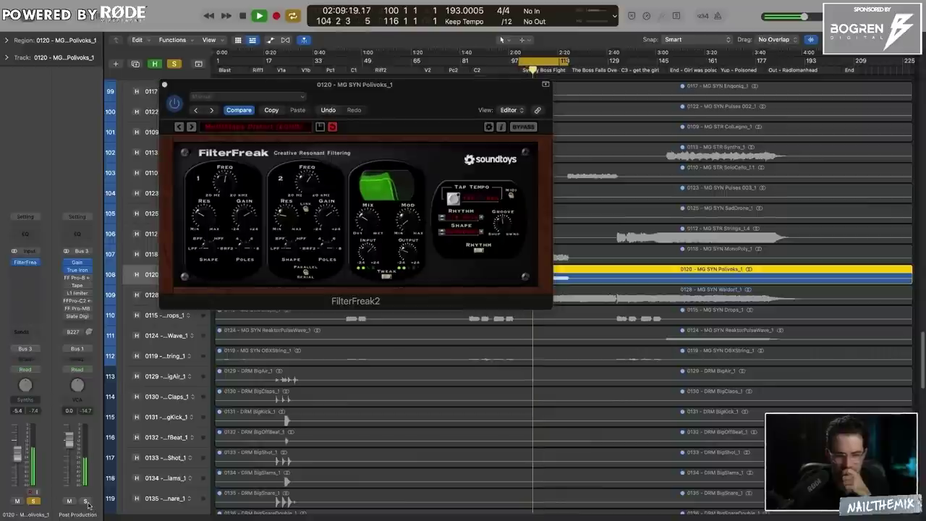
{"action": "left_click", "coordinate": [165, 85]}
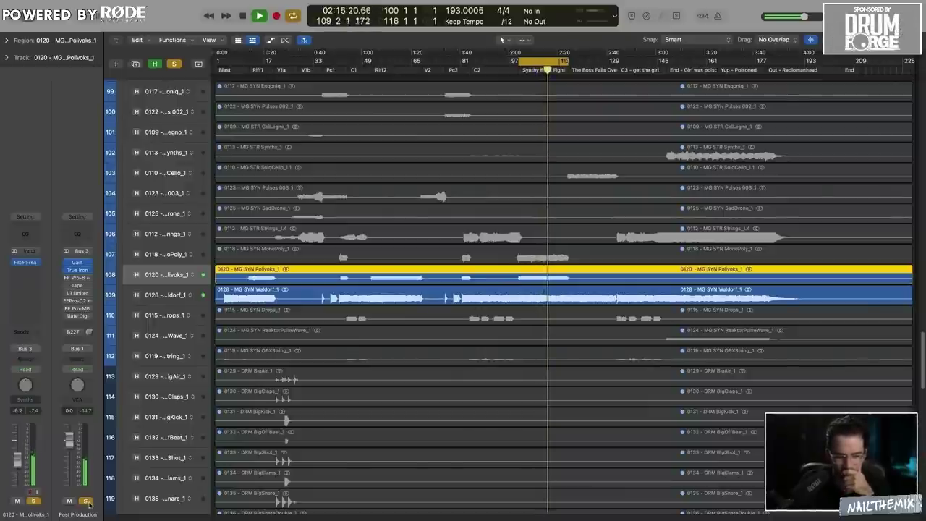
{"action": "left_click_drag", "start_coordinate": [16, 463], "coordinate": [17, 465]}
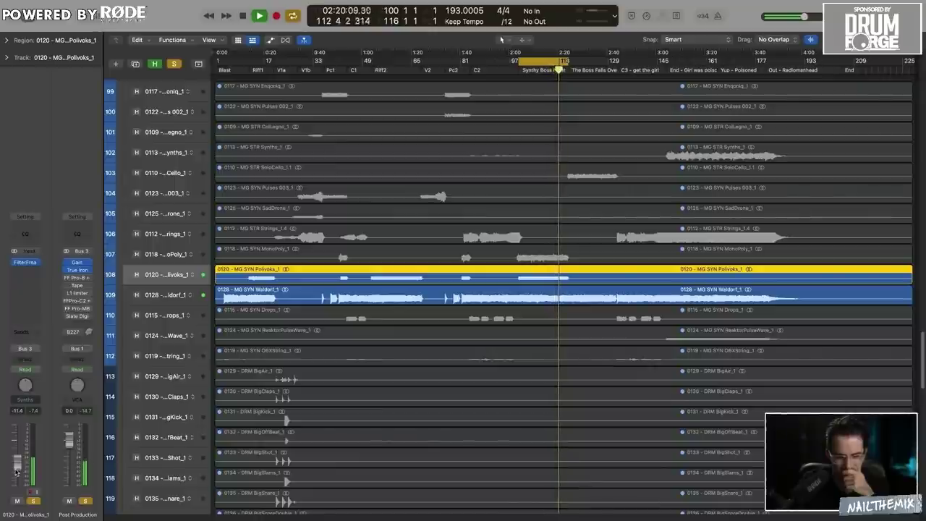
{"action": "left_click", "coordinate": [86, 501]}
Insert the D16 Repeater stereo delay after FilterFreak2 on the Polivoks track and play the section
{"action": "left_click", "coordinate": [38, 288]}
{"action": "mouse_move", "coordinate": [31, 451]}
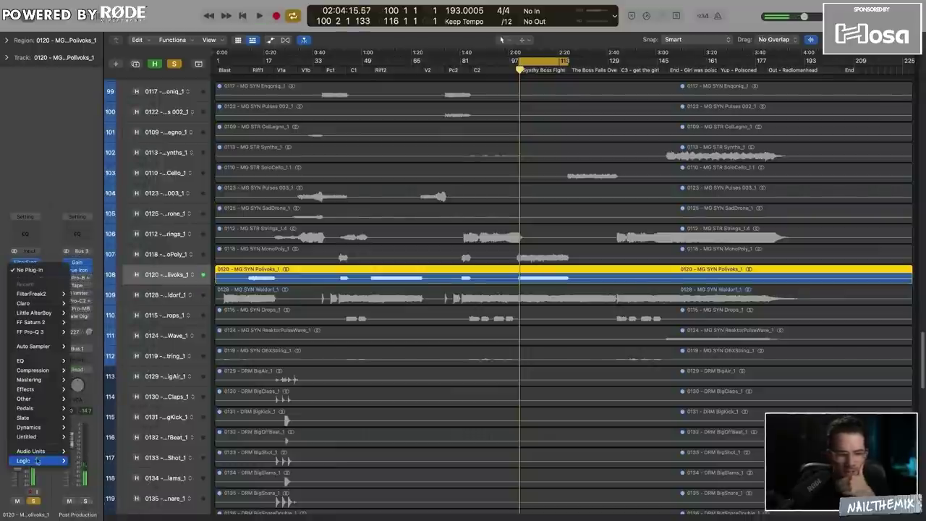
{"action": "mouse_move", "coordinate": [130, 140]}
{"action": "mouse_move", "coordinate": [174, 141]}
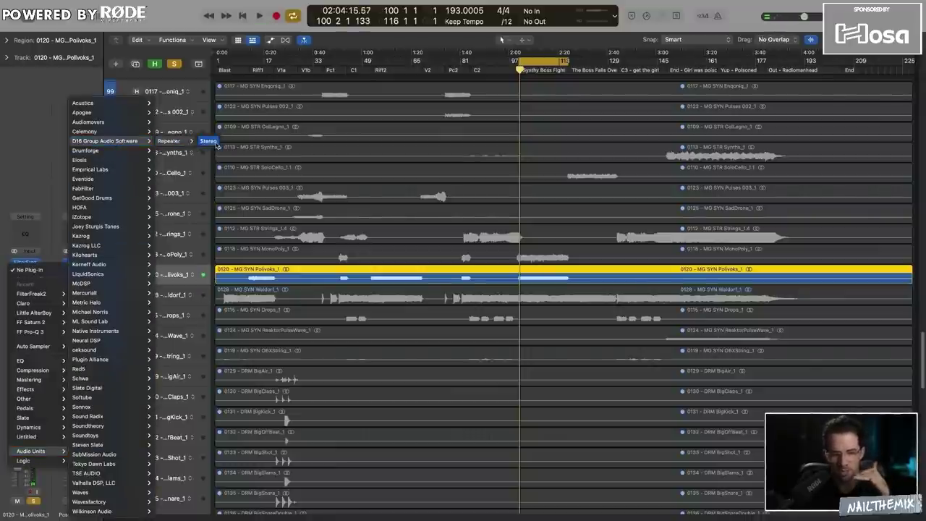
{"action": "left_click", "coordinate": [210, 141]}
{"action": "left_click_drag", "start_coordinate": [508, 123], "coordinate": [641, 128]}
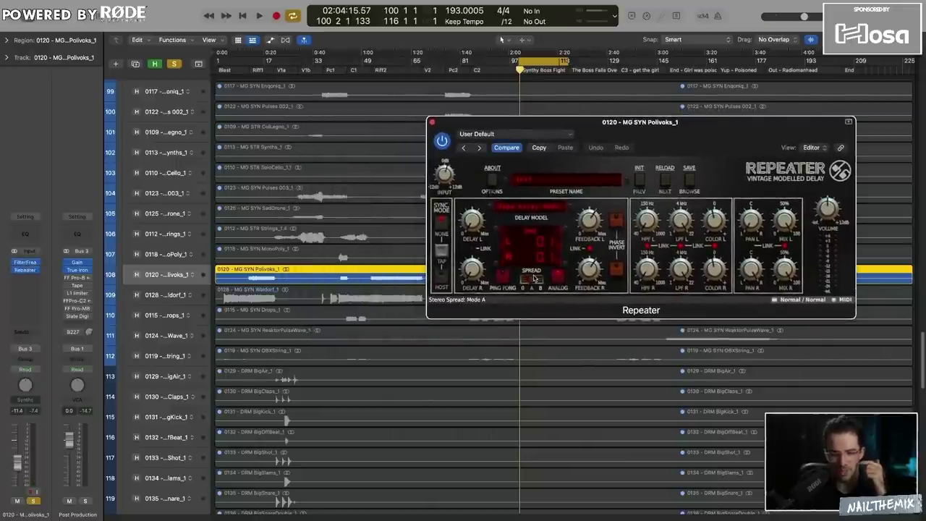
{"action": "key", "text": "space"}
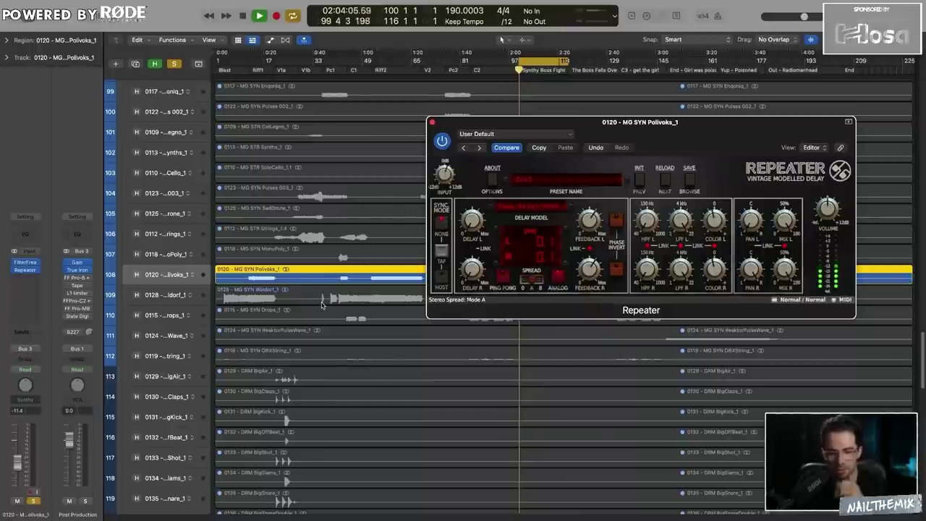
Solo the Waldorf track alongside Polivoks and lower Polivoks to -17.2 dB
{"action": "left_click", "coordinate": [178, 296]}
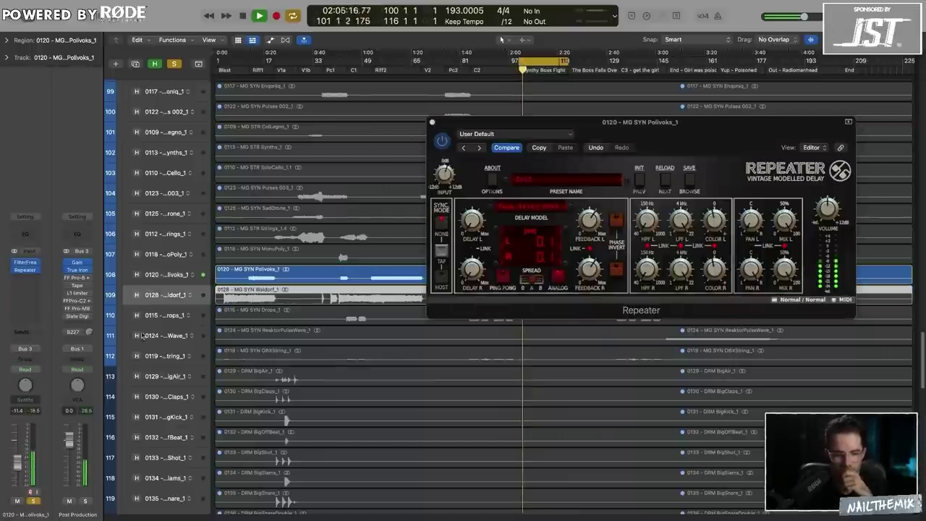
{"action": "left_click", "coordinate": [35, 501]}
{"action": "left_click", "coordinate": [170, 275]}
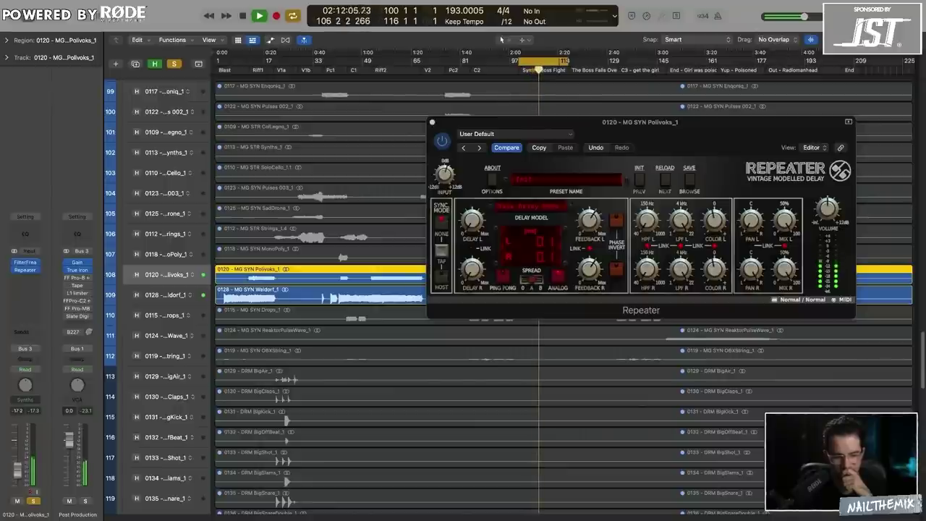
Add a Channel EQ to the Polivoks track, close the Repeater window and turn on the EQ's analyzer
{"action": "double_click", "coordinate": [26, 235]}
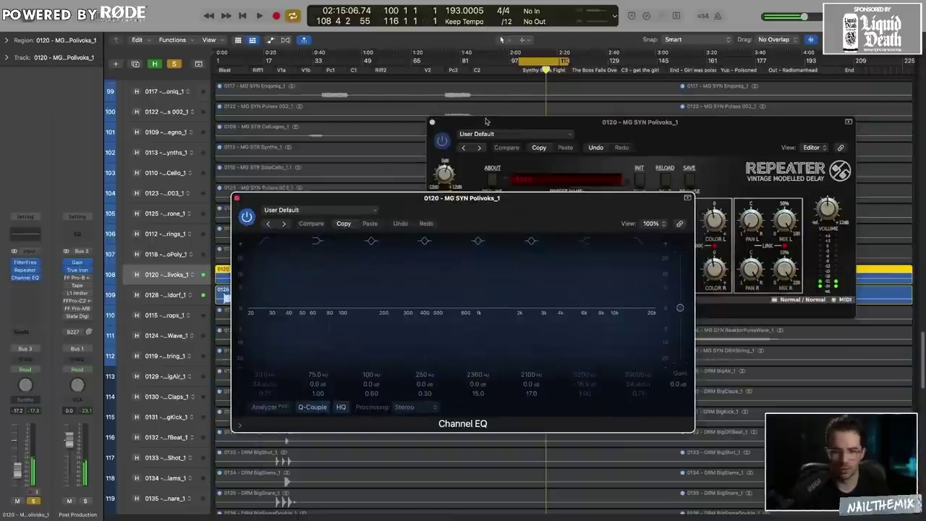
{"action": "left_click", "coordinate": [487, 121]}
{"action": "left_click", "coordinate": [432, 121]}
{"action": "left_click", "coordinate": [262, 406]}
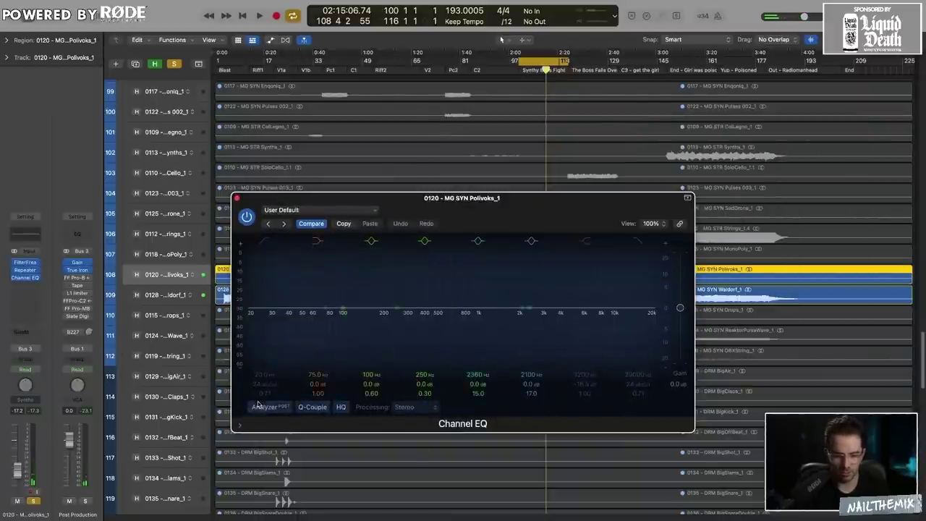
During playback, boost Polivoks about 3.6 dB at 218 Hz with Q 0.35 and cut about 5.9 dB at 640 Hz
{"action": "left_click_drag", "start_coordinate": [414, 339], "coordinate": [454, 331]}
{"action": "key", "text": "space"}
{"action": "left_click_drag", "start_coordinate": [343, 310], "coordinate": [392, 288]}
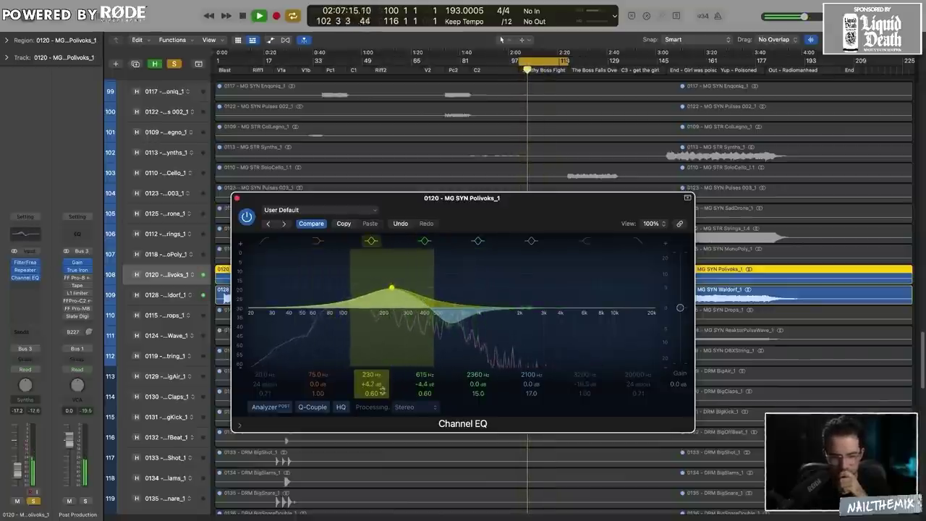
{"action": "left_click_drag", "start_coordinate": [382, 392], "coordinate": [382, 404]}
{"action": "left_click_drag", "start_coordinate": [391, 288], "coordinate": [390, 292]}
{"action": "left_click_drag", "start_coordinate": [449, 324], "coordinate": [450, 328]}
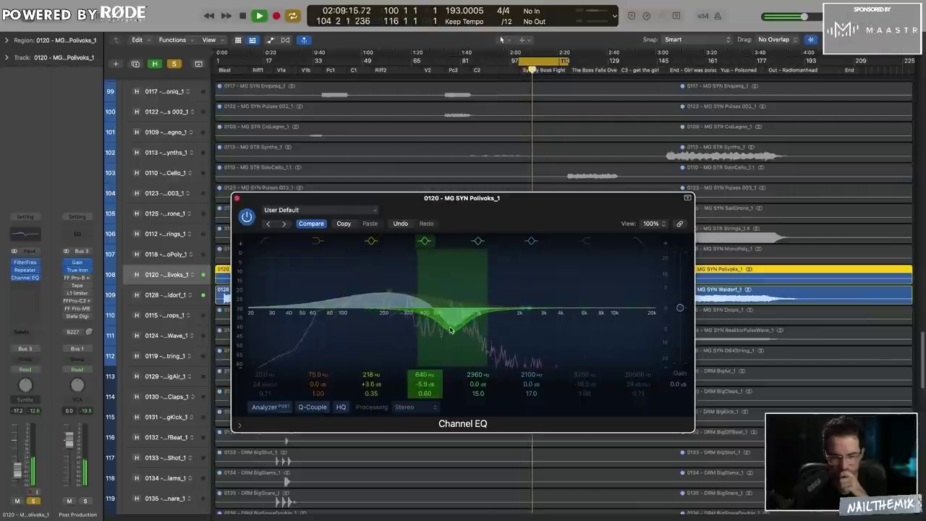
Shift the Polivoks low EQ boost to 124 Hz at +2.8 dB, hide the plug-in window and stop playback
{"action": "left_click_drag", "start_coordinate": [366, 292], "coordinate": [333, 285]}
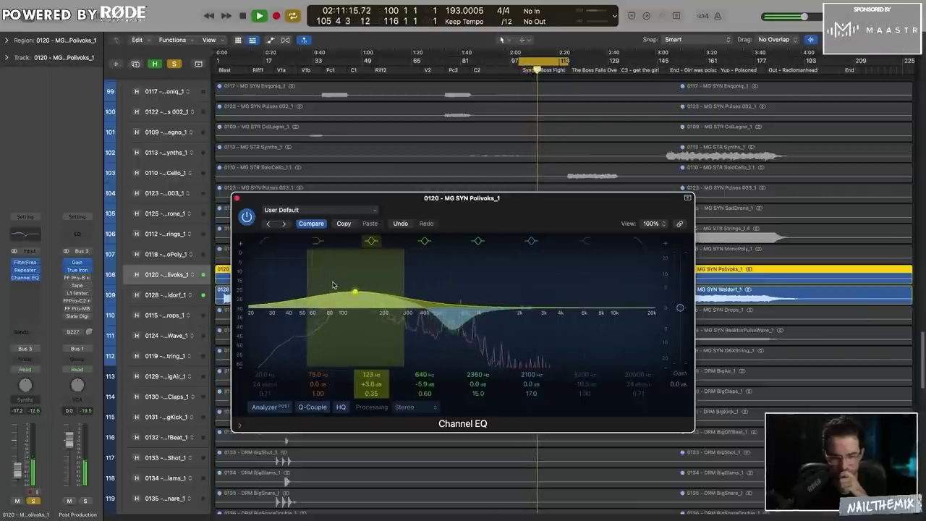
{"action": "left_click", "coordinate": [456, 360]}
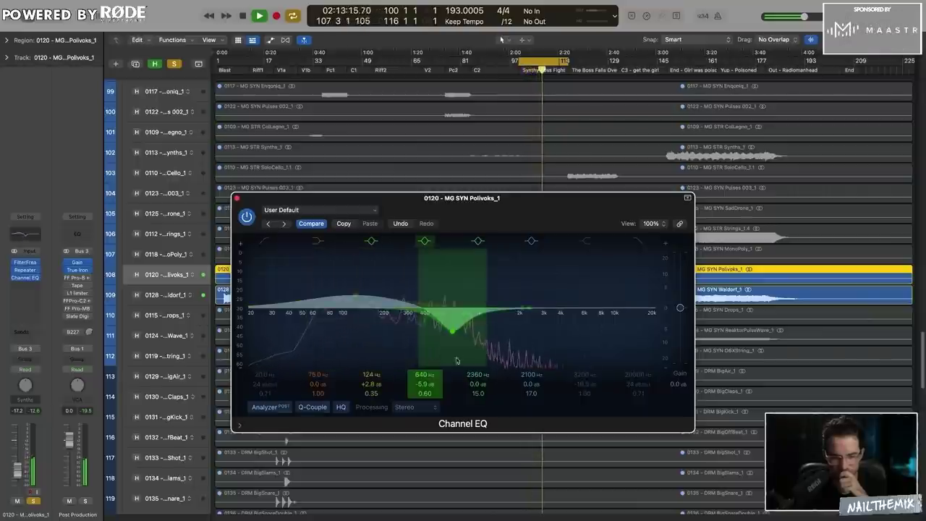
{"action": "key", "text": "v"}
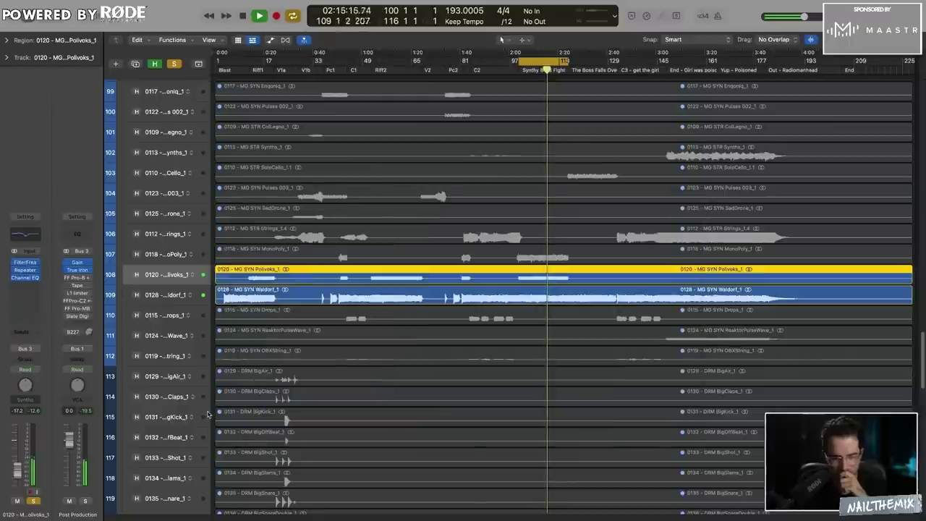
{"action": "key", "text": "space"}
Solo the MonoPoly track with Polivoks and Waldorf and lower its level to -2.1 dB during playback
{"action": "left_click", "coordinate": [171, 260]}
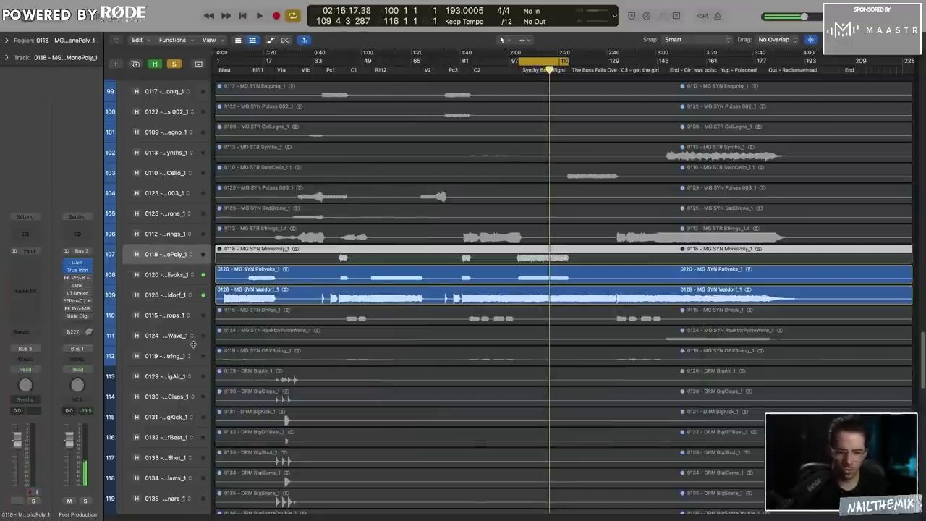
{"action": "key", "text": "s"}
{"action": "key", "text": "space"}
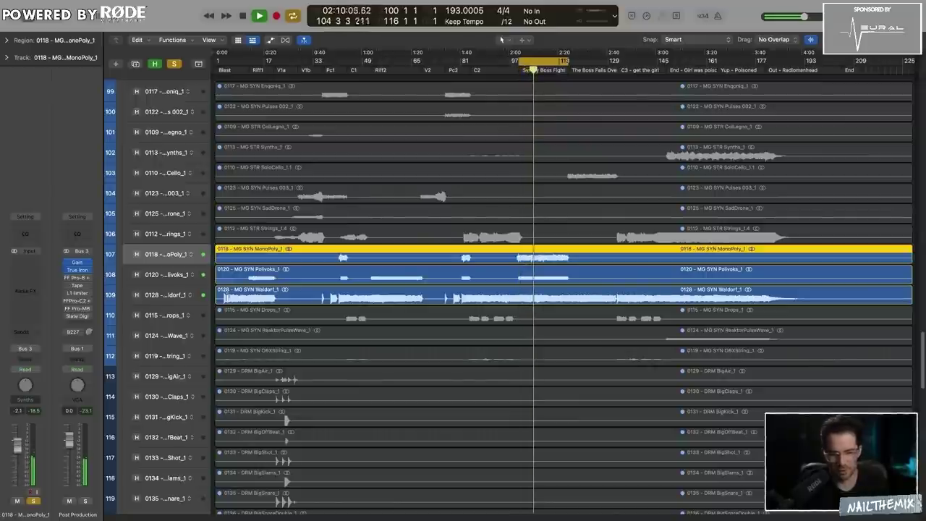
Clear all track solos and switch off cycle playback of the Synthy Boss Fight section
{"action": "left_click", "coordinate": [175, 64]}
{"action": "scroll", "coordinate": [434, 253], "scroll_direction": "up", "scroll_amount": 3}
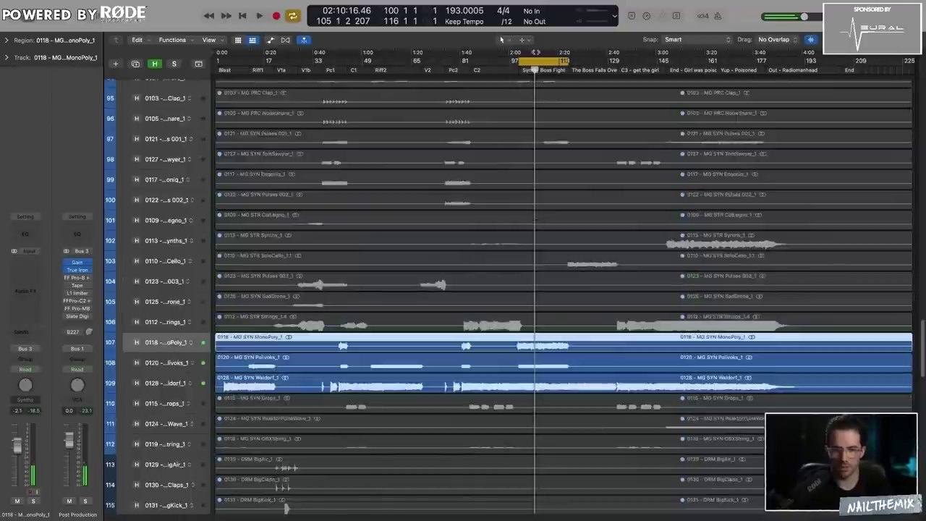
{"action": "left_click", "coordinate": [543, 57]}
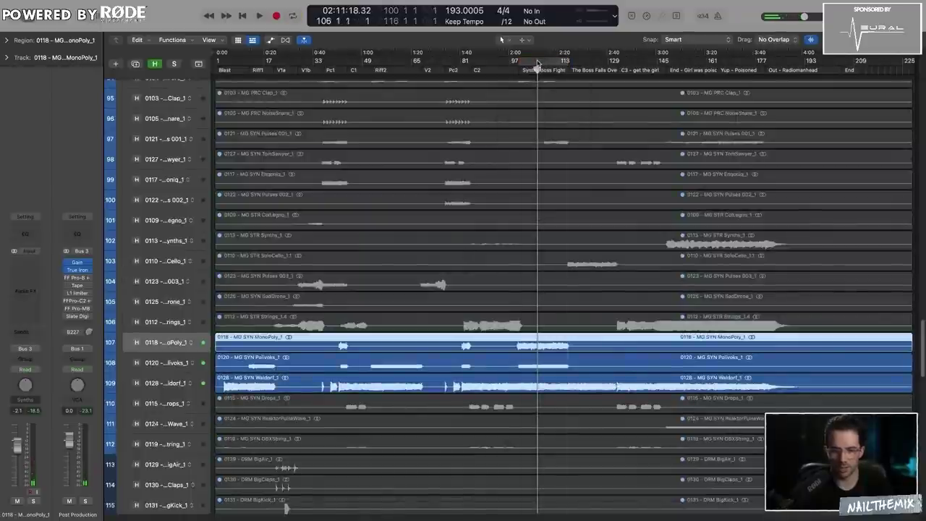
Solo the Strings and Waldorf tracks, play from bar 132 and lower Strings to about -3.7 dB
{"action": "left_click", "coordinate": [167, 318]}
{"action": "key", "text": "ctrl+m"}
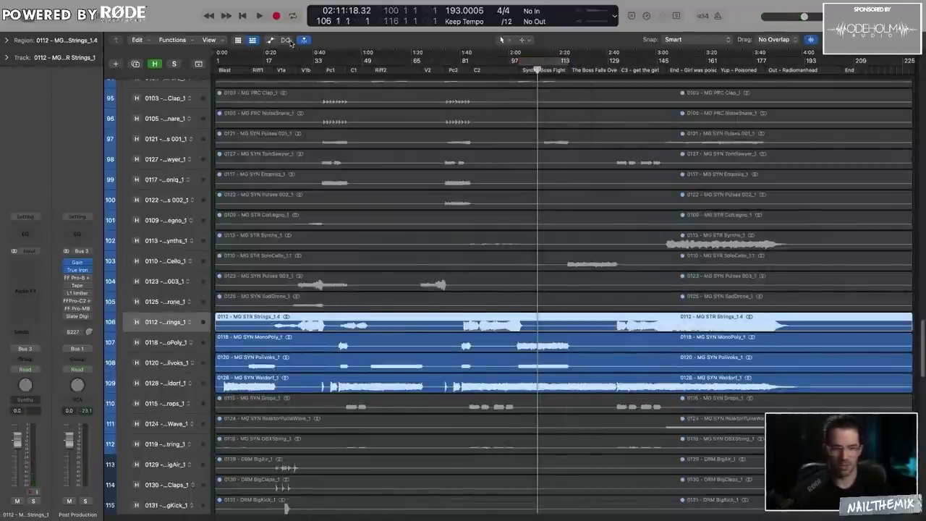
{"action": "left_click_drag", "start_coordinate": [310, 70], "coordinate": [618, 79]}
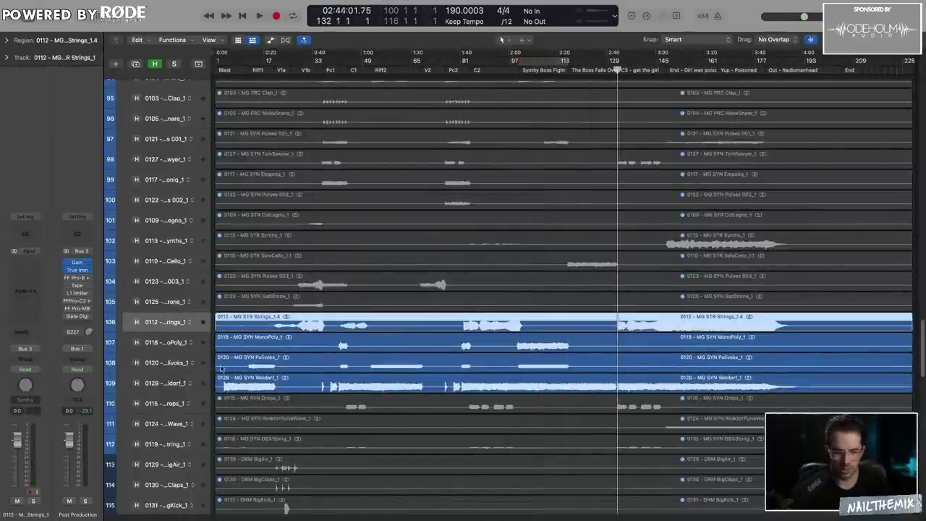
{"action": "left_click", "coordinate": [174, 387]}
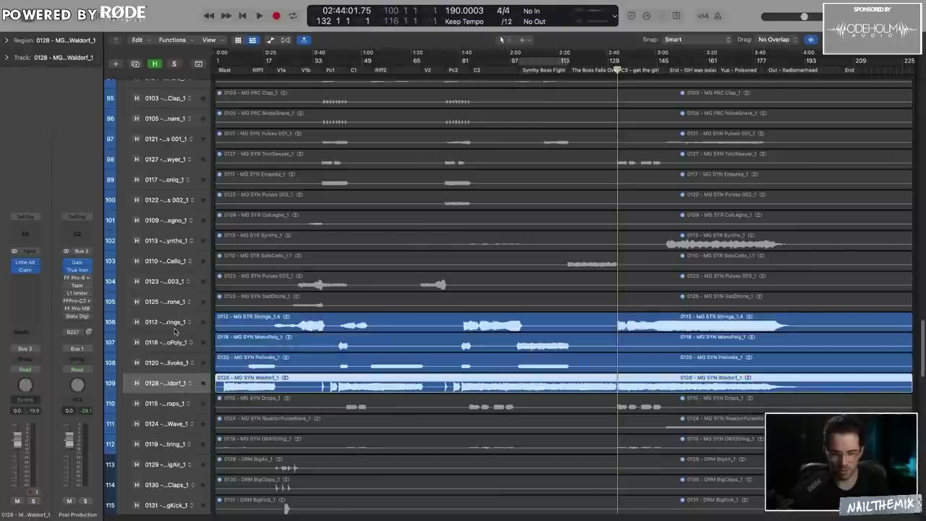
{"action": "left_click", "coordinate": [192, 316]}
{"action": "key", "text": "s"}
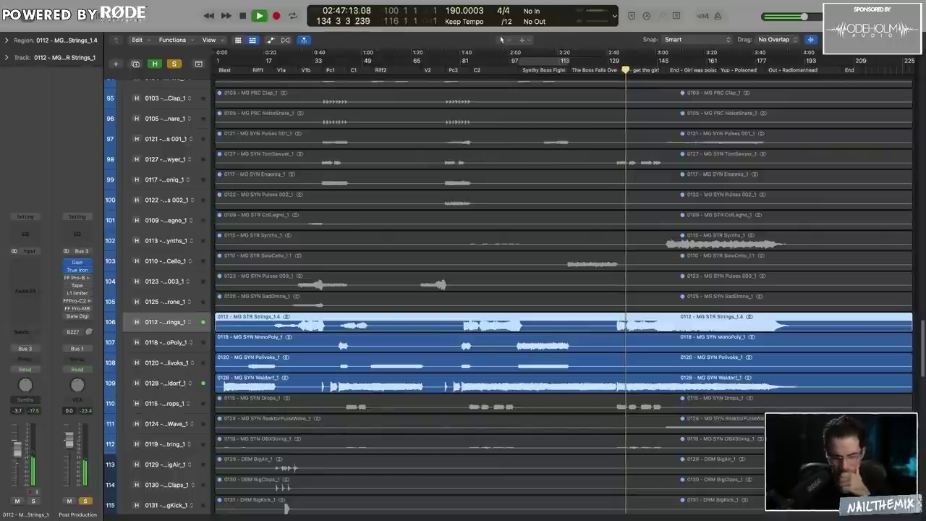
Solo only the Strings track, set its level to -3.2 dB and insert Virtual Mix Rack with the playhead at bar 148
{"action": "left_click", "coordinate": [33, 501]}
{"action": "left_click", "coordinate": [85, 500]}
{"action": "key", "text": "space"}
{"action": "left_click_drag", "start_coordinate": [680, 70], "coordinate": [667, 70]}
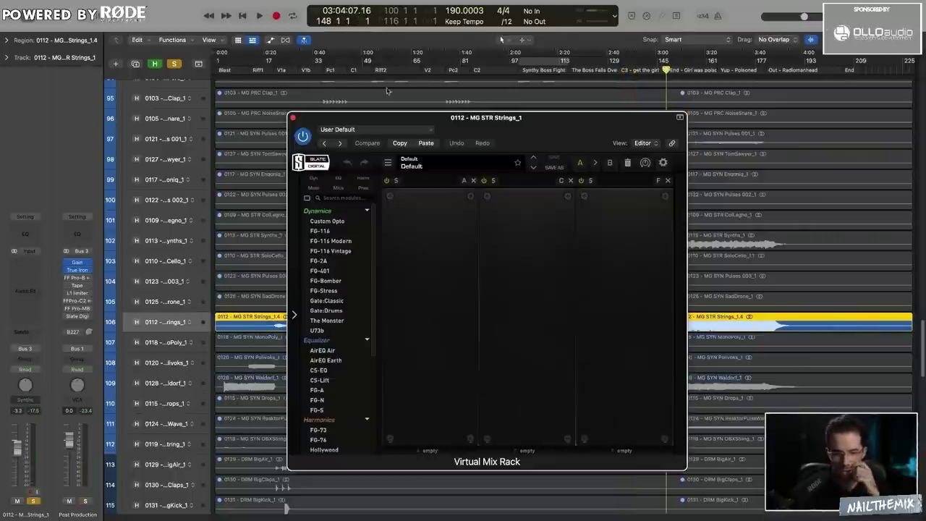
Load the FG-N equalizer and Custom Opto compressor into the Strings rack and hide the module browser
{"action": "left_click_drag", "start_coordinate": [483, 116], "coordinate": [415, 95]}
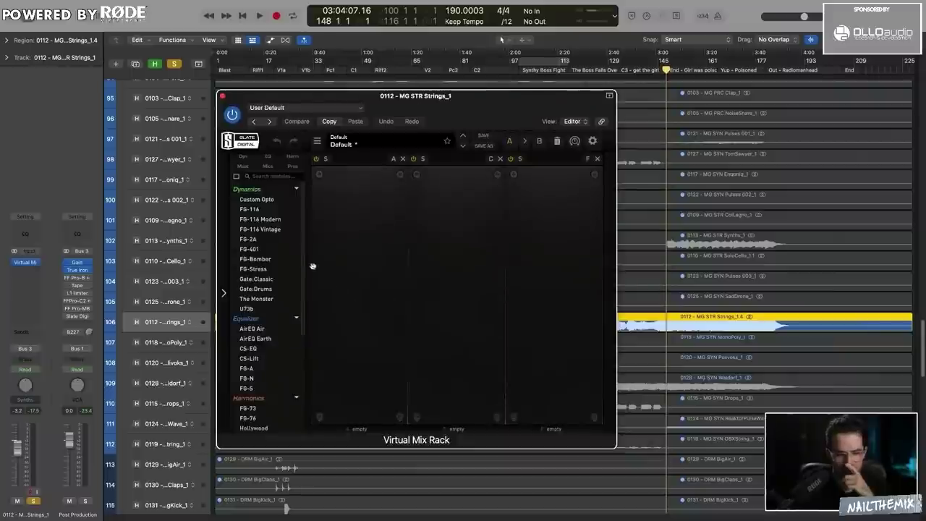
{"action": "left_click", "coordinate": [257, 378]}
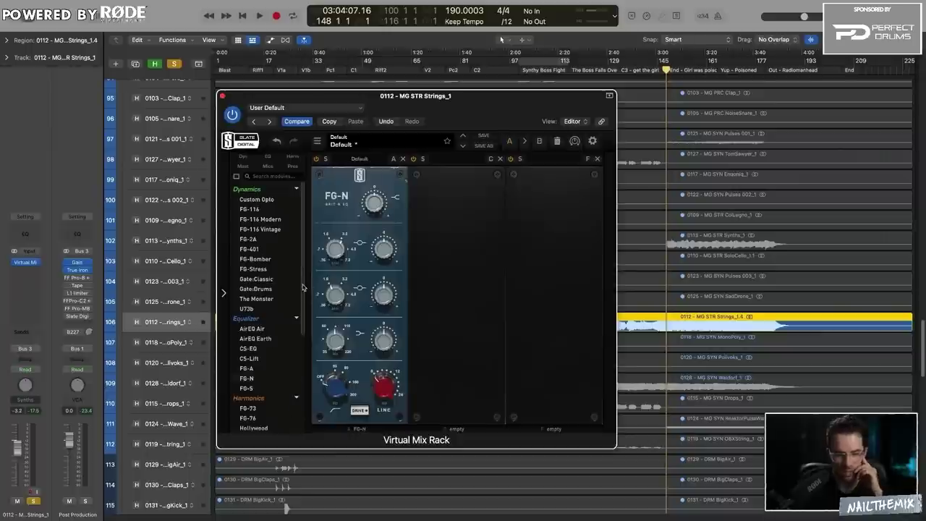
{"action": "left_click", "coordinate": [297, 197]}
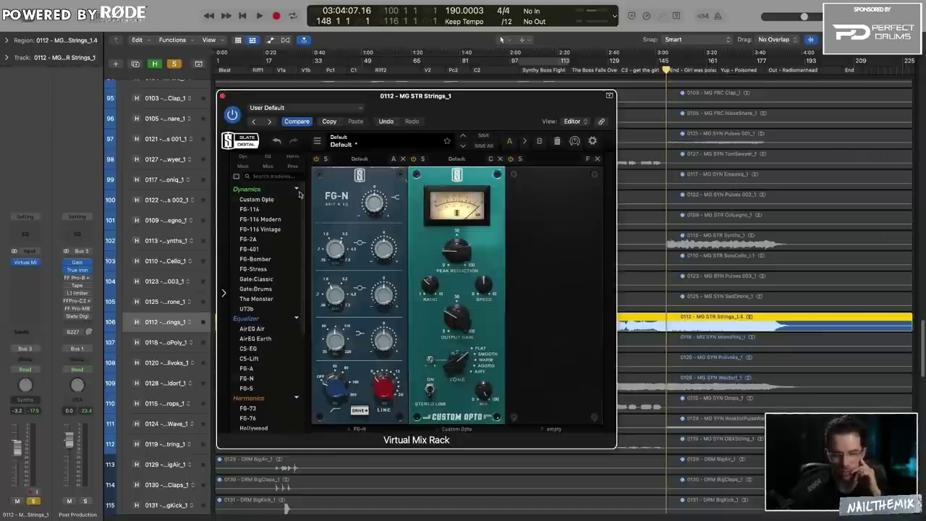
{"action": "left_click", "coordinate": [223, 295]}
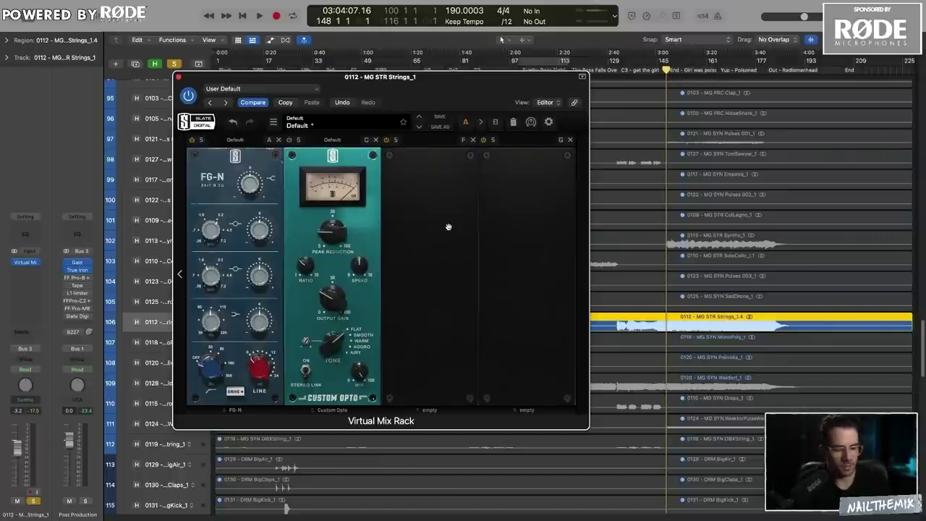
Play the Strings from bar 136 and slightly cut the FG-N's upper midrange band
{"action": "key", "text": "space"}
{"action": "left_click_drag", "start_coordinate": [260, 225], "coordinate": [270, 250]}
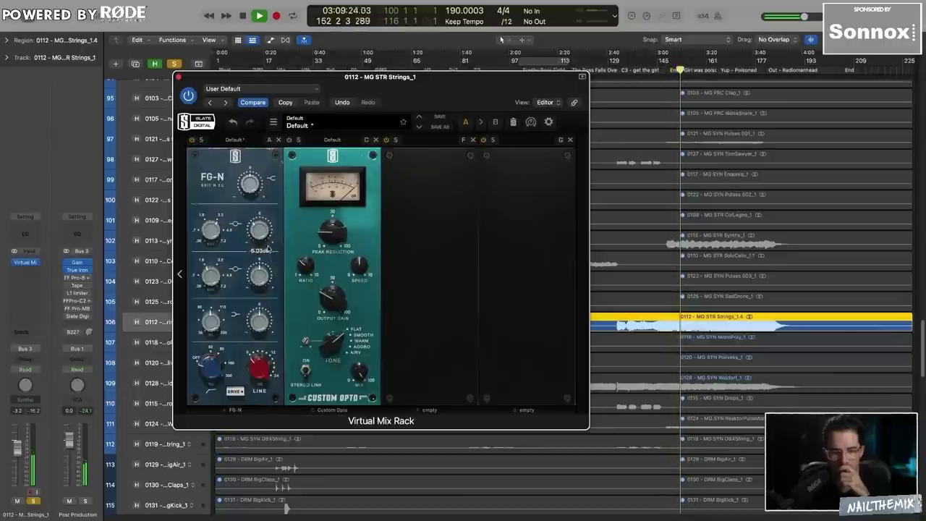
{"action": "key", "text": "space"}
{"action": "left_click_drag", "start_coordinate": [655, 70], "coordinate": [629, 70]}
{"action": "left_click_drag", "start_coordinate": [415, 79], "coordinate": [392, 60]}
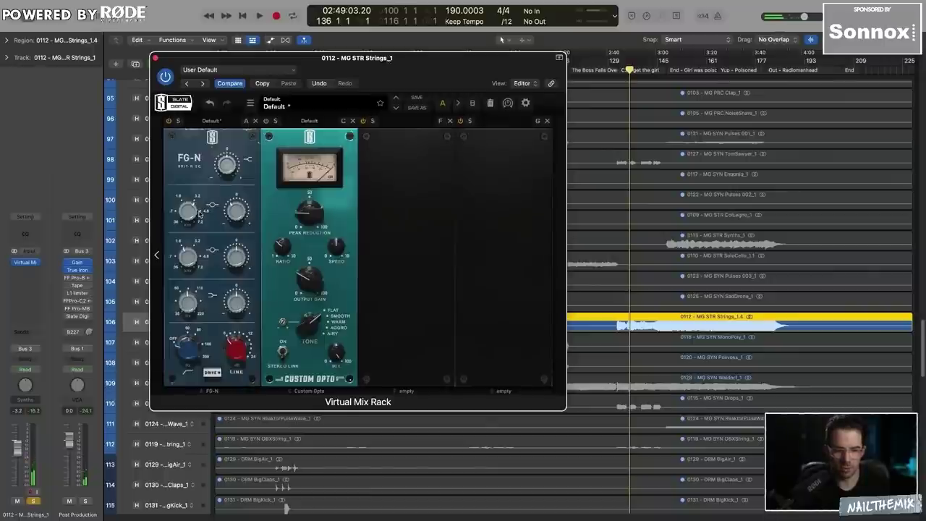
{"action": "key", "text": "space"}
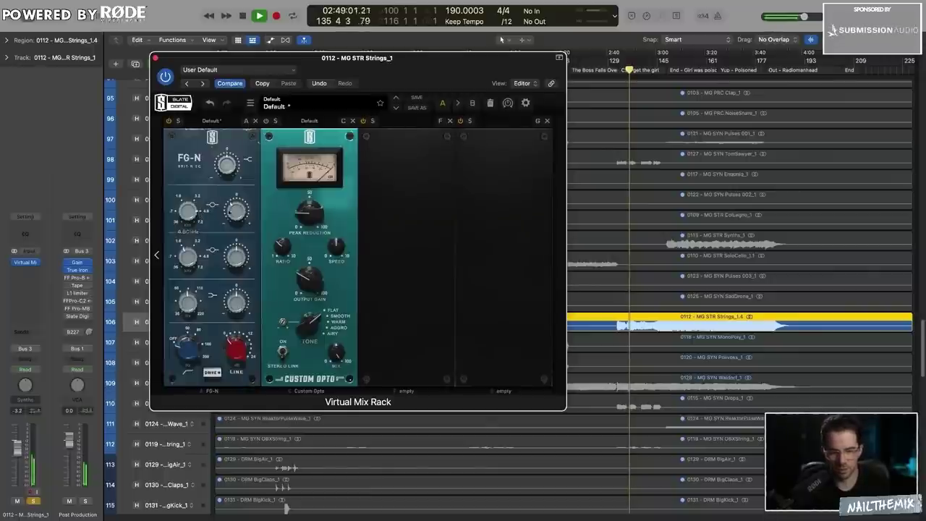
{"action": "left_click_drag", "start_coordinate": [238, 209], "coordinate": [243, 216]}
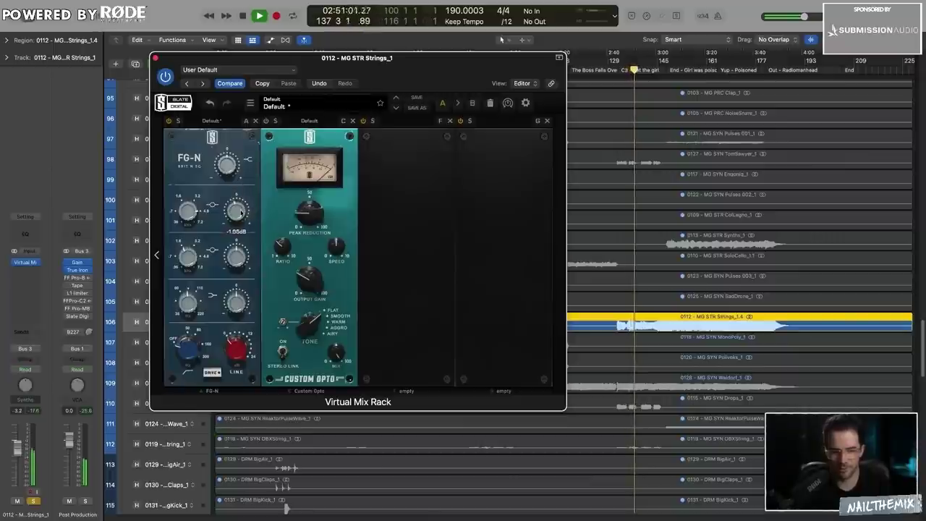
{"action": "left_click_drag", "start_coordinate": [225, 178], "coordinate": [225, 176]}
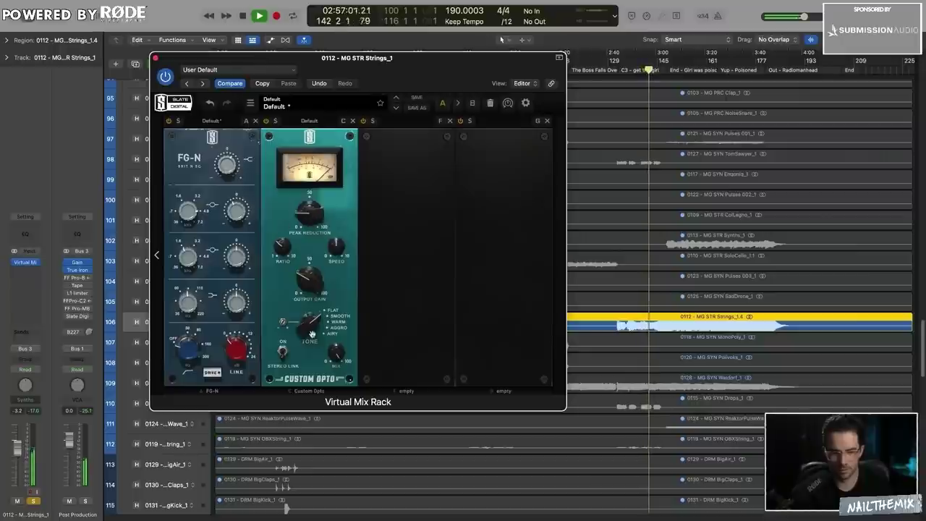
Set the Custom Opto tone to Smooth and its peak reduction to about 22.7 on the Strings
{"action": "mouse_move", "coordinate": [311, 334]}
{"action": "left_click_drag", "start_coordinate": [311, 334], "coordinate": [311, 329]}
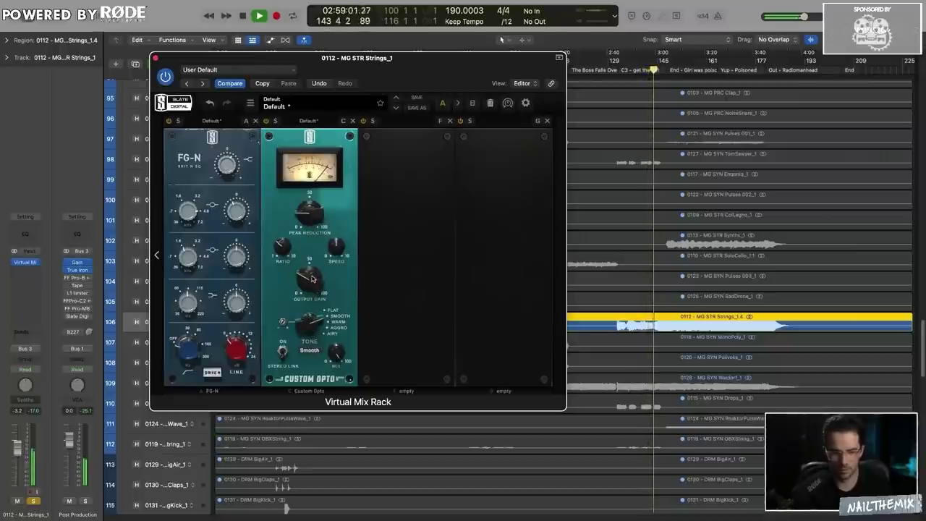
{"action": "mouse_move", "coordinate": [310, 199]}
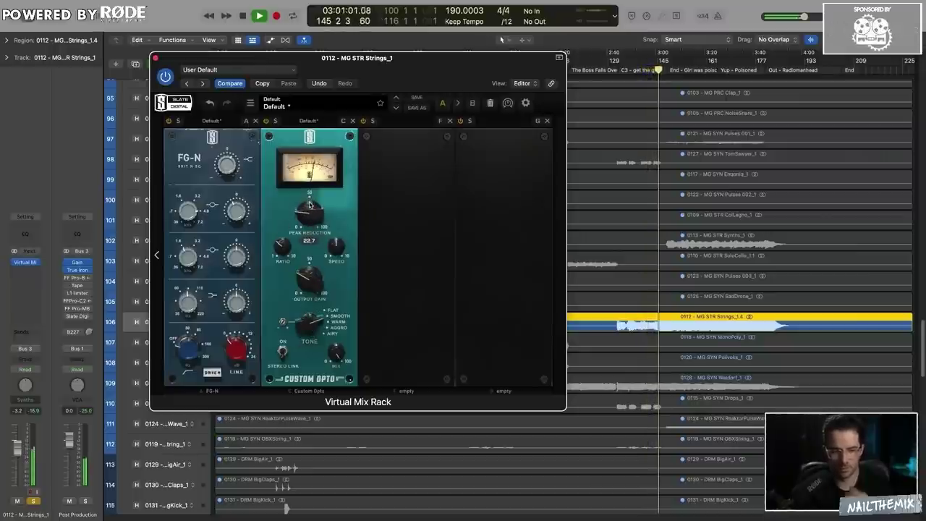
{"action": "left_click_drag", "start_coordinate": [397, 72], "coordinate": [392, 58]}
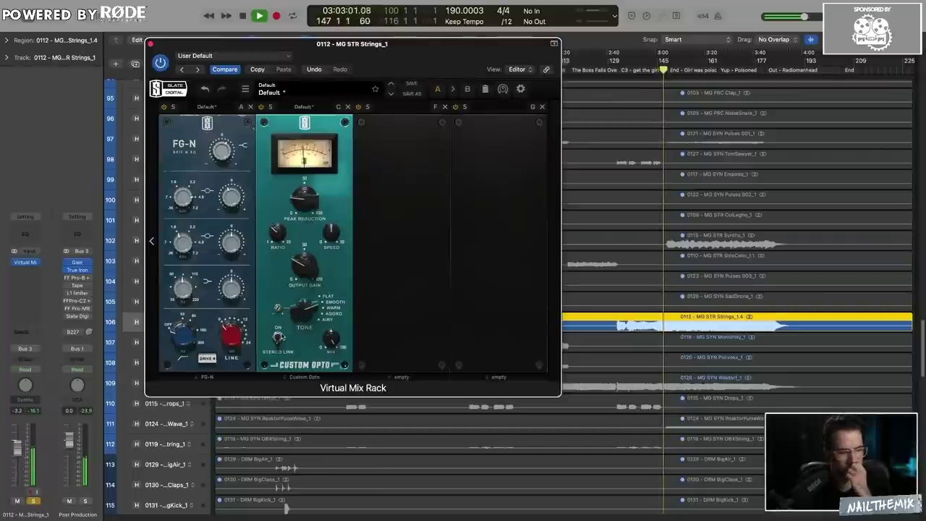
Set the FG-N high-pass filter to about 80 Hz and compare the Strings with the rack bypassed
{"action": "left_click_drag", "start_coordinate": [186, 326], "coordinate": [186, 317]}
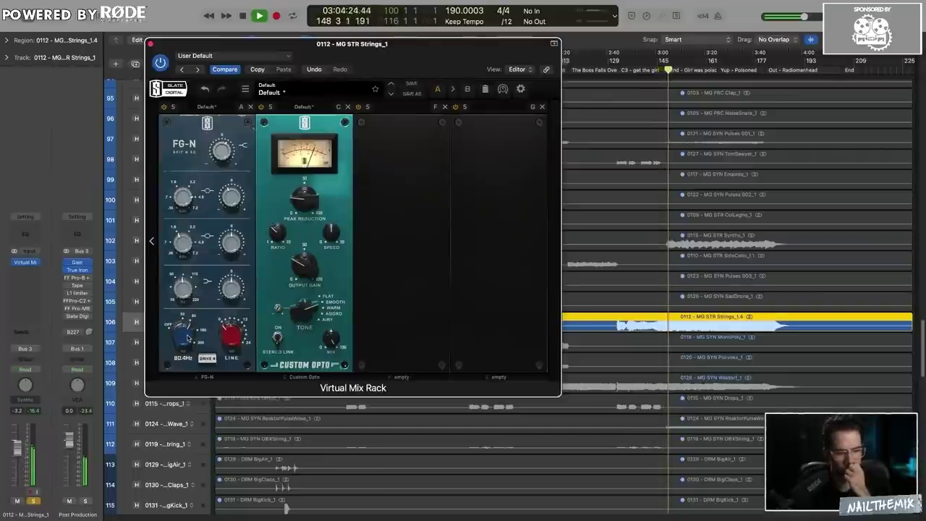
{"action": "left_click", "coordinate": [160, 63]}
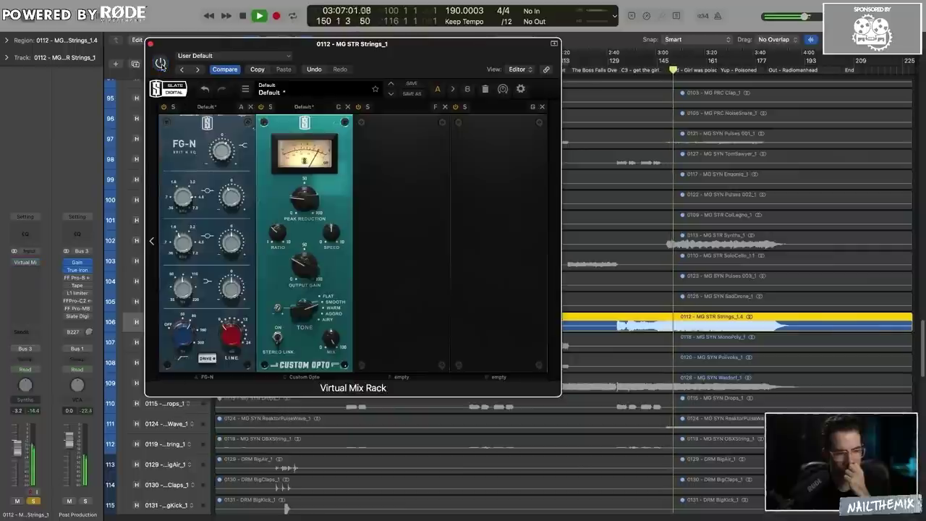
{"action": "left_click", "coordinate": [161, 63]}
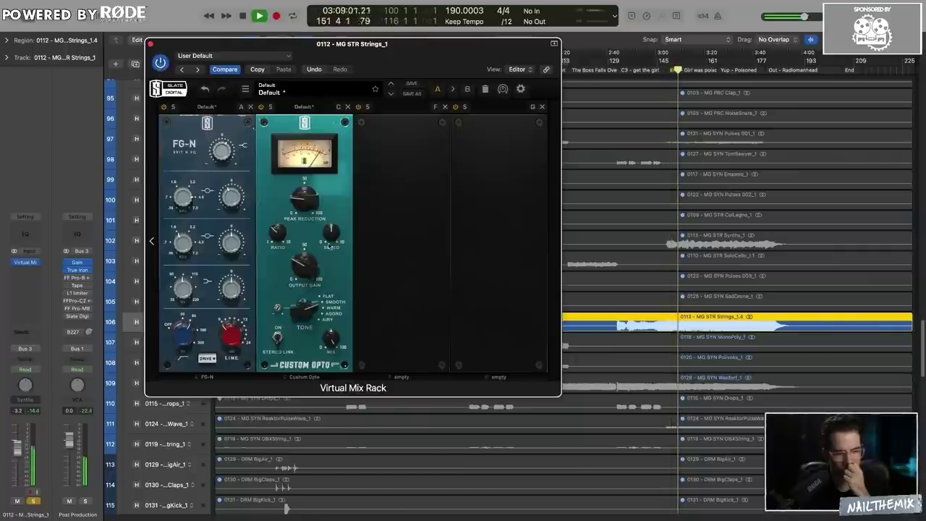
Adjust the Custom Opto output gain to 20.9, level-matching it by toggling the rack's bypass
{"action": "left_click_drag", "start_coordinate": [307, 259], "coordinate": [307, 269]}
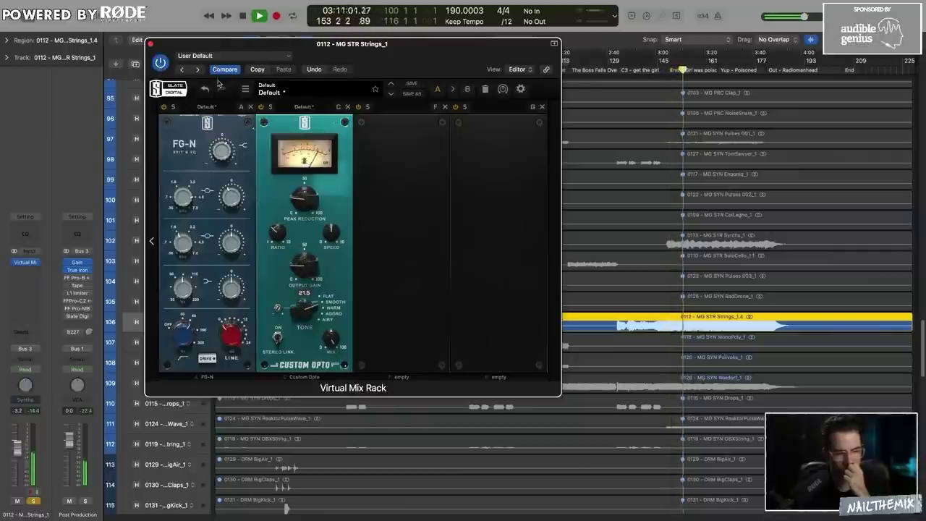
{"action": "left_click", "coordinate": [161, 63]}
{"action": "left_click", "coordinate": [161, 63]}
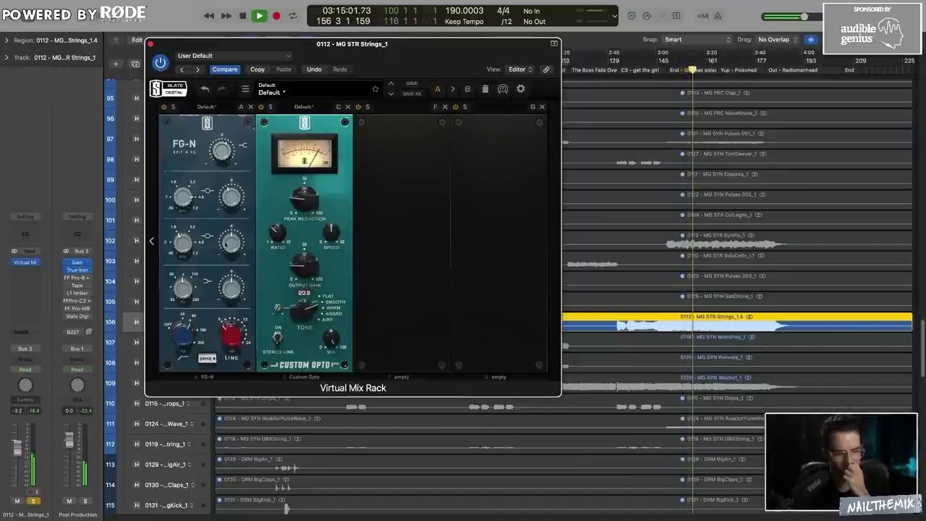
Boost the FG-N's lower midrange band at 722 Hz on the Strings
{"action": "mouse_move", "coordinate": [222, 232]}
{"action": "left_click_drag", "start_coordinate": [181, 249], "coordinate": [181, 253]}
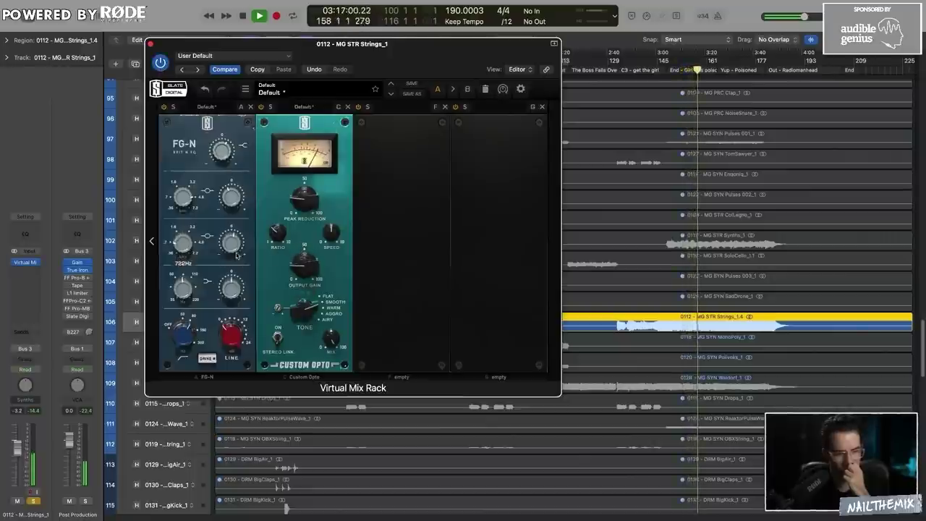
{"action": "left_click_drag", "start_coordinate": [237, 256], "coordinate": [236, 249]}
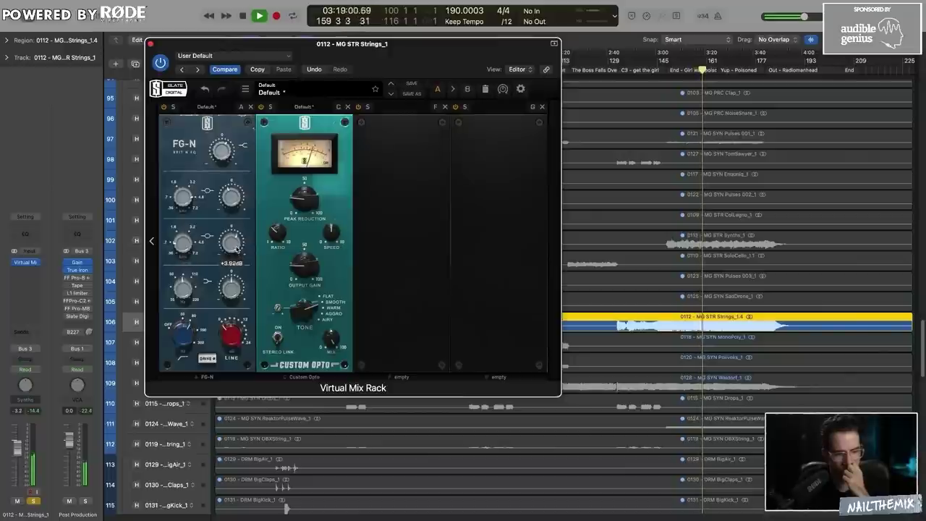
Solo Waldorf alongside Strings, play from bar 136 and bring the Strings rack back up
{"action": "left_click_drag", "start_coordinate": [156, 55], "coordinate": [248, 51]}
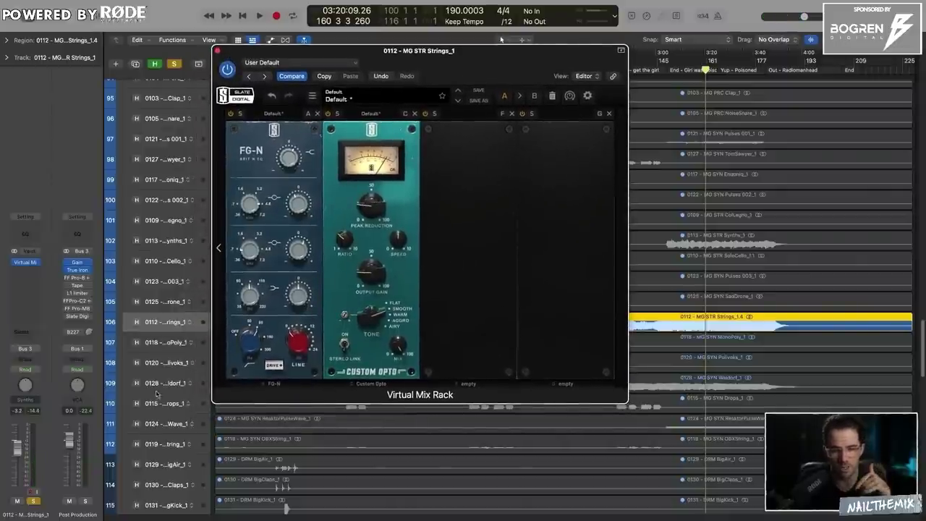
{"action": "left_click", "coordinate": [220, 52]}
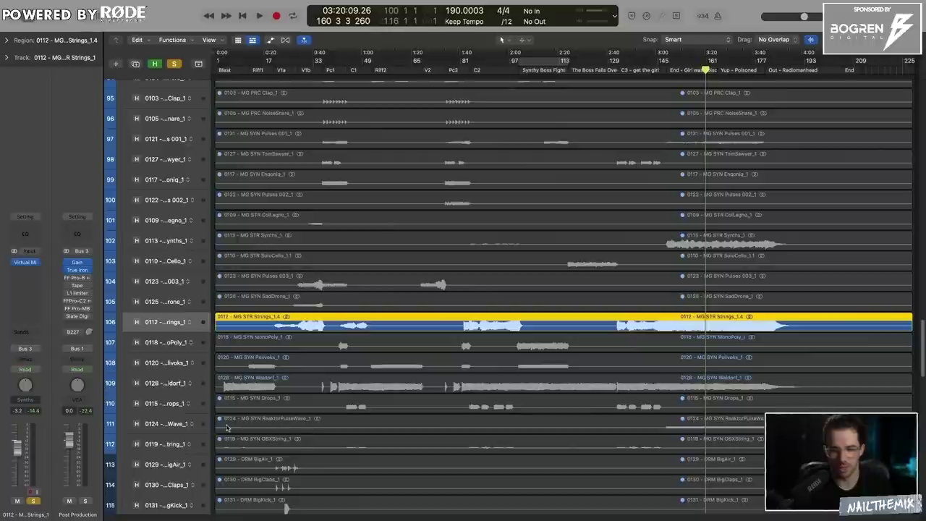
{"action": "left_click", "coordinate": [176, 385]}
{"action": "key", "text": "space"}
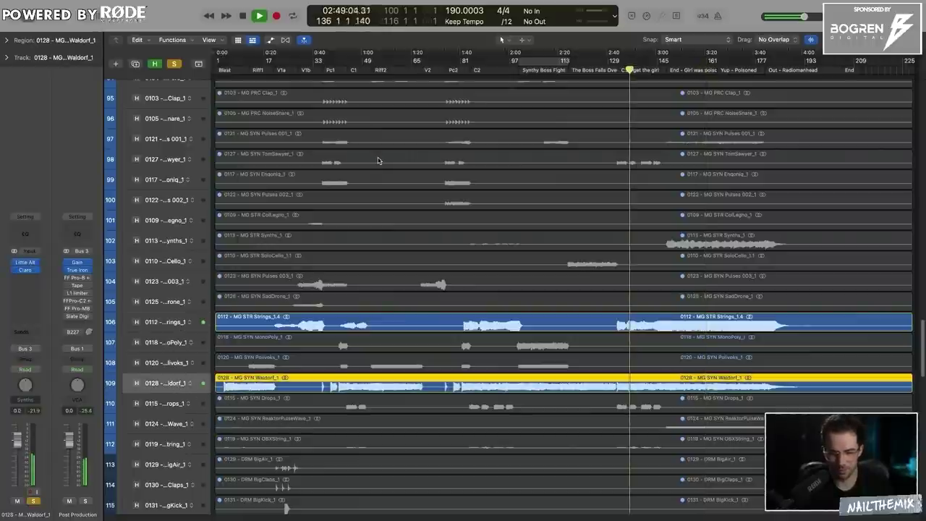
{"action": "left_click", "coordinate": [163, 322]}
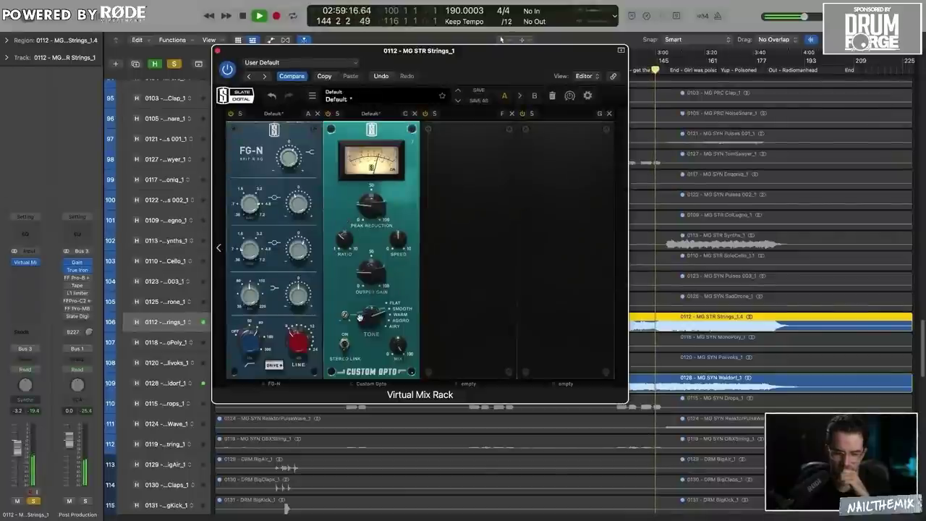
Insert FF Pro-Q 3 ahead of the Virtual Mix Rack on Strings and play from bar 146
{"action": "mouse_move", "coordinate": [360, 315]}
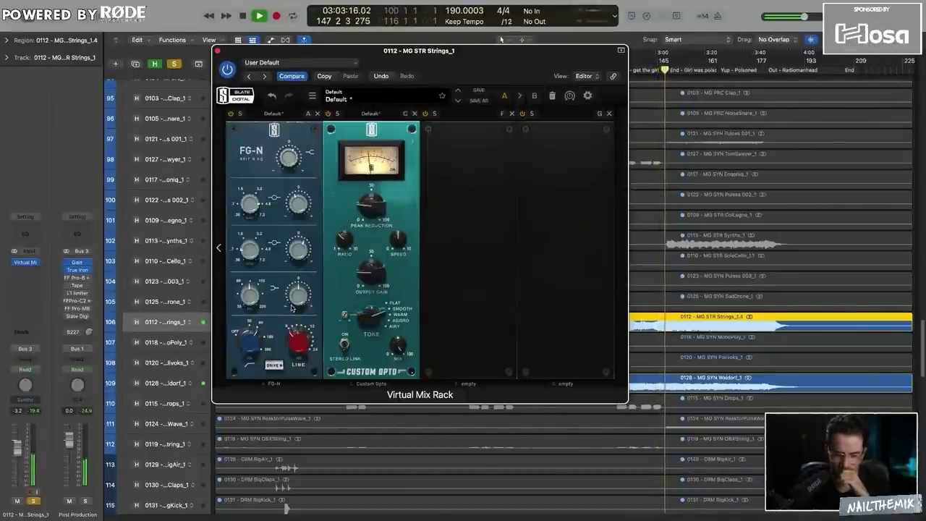
{"action": "mouse_move", "coordinate": [371, 219]}
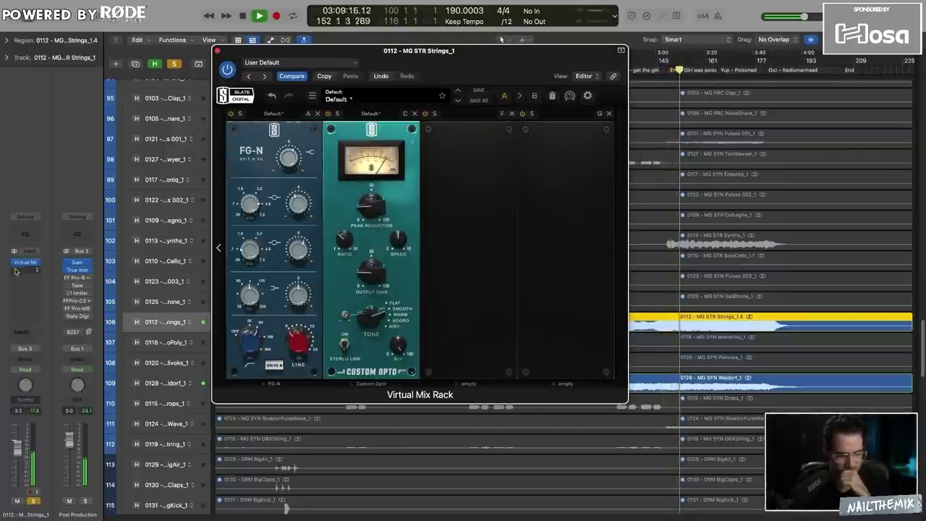
{"action": "key", "text": "space"}
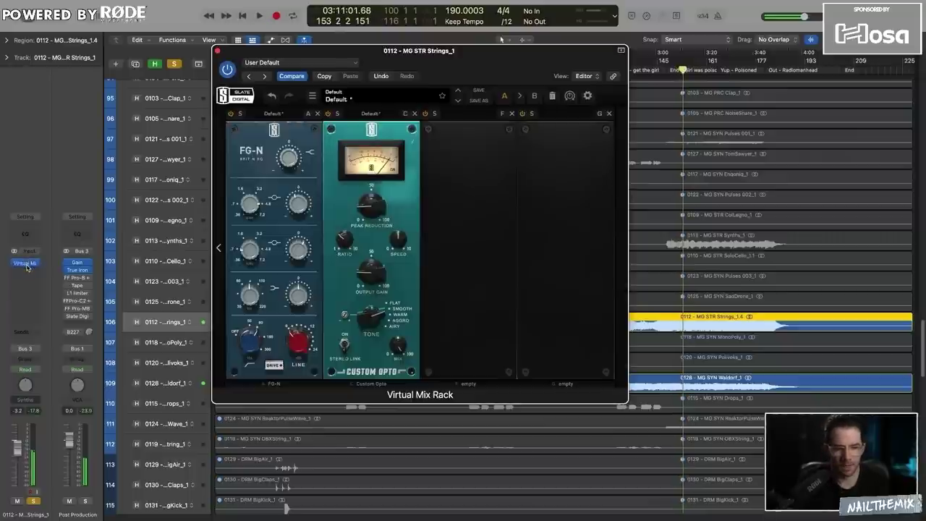
{"action": "left_click_drag", "start_coordinate": [27, 268], "coordinate": [28, 271]}
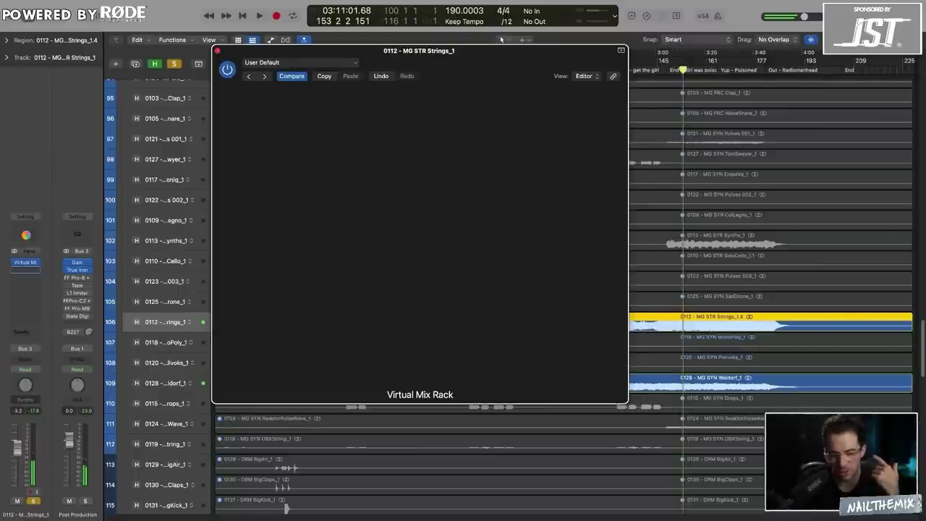
{"action": "left_click", "coordinate": [31, 262]}
{"action": "mouse_move", "coordinate": [59, 354]}
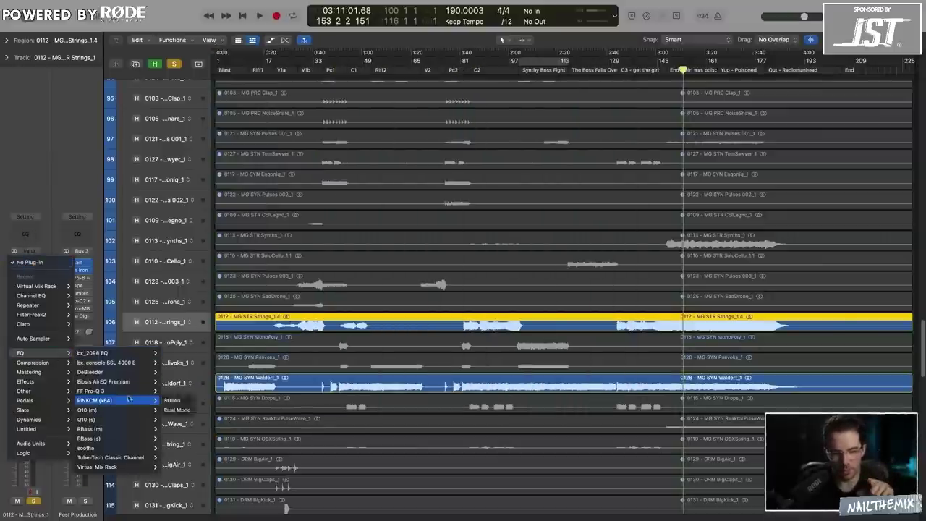
{"action": "left_click", "coordinate": [90, 390]}
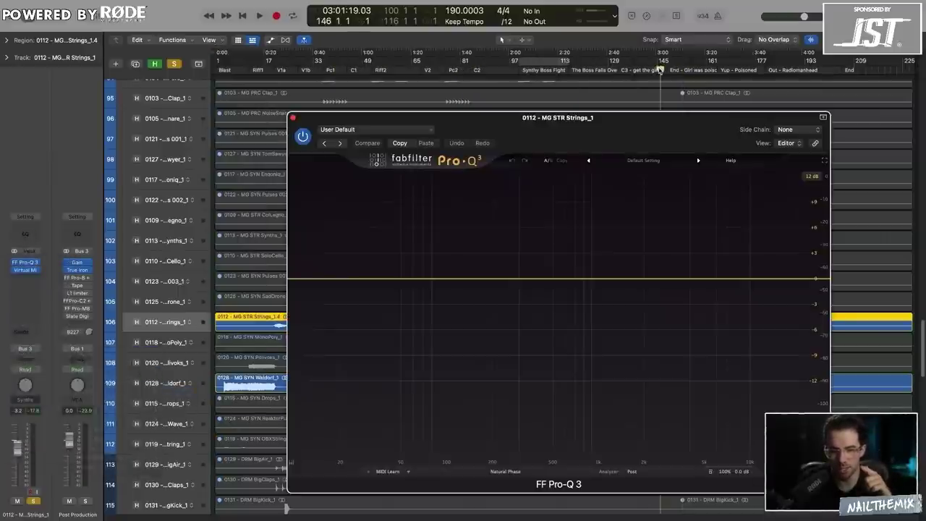
{"action": "left_click_drag", "start_coordinate": [683, 134], "coordinate": [473, 76]}
{"action": "left_click", "coordinate": [659, 71]}
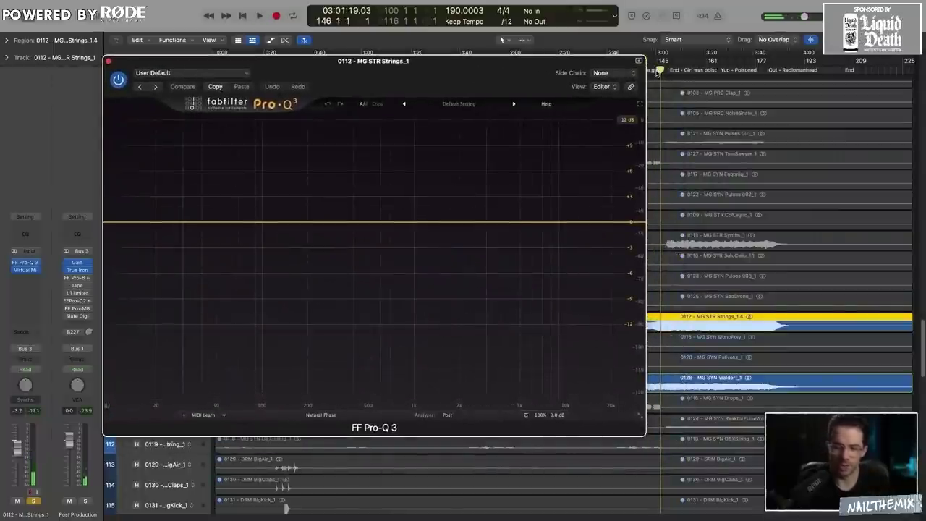
{"action": "key", "text": "space"}
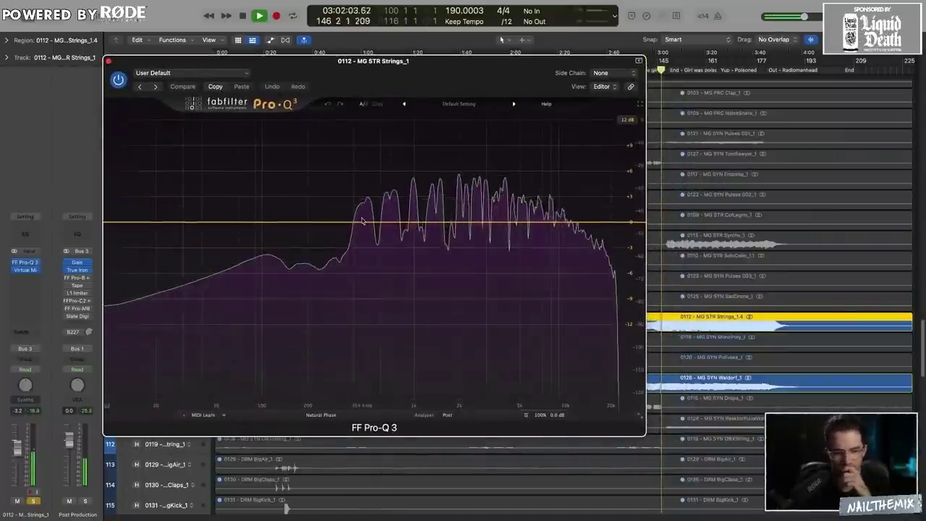
Add a bell cut of about 3 dB just above 500 Hz on Strings and lower its fader to -5.1 dB
{"action": "left_click_drag", "start_coordinate": [364, 217], "coordinate": [388, 144]}
{"action": "scroll", "coordinate": [369, 163], "scroll_direction": "up", "scroll_amount": 8}
{"action": "scroll", "coordinate": [370, 139], "scroll_direction": "down", "scroll_amount": 4}
{"action": "left_click_drag", "start_coordinate": [375, 366], "coordinate": [377, 434]}
{"action": "left_click_drag", "start_coordinate": [372, 367], "coordinate": [372, 358]}
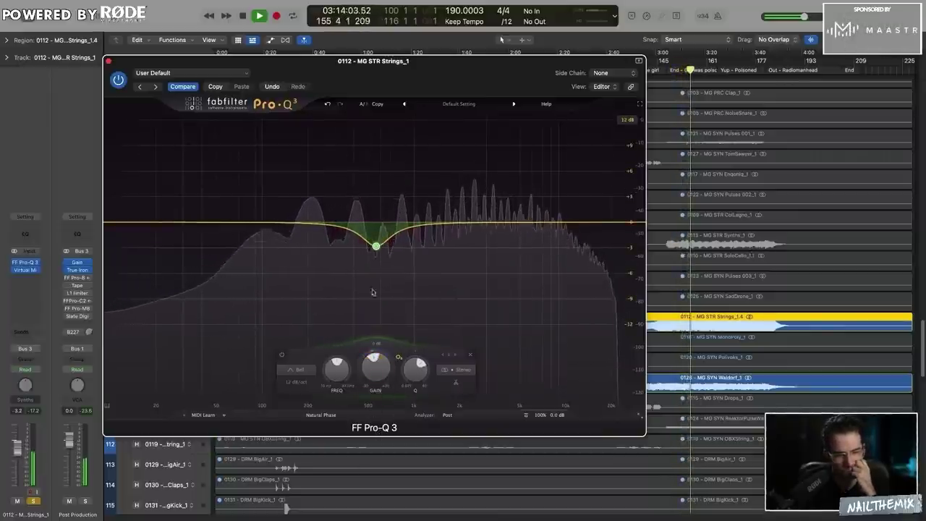
{"action": "mouse_move", "coordinate": [376, 246]}
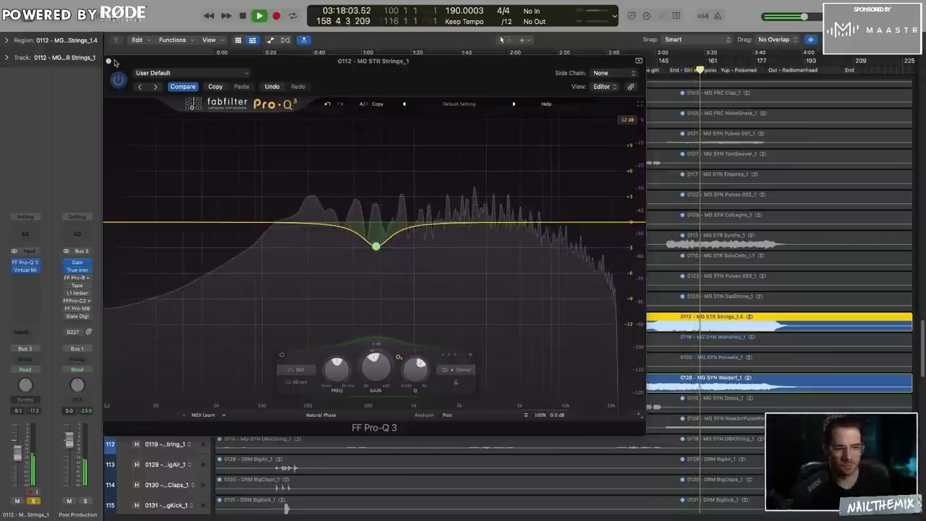
{"action": "key", "text": "super+w"}
Clear the solos, unmute the STR Synths track and solo it for playback of its ending section
{"action": "left_click", "coordinate": [162, 241]}
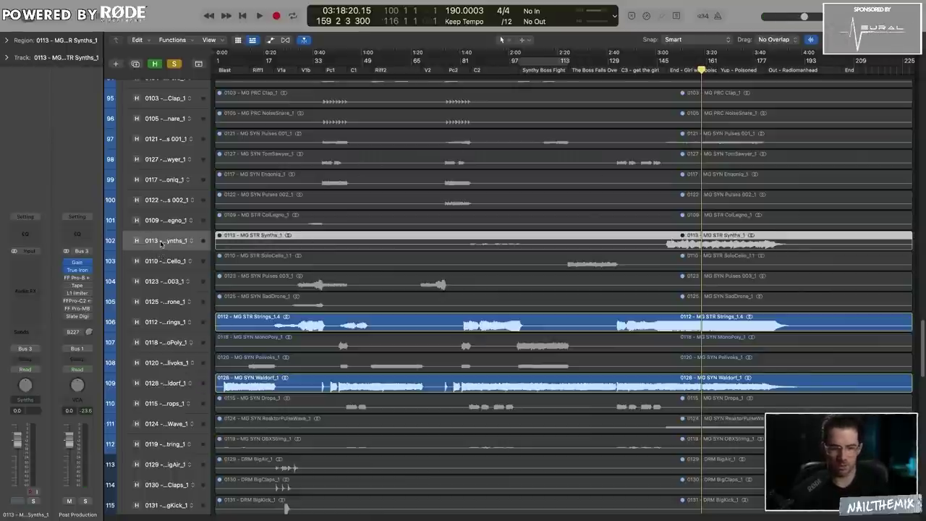
{"action": "left_click", "coordinate": [175, 64]}
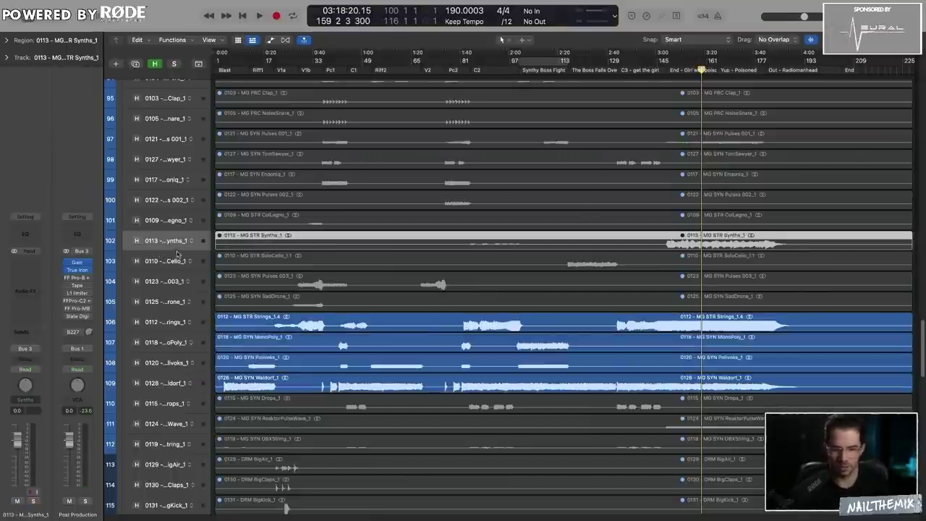
{"action": "key", "text": "s"}
{"action": "key", "text": "s"}
{"action": "key", "text": "ctrl+m"}
{"action": "key", "text": "s"}
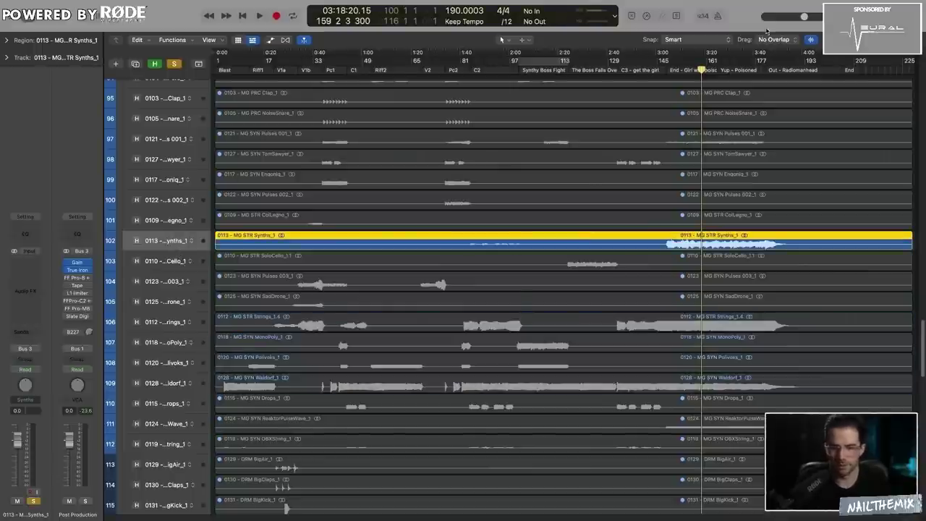
{"action": "left_click", "coordinate": [688, 71]}
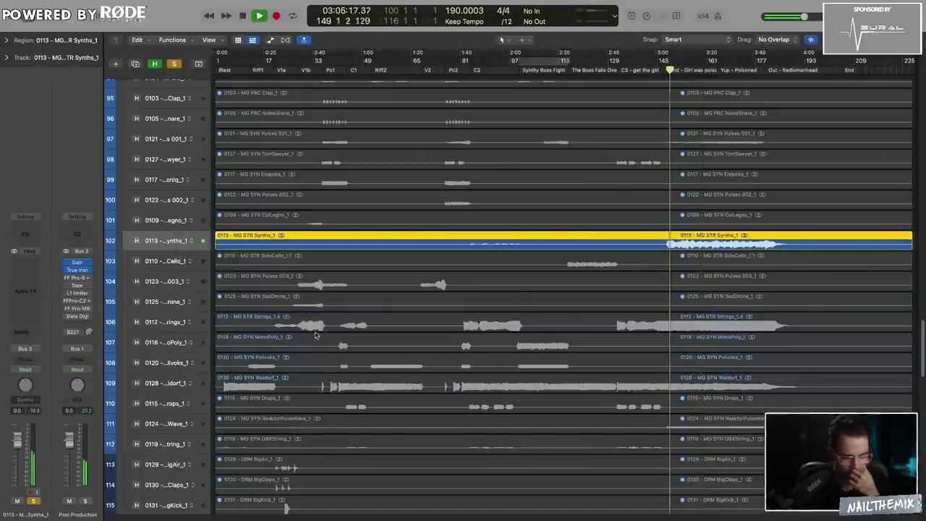
Solo Strings together with STR Synths and lower the Synths fader to -7.6 dB
{"action": "left_click", "coordinate": [168, 321]}
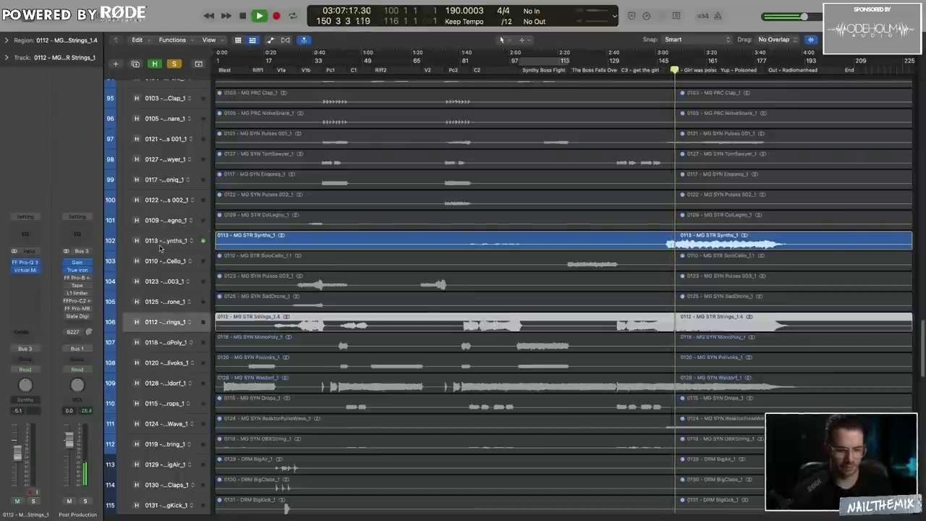
{"action": "key", "text": "s"}
{"action": "left_click", "coordinate": [160, 246]}
{"action": "key", "text": "s"}
{"action": "key", "text": "s"}
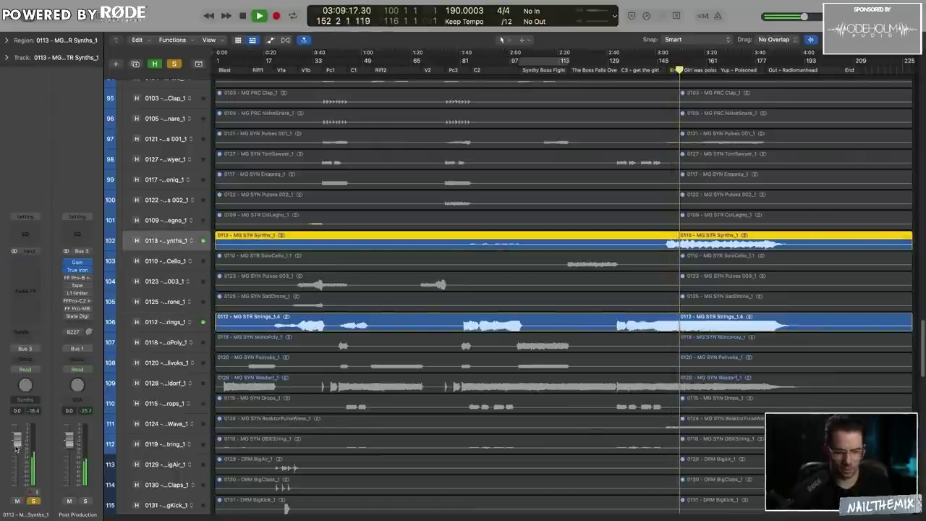
{"action": "left_click_drag", "start_coordinate": [16, 449], "coordinate": [25, 477]}
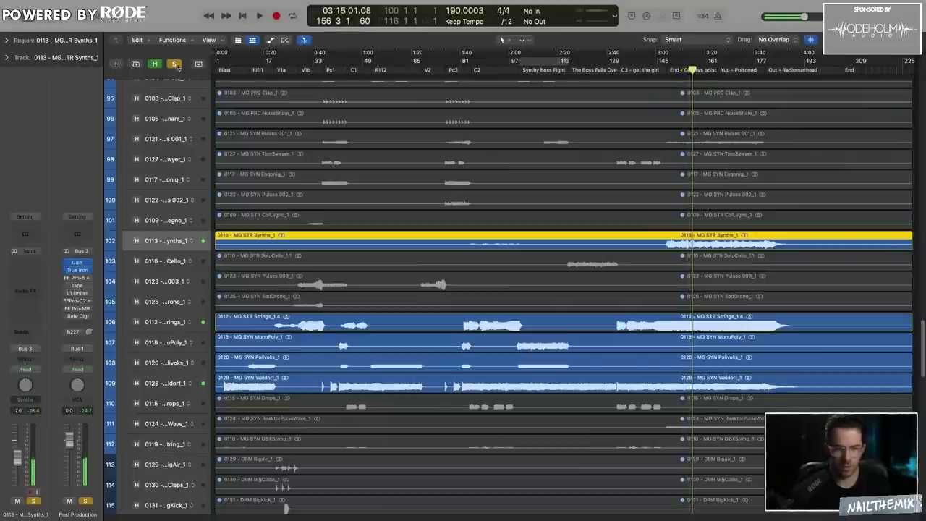
Clear the solos and unmute SoloCello, Pulses 003, SadDrone, Drops, ReaktorPulseWave and OBXString
{"action": "left_click", "coordinate": [394, 201]}
{"action": "scroll", "coordinate": [393, 195], "scroll_direction": "down", "scroll_amount": 6}
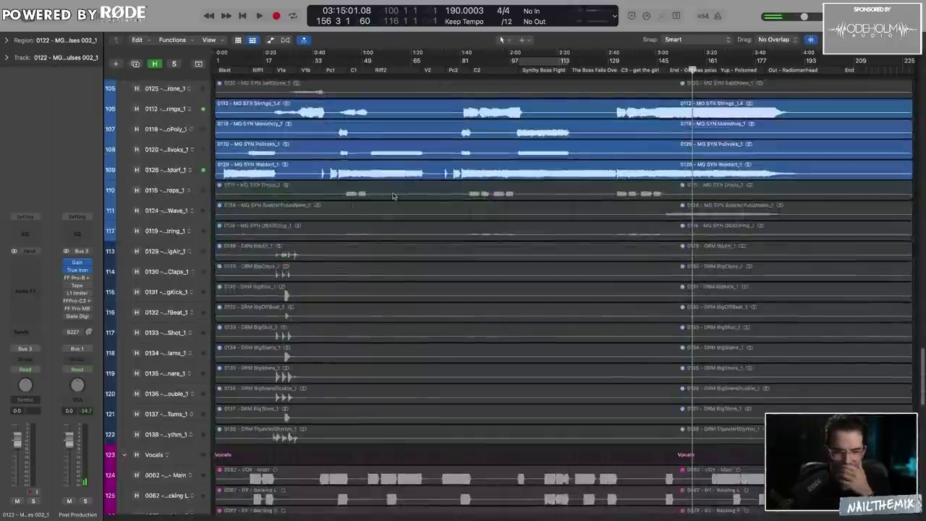
{"action": "left_click_drag", "start_coordinate": [393, 195], "coordinate": [364, 315]}
{"action": "scroll", "coordinate": [350, 243], "scroll_direction": "up", "scroll_amount": 7}
{"action": "scroll", "coordinate": [364, 315], "scroll_direction": "up", "scroll_amount": 5}
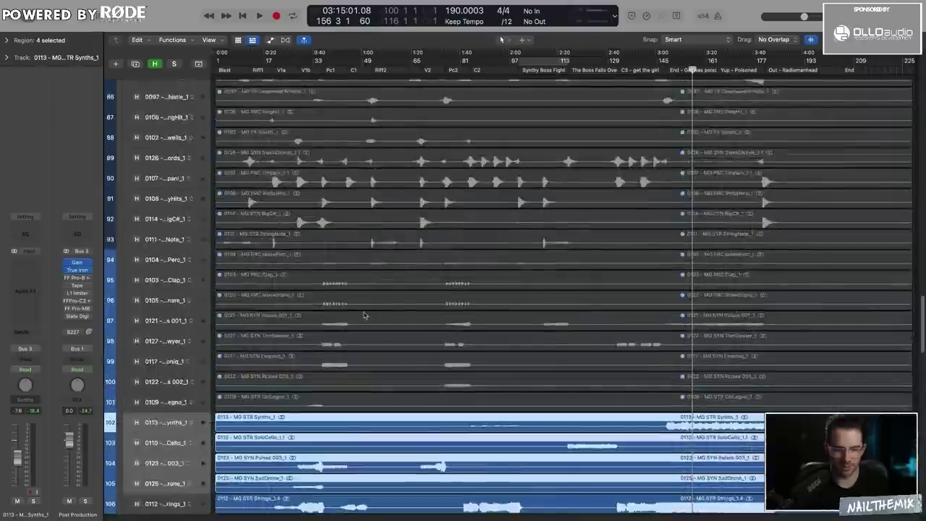
Select the eight tracks from NoisePerc through ColLegno and unmute them
{"action": "left_click", "coordinate": [352, 398]}
{"action": "left_click", "coordinate": [350, 260], "text": "shift"}
{"action": "left_click", "coordinate": [352, 282]}
{"action": "left_click", "coordinate": [353, 304], "text": "shift"}
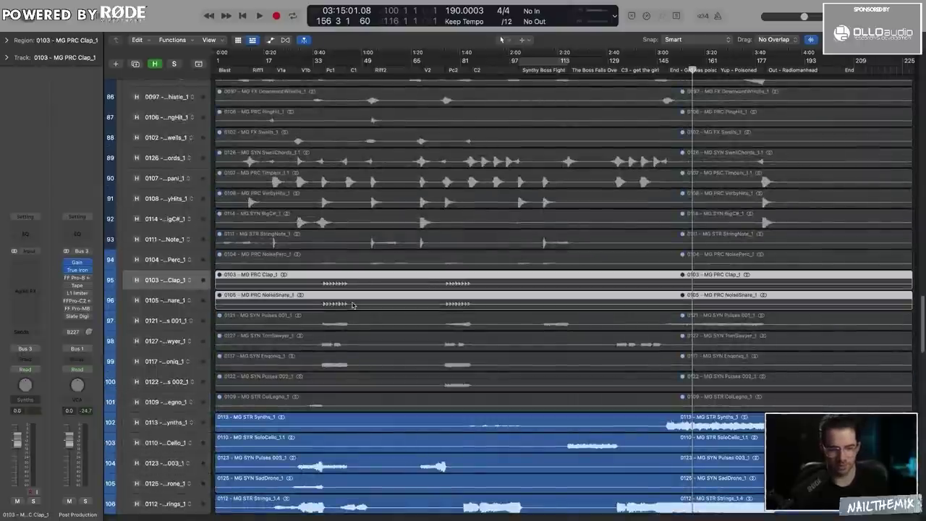
{"action": "left_click_drag", "start_coordinate": [353, 305], "coordinate": [353, 405]}
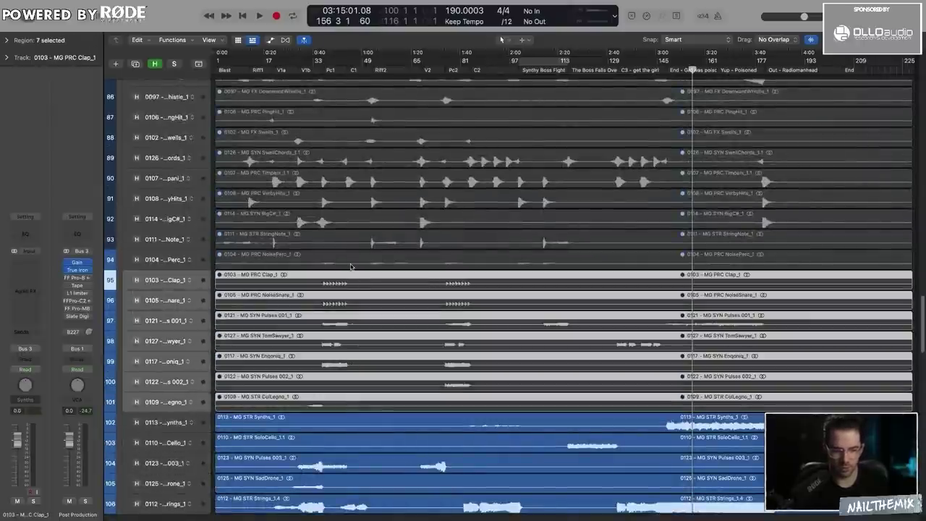
{"action": "left_click_drag", "start_coordinate": [351, 267], "coordinate": [351, 265]}
{"action": "scroll", "coordinate": [616, 193], "scroll_direction": "down", "scroll_amount": 5}
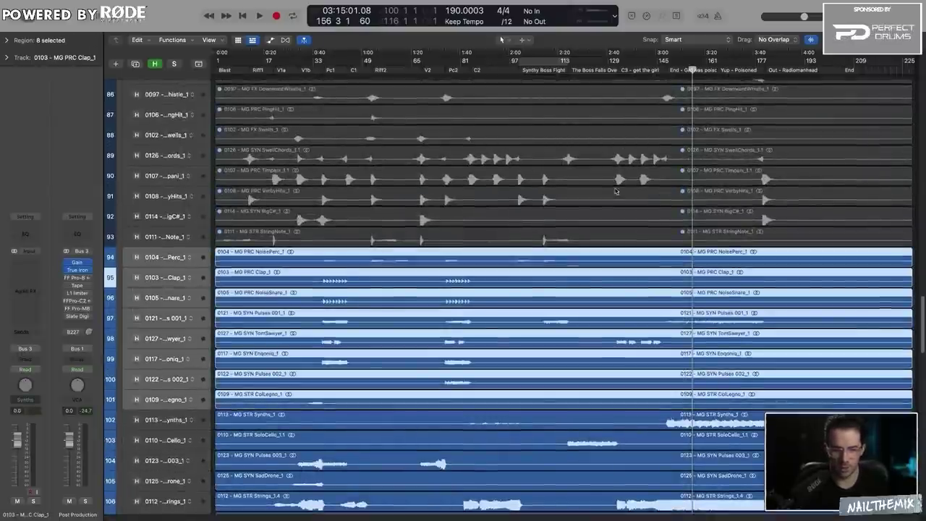
Play the mix from bar 36, briefly soloing the Post Production bus to check the production layers
{"action": "left_click_drag", "start_coordinate": [345, 68], "coordinate": [322, 70]}
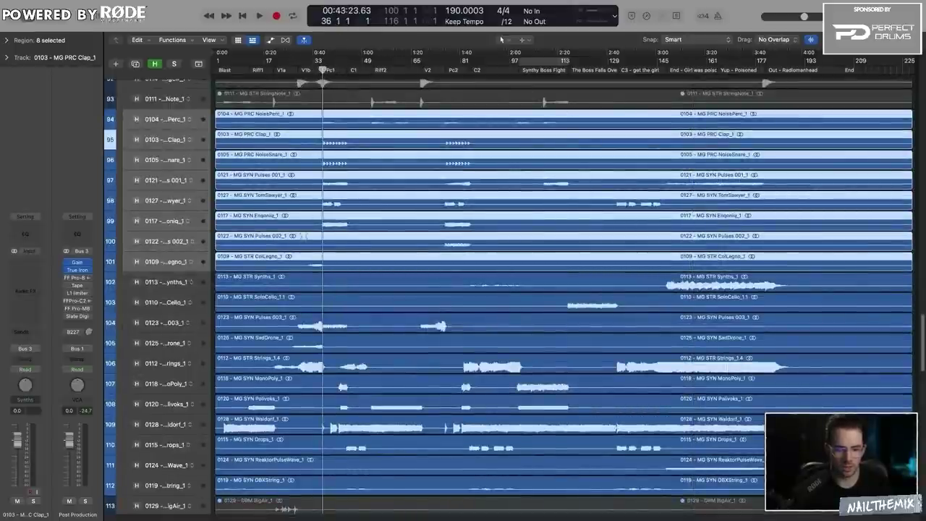
{"action": "key", "text": "space"}
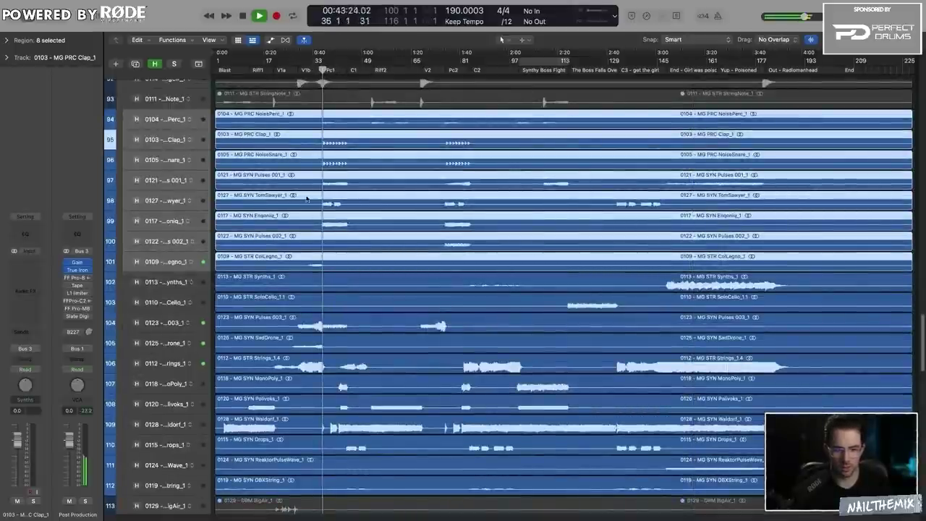
{"action": "left_click", "coordinate": [86, 501]}
{"action": "left_click", "coordinate": [85, 500]}
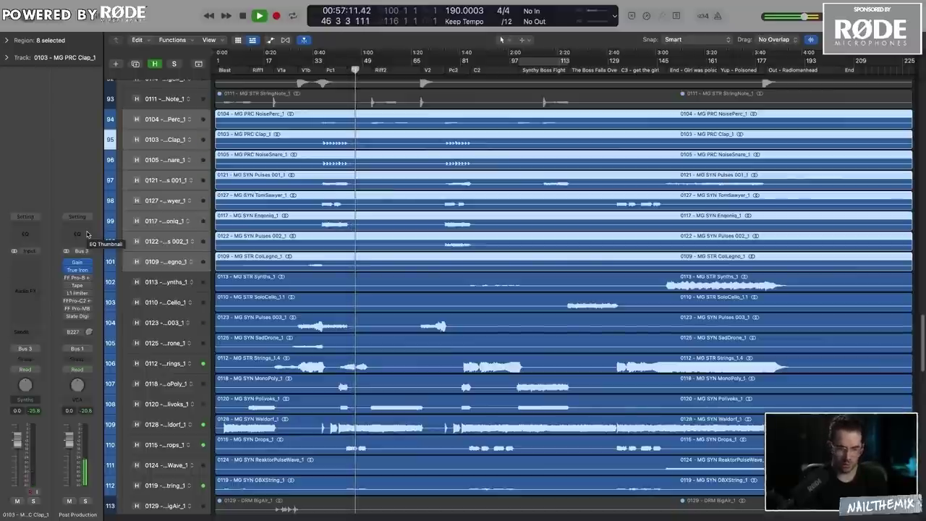
Solo Drops, play from bar 44 and cut 9.3 dB at 406 Hz with Q 0.51 using a Channel EQ
{"action": "left_click", "coordinate": [166, 445]}
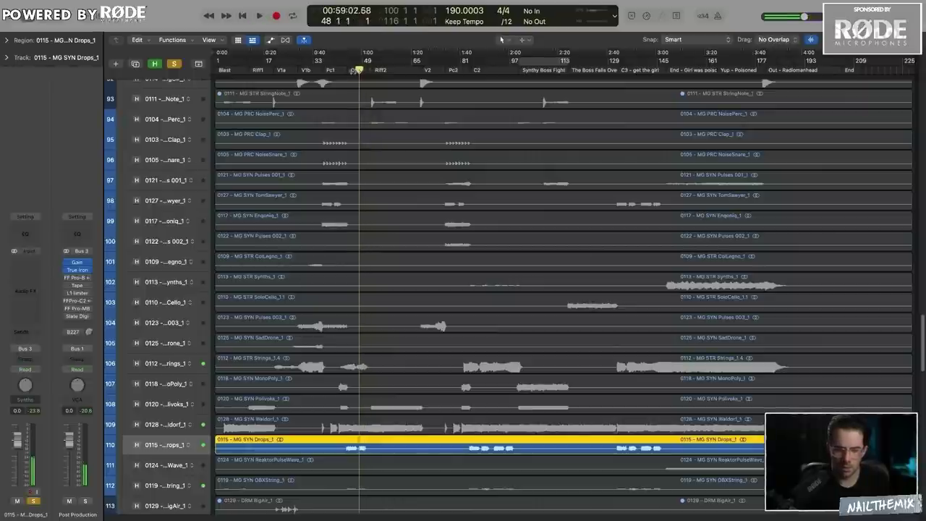
{"action": "key", "text": "space"}
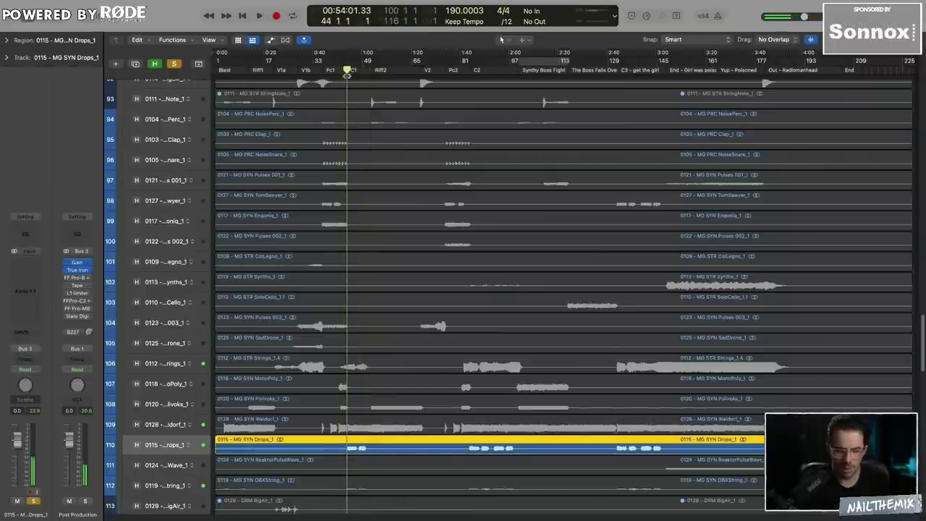
{"action": "double_click", "coordinate": [28, 236]}
{"action": "left_click_drag", "start_coordinate": [484, 314], "coordinate": [482, 310]}
{"action": "key", "text": "space"}
{"action": "left_click_drag", "start_coordinate": [435, 268], "coordinate": [479, 273]}
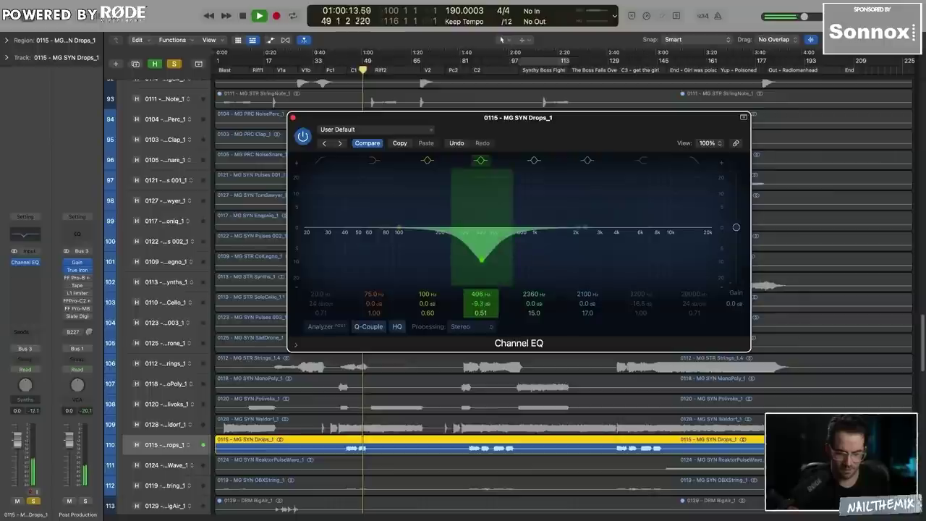
{"action": "key", "text": "space"}
{"action": "left_click", "coordinate": [293, 118]}
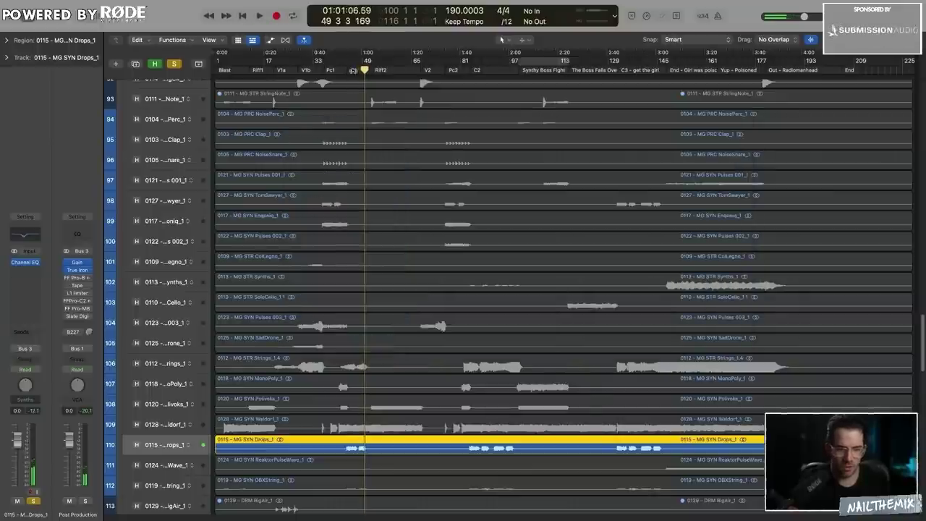
Clear the Drops solo and set the Post Production bus's Gain plug-in to -7.0 dB during full-mix playback
{"action": "left_click", "coordinate": [176, 64]}
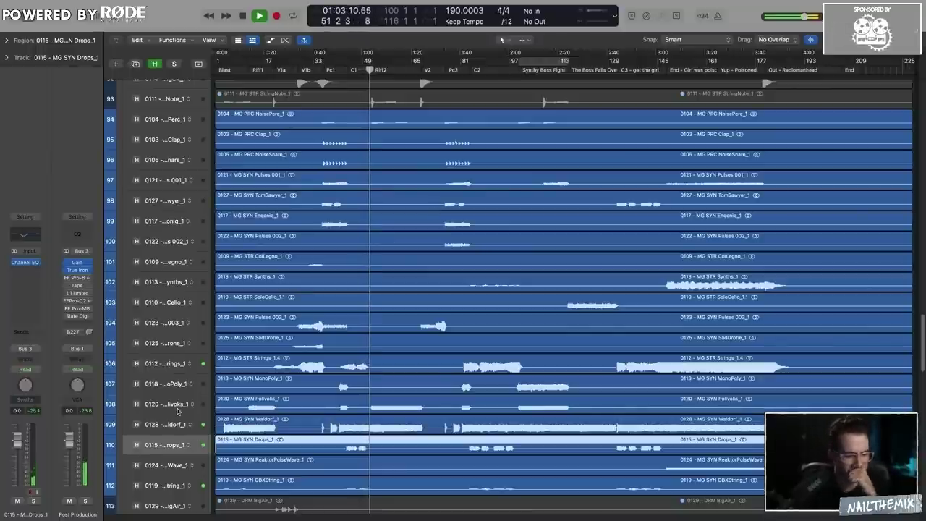
{"action": "left_click", "coordinate": [78, 263]}
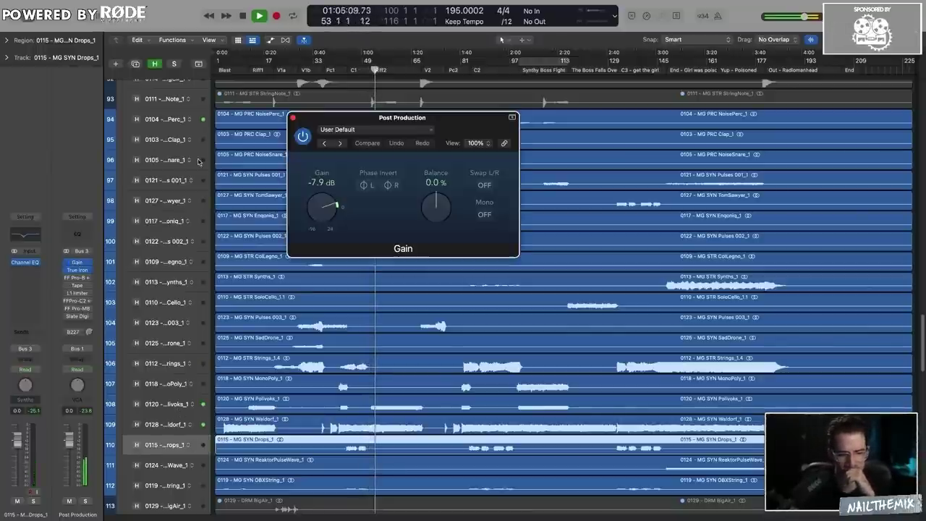
{"action": "left_click_drag", "start_coordinate": [319, 224], "coordinate": [320, 219]}
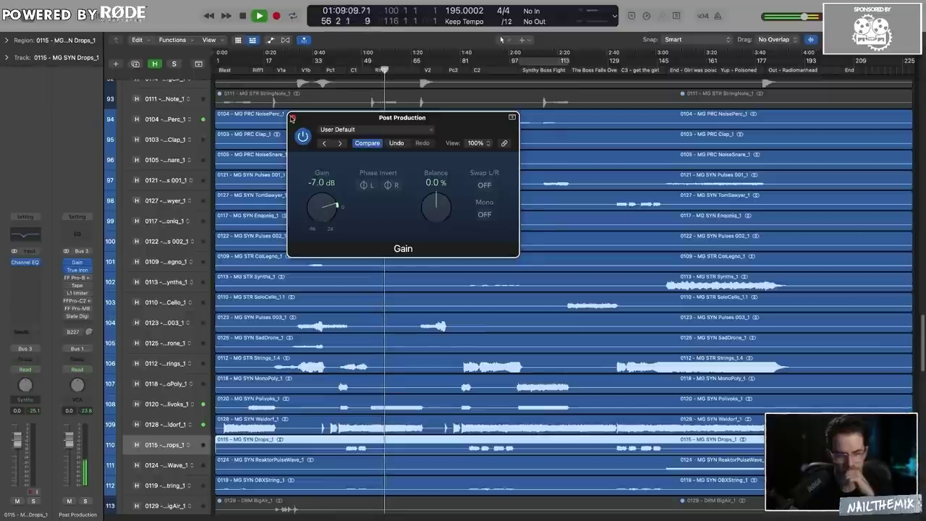
{"action": "left_click", "coordinate": [291, 118]}
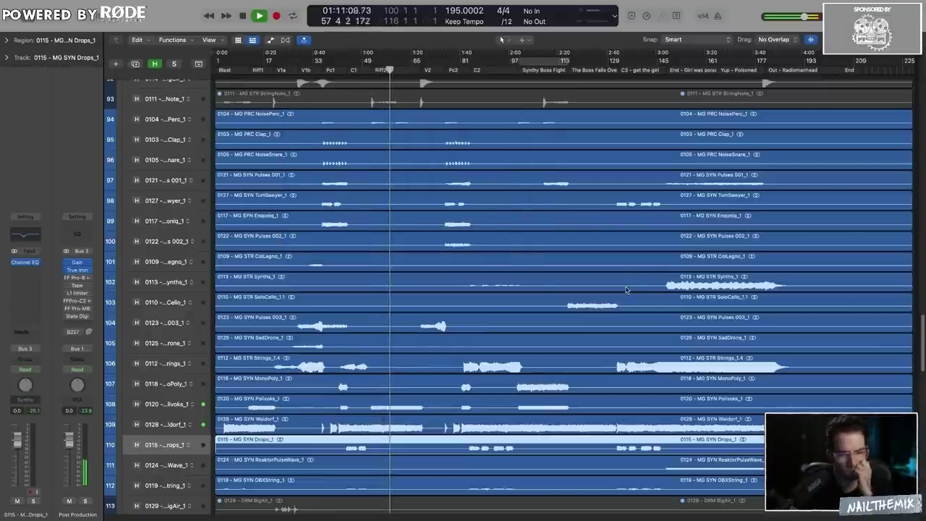
Stop playback, then select the nine tracks from Risers through StringNote and unmute them
{"action": "scroll", "coordinate": [564, 325], "scroll_direction": "up", "scroll_amount": 6}
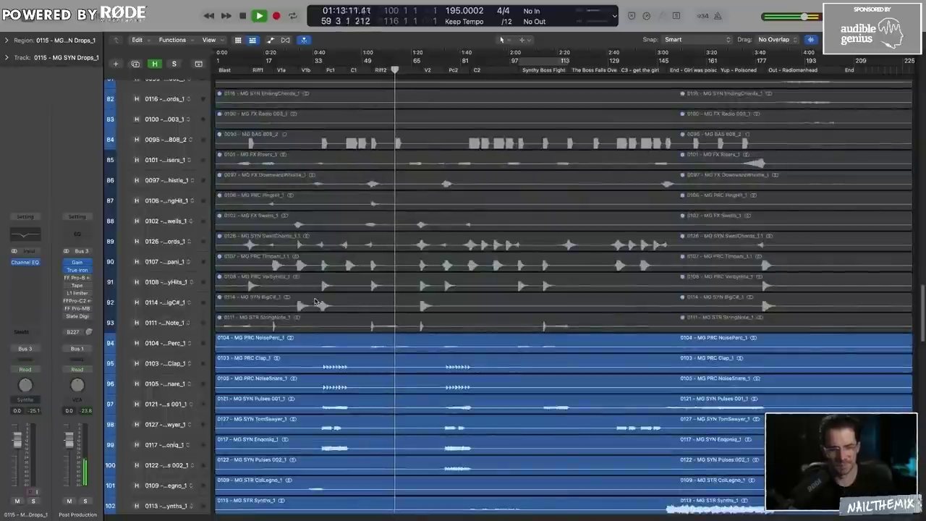
{"action": "key", "text": "space"}
{"action": "left_click", "coordinate": [321, 162]}
{"action": "left_click", "coordinate": [322, 181], "text": "shift"}
{"action": "left_click", "coordinate": [327, 201], "text": "shift"}
{"action": "left_click", "coordinate": [328, 221], "text": "shift"}
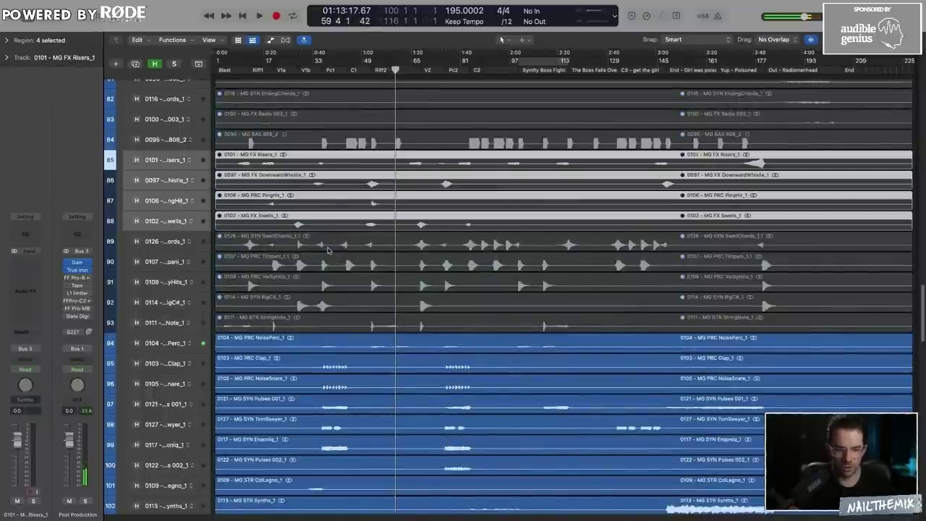
{"action": "left_click", "coordinate": [328, 245], "text": "shift"}
{"action": "left_click", "coordinate": [329, 263], "text": "shift"}
{"action": "left_click", "coordinate": [331, 284], "text": "shift"}
{"action": "left_click", "coordinate": [333, 304], "text": "shift"}
{"action": "left_click", "coordinate": [334, 322], "text": "shift"}
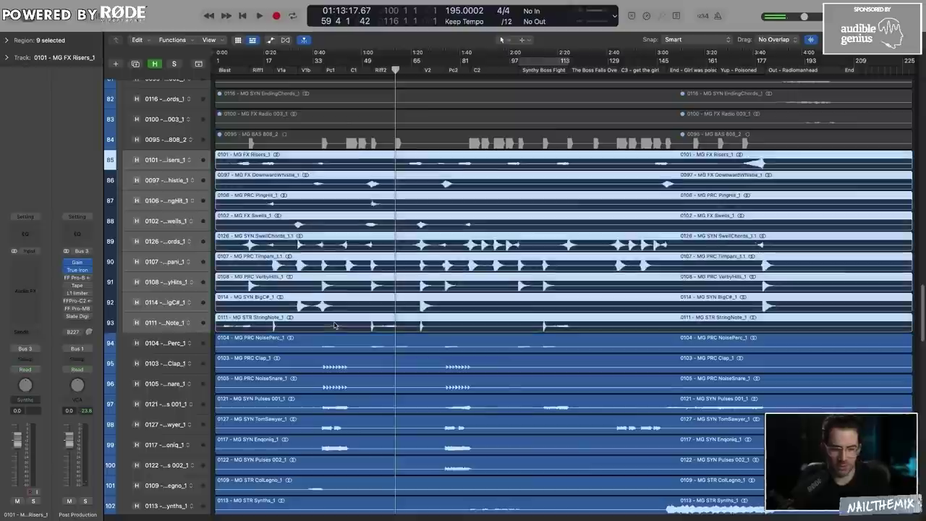
Move the playhead to bar 36 and set the faders of the nine selected tracks to -8.0 dB
{"action": "left_click_drag", "start_coordinate": [341, 70], "coordinate": [322, 71]}
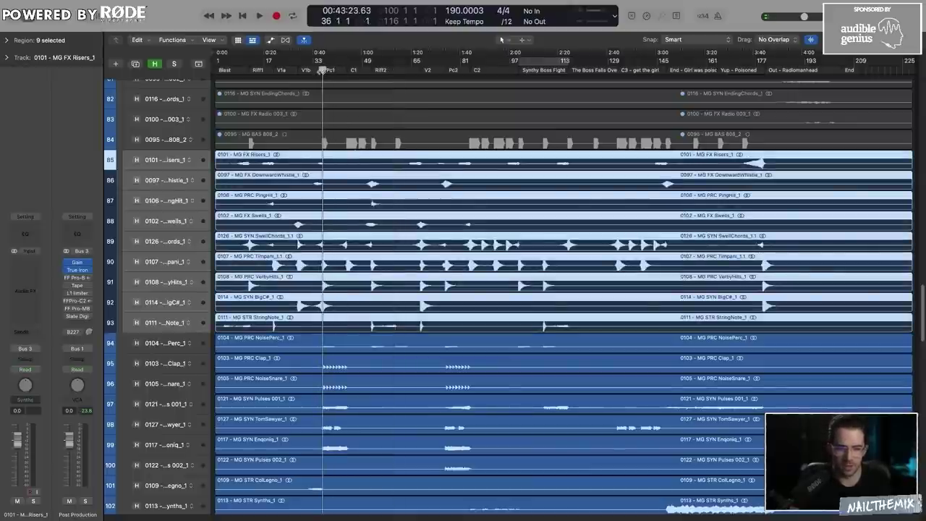
{"action": "key", "text": "x"}
{"action": "scroll", "coordinate": [612, 391], "scroll_direction": "right", "scroll_amount": 10}
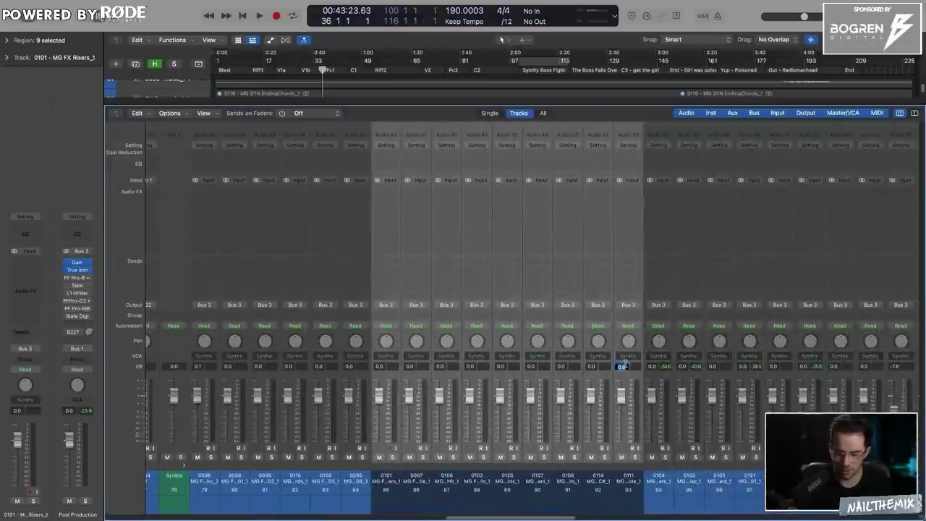
{"action": "key", "text": "Return"}
{"action": "key", "text": "x"}
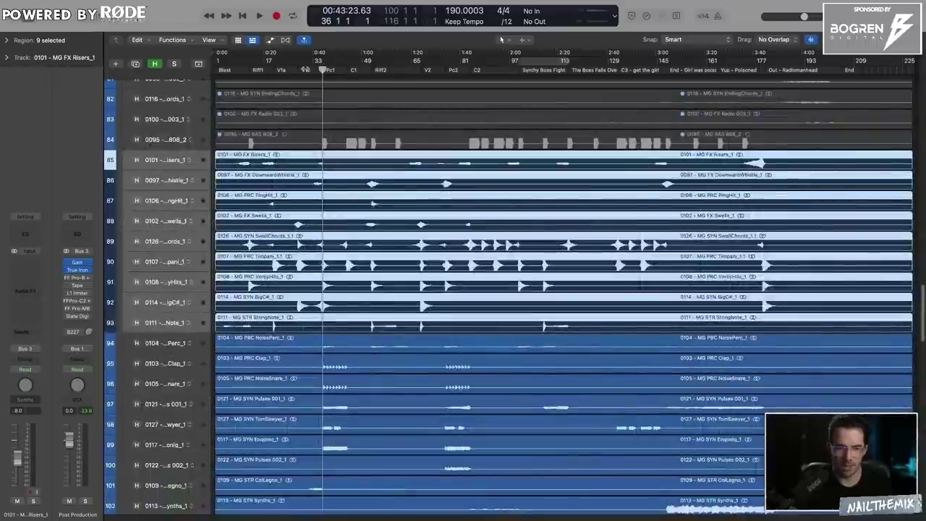
Play the full mix through the first pre-chorus and chorus to check the newly added effect and percussion tracks
{"action": "left_click_drag", "start_coordinate": [322, 69], "coordinate": [295, 69]}
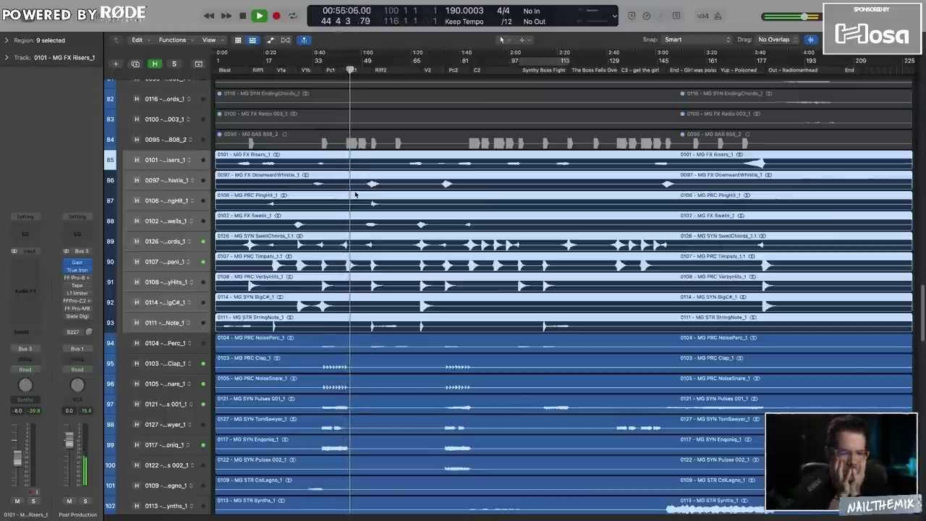
{"action": "left_click", "coordinate": [494, 450]}
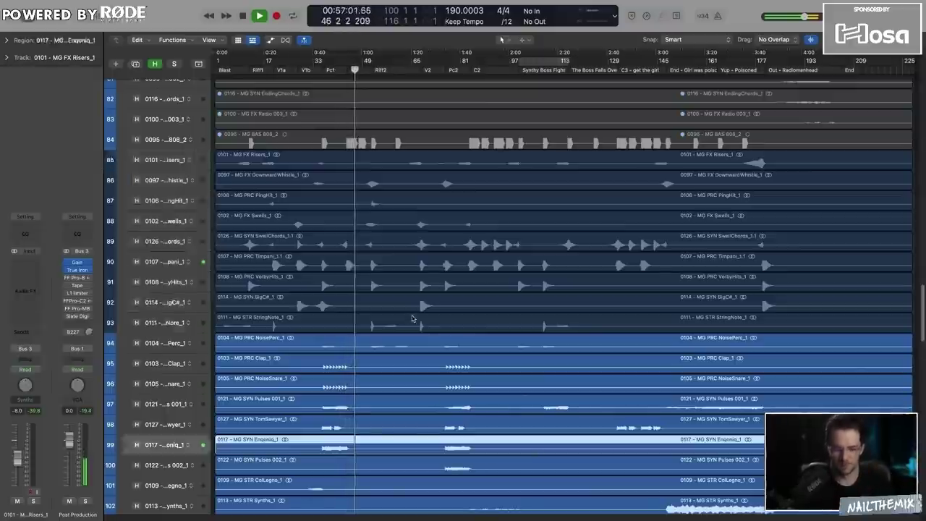
{"action": "scroll", "coordinate": [412, 319], "scroll_direction": "down", "scroll_amount": 10}
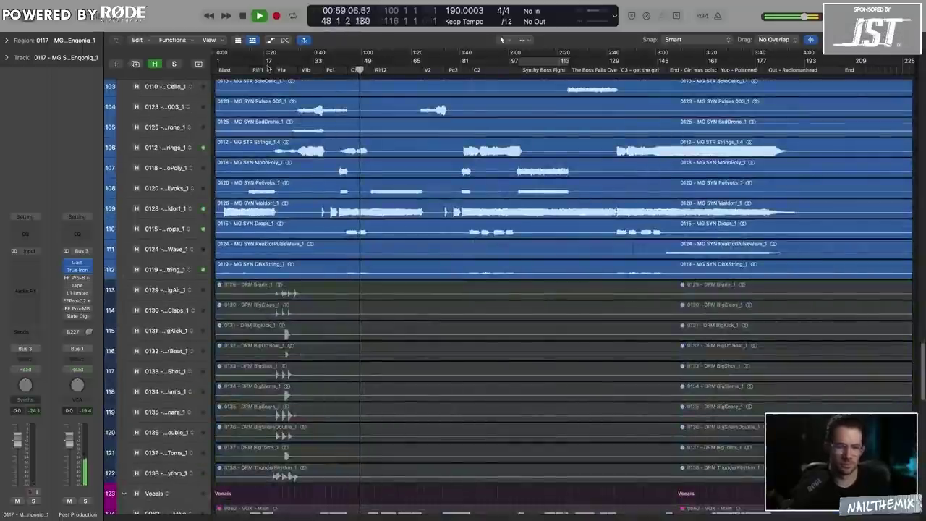
{"action": "key", "text": "space"}
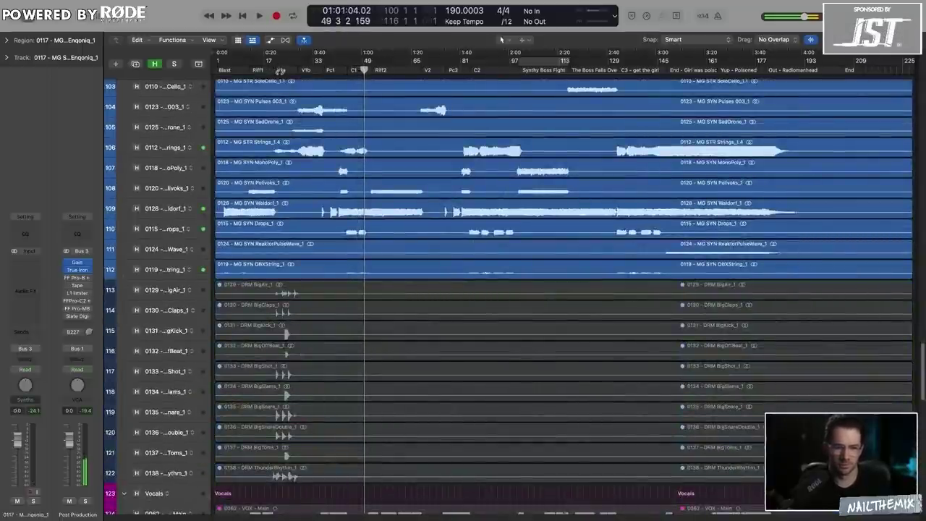
Play the Strings track from bar 20 and add two -5.1 dB volume automation points just before that bar
{"action": "left_click", "coordinate": [274, 70]}
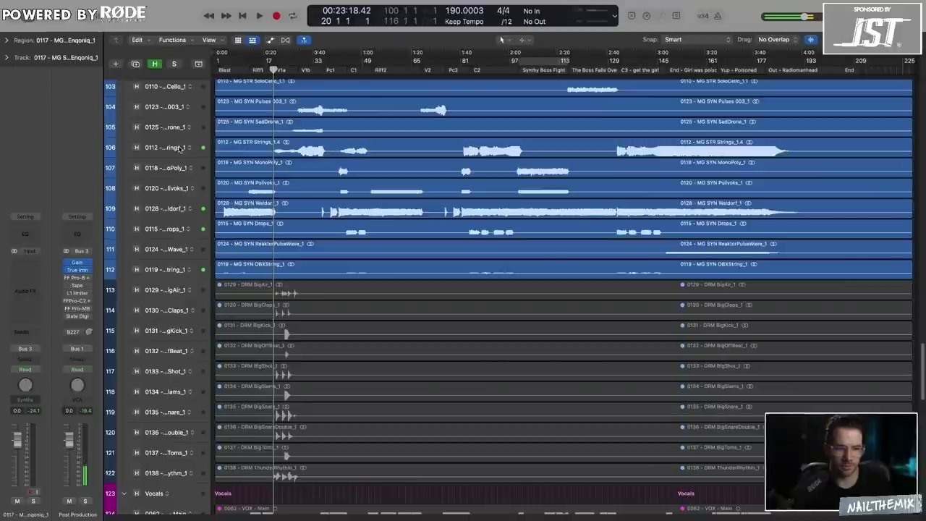
{"action": "left_click", "coordinate": [179, 148]}
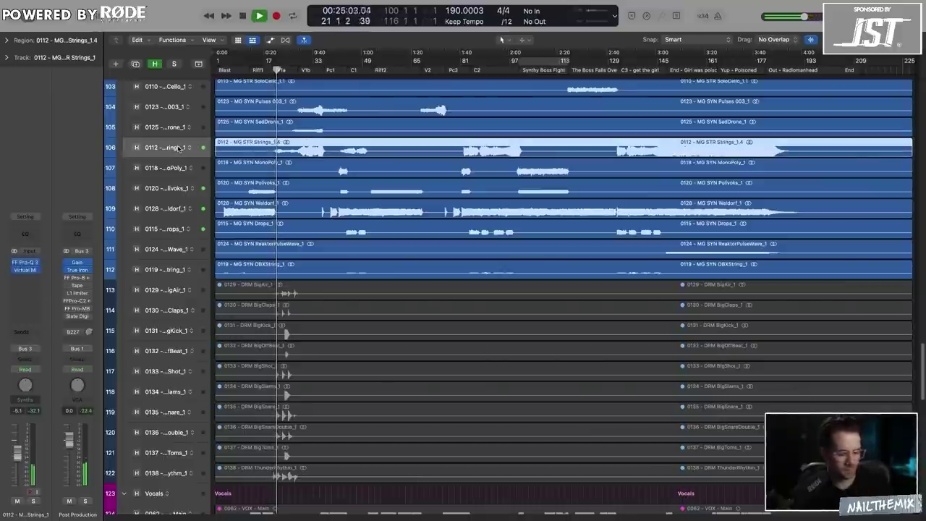
{"action": "key", "text": "a"}
{"action": "key", "text": "super+Right"}
{"action": "key", "text": "super+Right"}
{"action": "key", "text": "super+Right"}
{"action": "key", "text": "super+Right"}
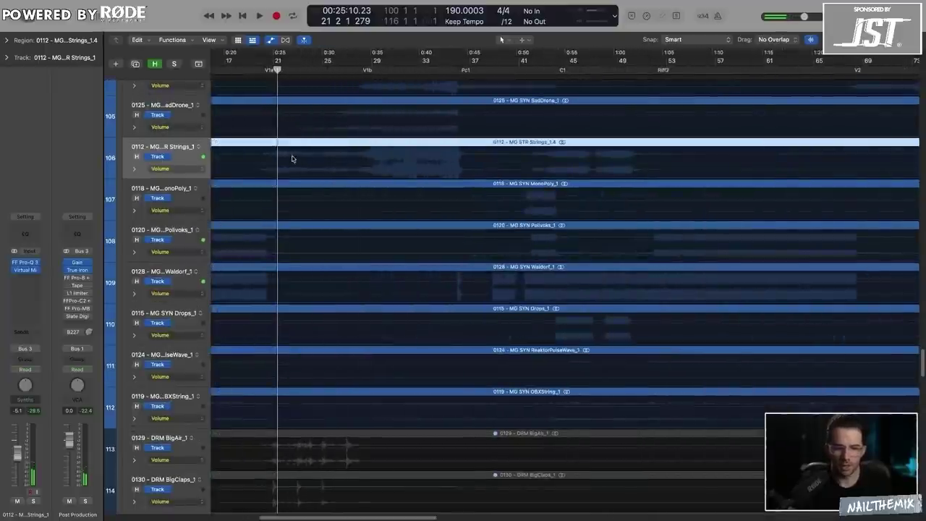
{"action": "left_click", "coordinate": [255, 163]}
{"action": "left_click", "coordinate": [239, 163]}
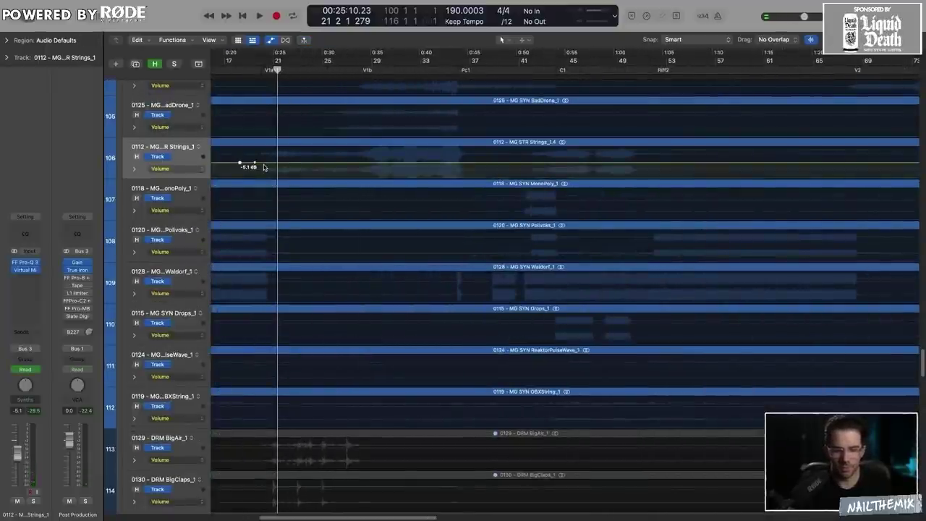
{"action": "key", "text": "a"}
{"action": "key", "text": "z"}
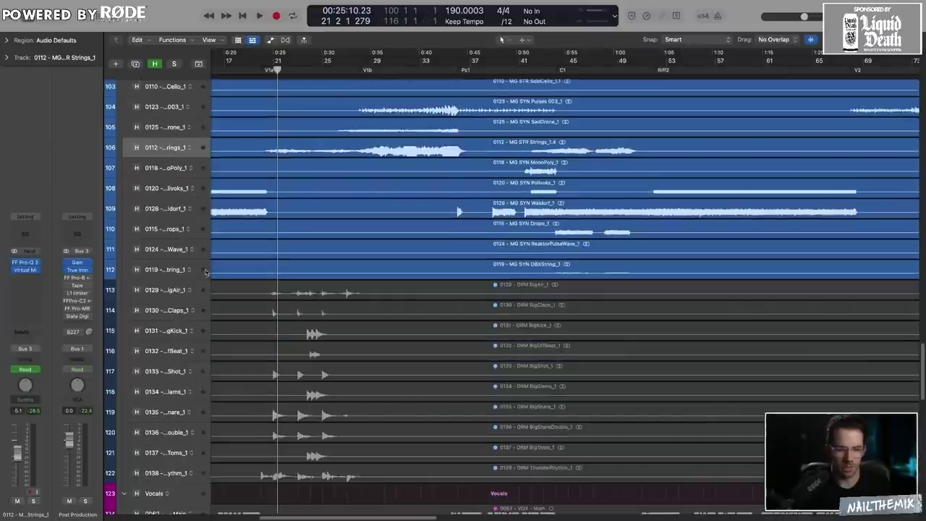
Select the ten drum tracks from BigAir through ThunderRhythm and unmute them
{"action": "left_click", "coordinate": [291, 289]}
{"action": "left_click_drag", "start_coordinate": [355, 503], "coordinate": [357, 294]}
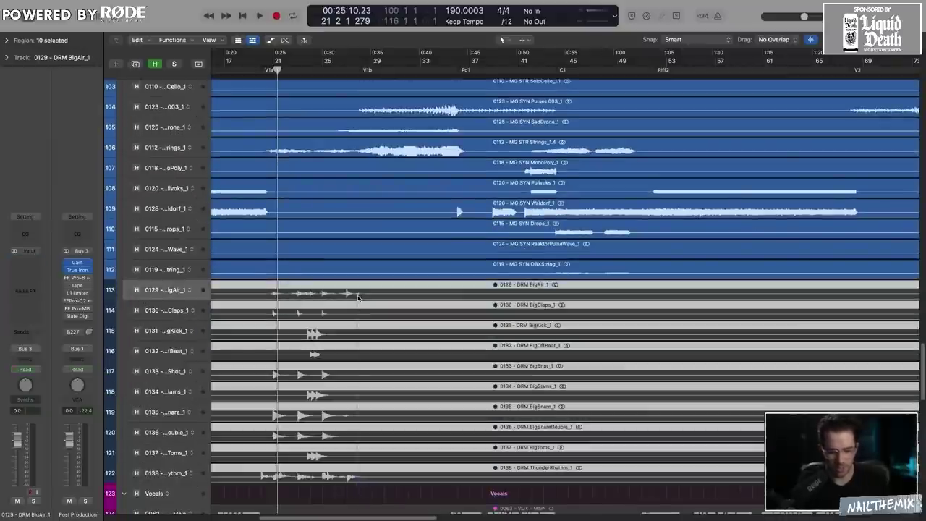
{"action": "key", "text": "ctrl+m"}
Return the playhead to bar 20 and set the faders of the ten selected drum tracks to -6.0 dB
{"action": "left_click", "coordinate": [261, 69]}
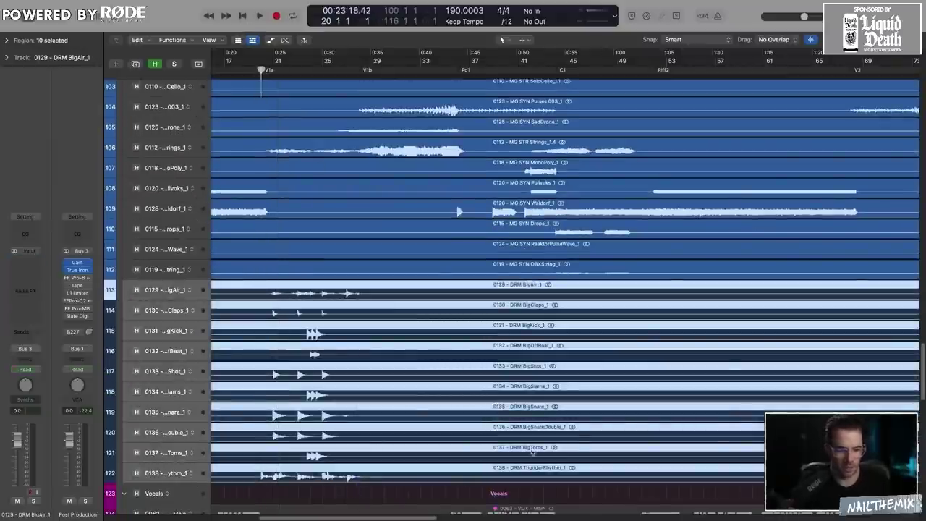
{"action": "key", "text": "x"}
{"action": "scroll", "coordinate": [712, 516], "scroll_direction": "right", "scroll_amount": 5}
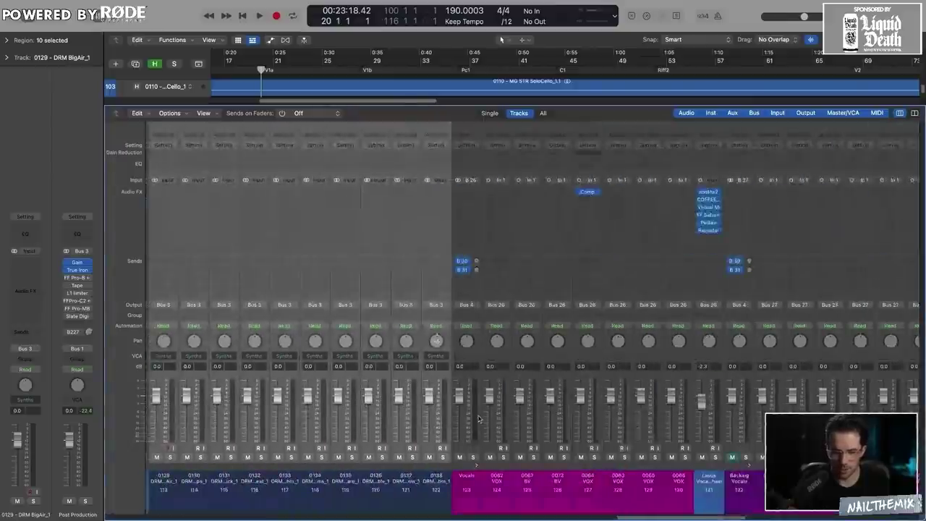
{"action": "type", "text": "6"}
{"action": "key", "text": "Return"}
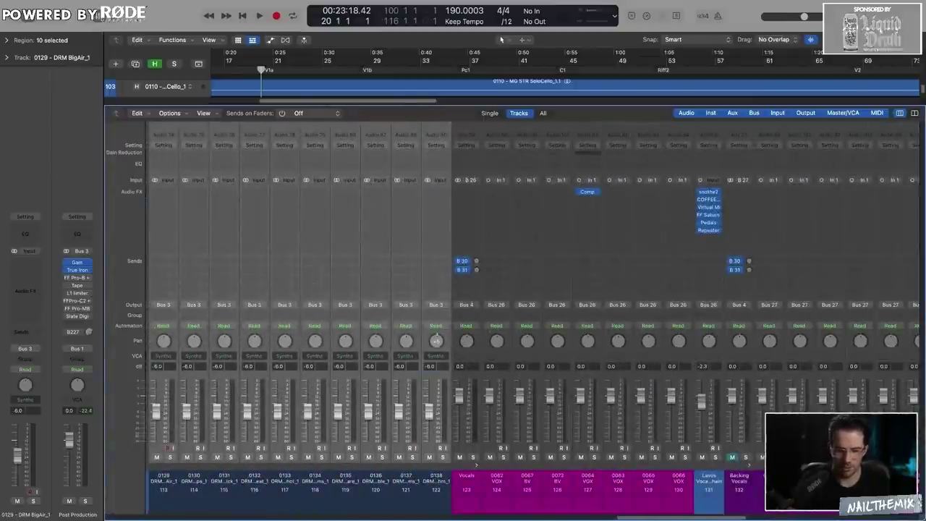
{"action": "key", "text": "x"}
Play the drum section from bar 20, then lower the faders of BigAir through BigToms together to -11.6 dB
{"action": "key", "text": "space"}
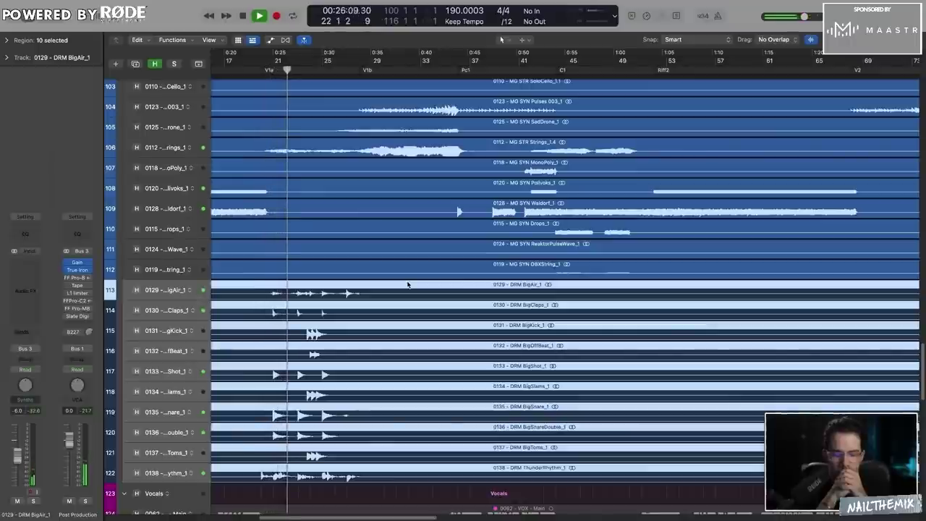
{"action": "key", "text": "space"}
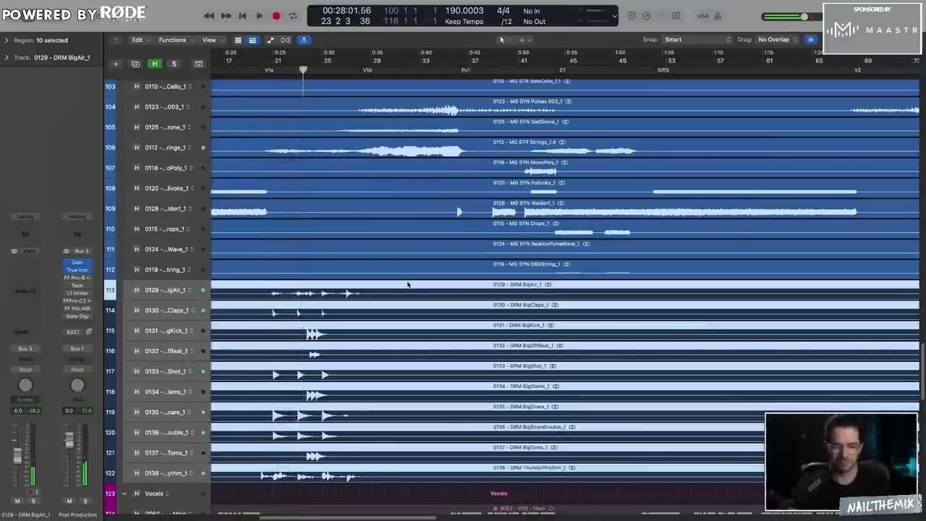
{"action": "key", "text": "x"}
{"action": "left_click_drag", "start_coordinate": [658, 519], "coordinate": [624, 519]}
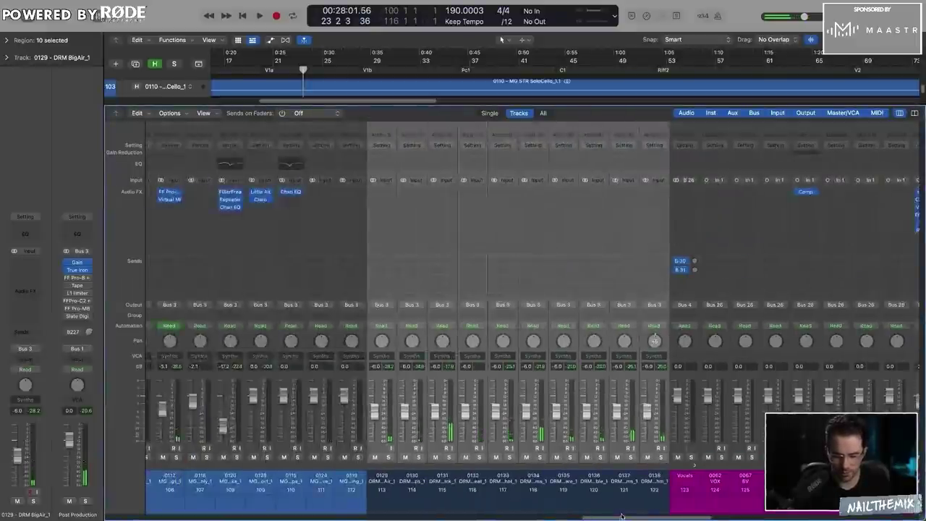
{"action": "left_click_drag", "start_coordinate": [598, 484], "coordinate": [380, 482]}
{"action": "left_click_drag", "start_coordinate": [375, 411], "coordinate": [376, 420]}
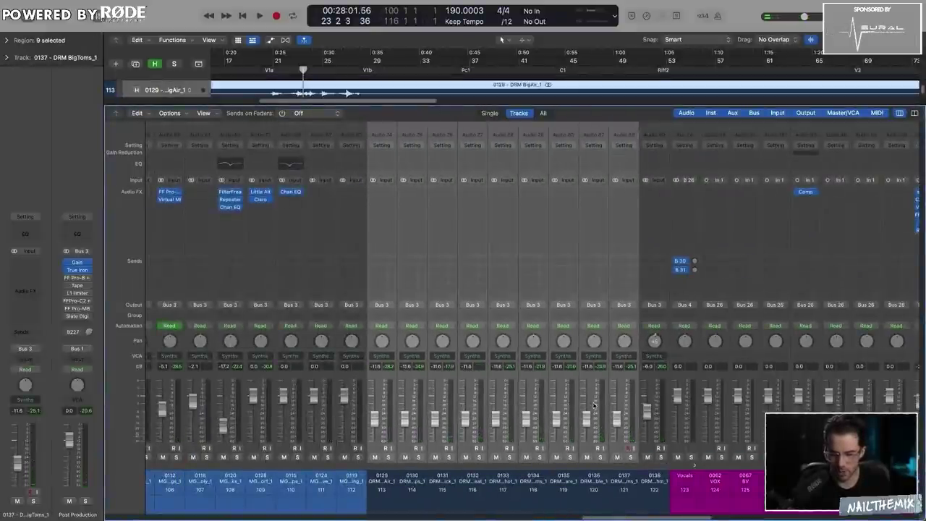
{"action": "key", "text": "x"}
Play again from bar 20 and raise the ThunderRhythm track's fader to -1.7 dB
{"action": "key", "text": "alt+comma"}
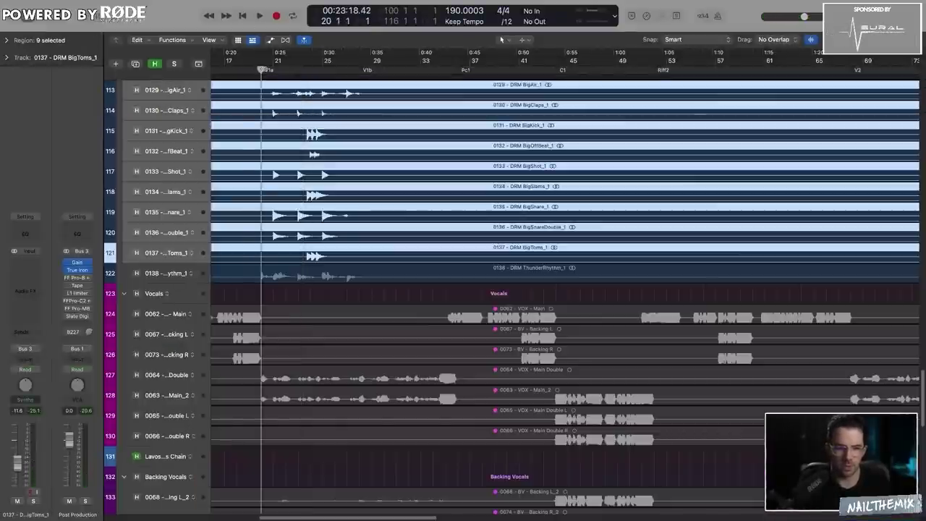
{"action": "scroll", "coordinate": [362, 275], "scroll_direction": "up", "scroll_amount": 4}
{"action": "key", "text": "comma"}
{"action": "key", "text": "space"}
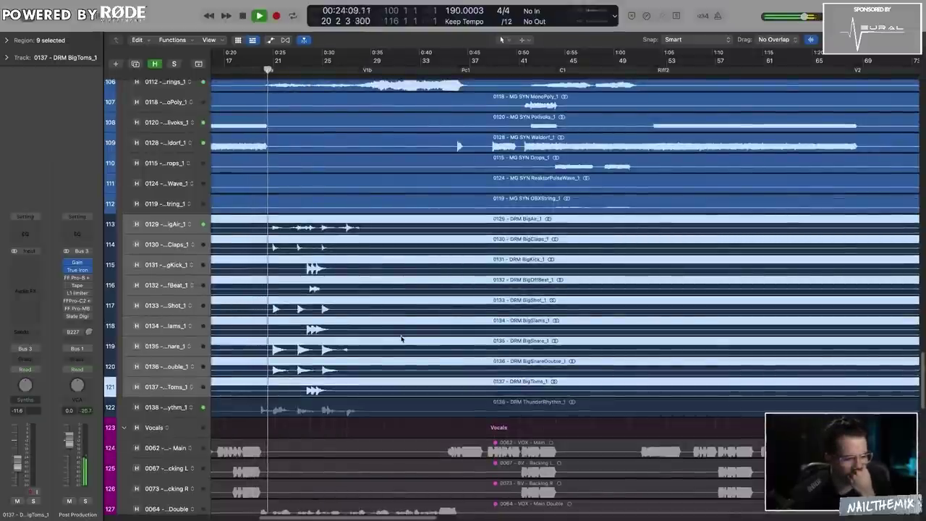
{"action": "left_click", "coordinate": [174, 413]}
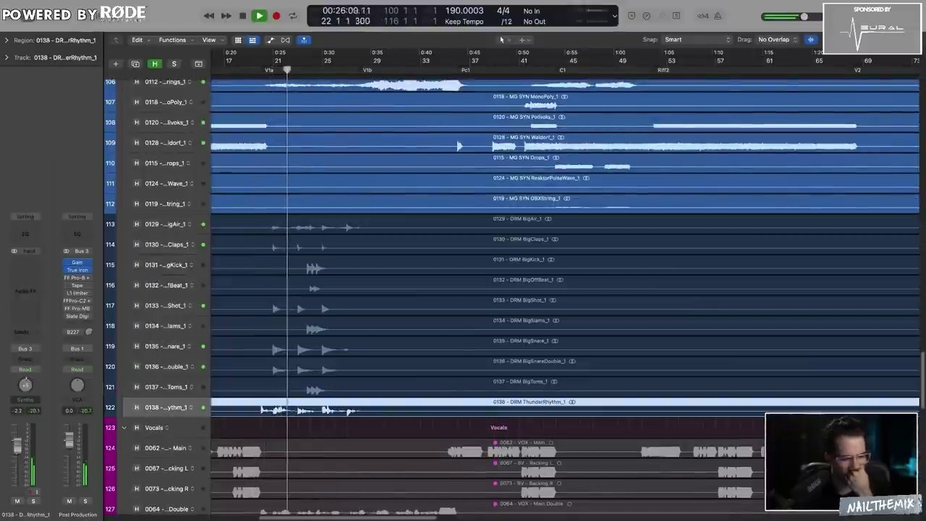
Reorder the drum tracks so that BigKick and BigSlams sit directly above BigToms
{"action": "left_click", "coordinate": [171, 381]}
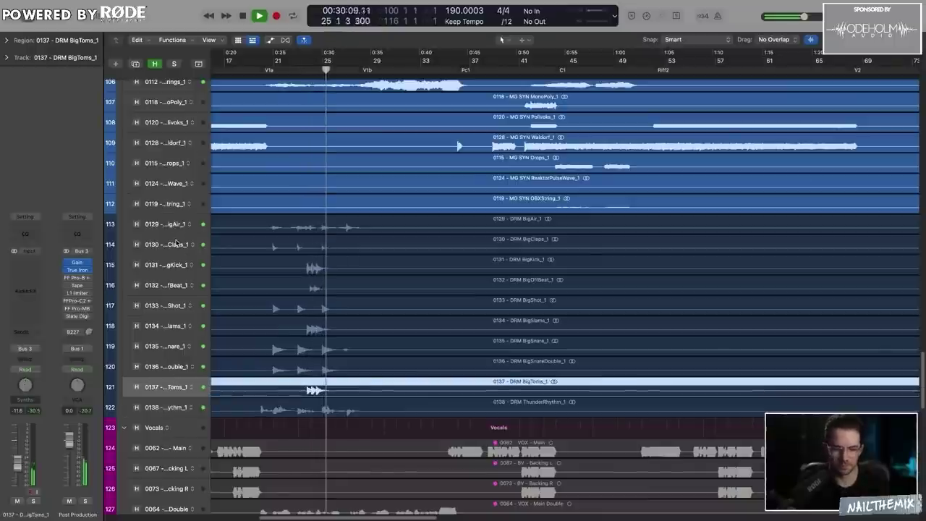
{"action": "left_click_drag", "start_coordinate": [184, 325], "coordinate": [172, 378]}
{"action": "left_click_drag", "start_coordinate": [176, 267], "coordinate": [181, 349]}
Select BigKick, BigSlams and BigToms and raise their faders together to -8.6 dB
{"action": "left_click", "coordinate": [172, 385], "text": "shift"}
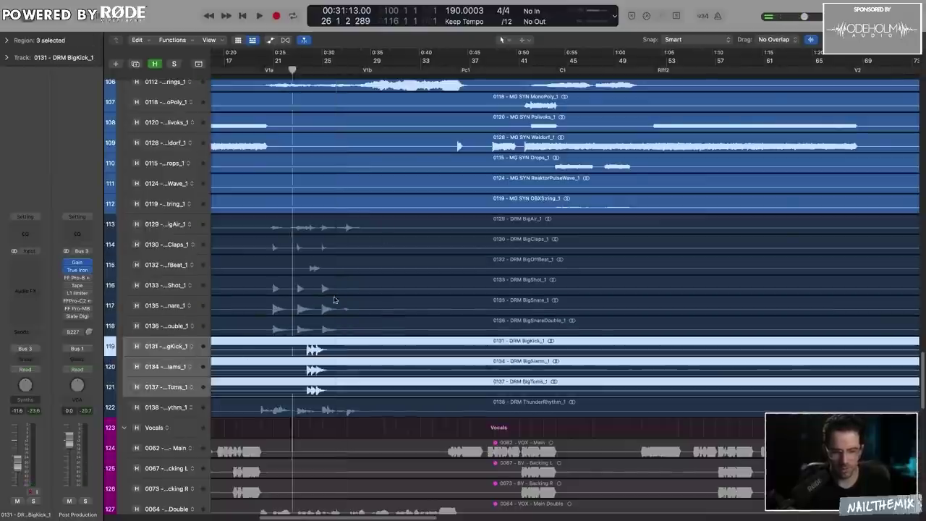
{"action": "key", "text": "z"}
{"action": "key", "text": "z"}
{"action": "key", "text": "x"}
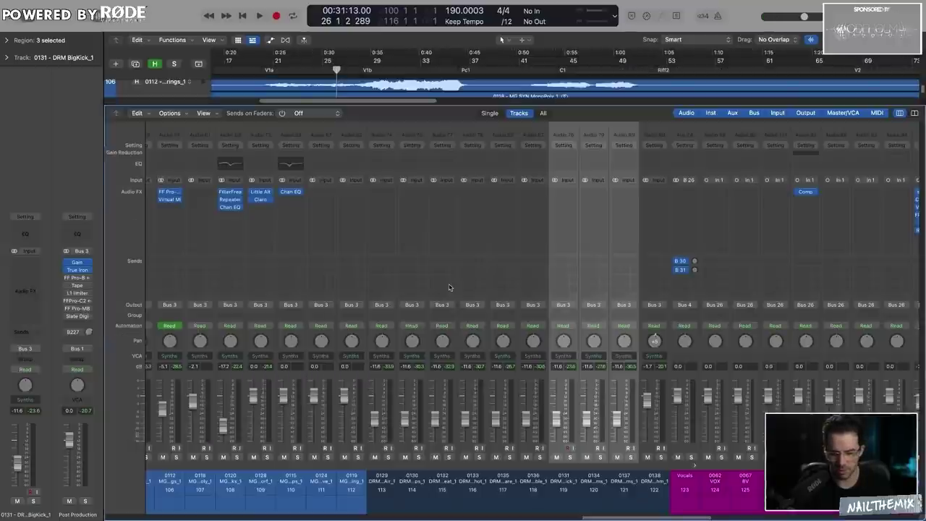
{"action": "key", "text": "x"}
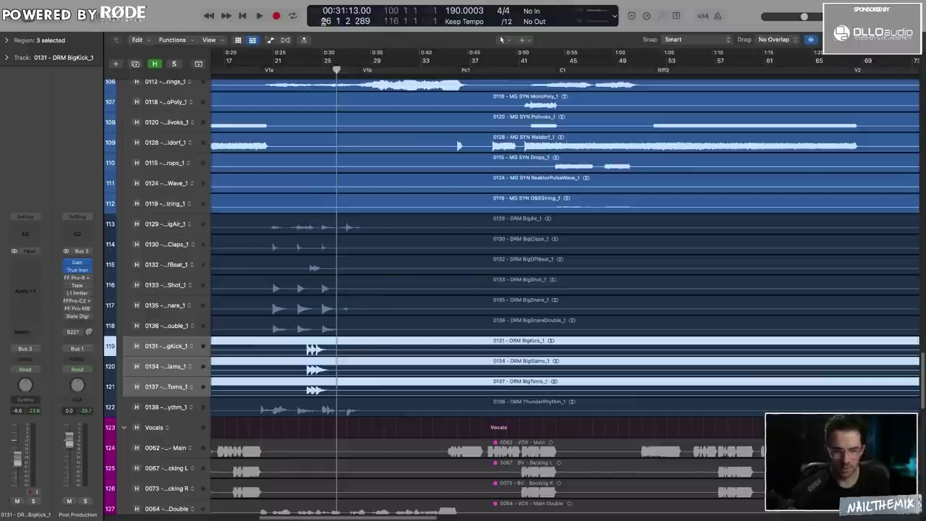
Play the mix from shortly before bar 20 to bar 26 to check the big drum levels
{"action": "left_click_drag", "start_coordinate": [258, 70], "coordinate": [250, 71]}
{"action": "key", "text": "space"}
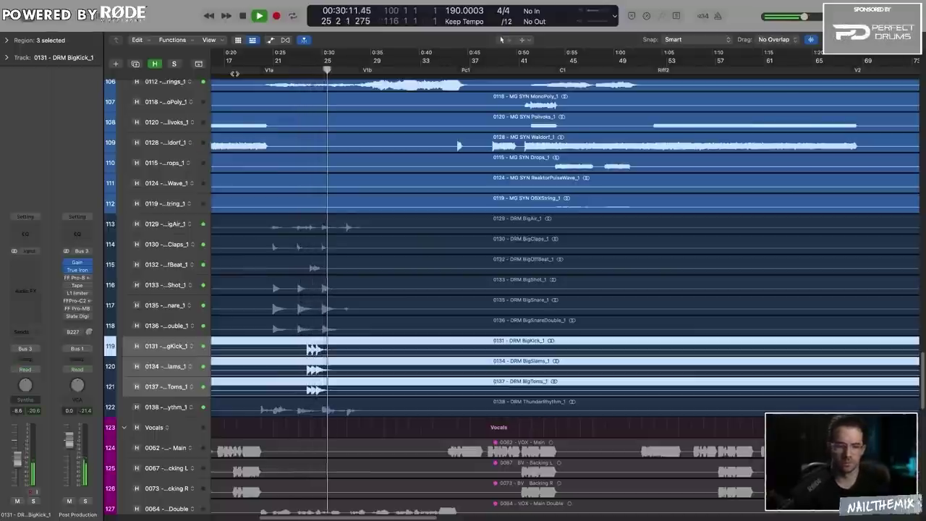
{"action": "key", "text": "space"}
Solo the ThunderRhythm track and move the playhead to bar 20
{"action": "left_click", "coordinate": [181, 403]}
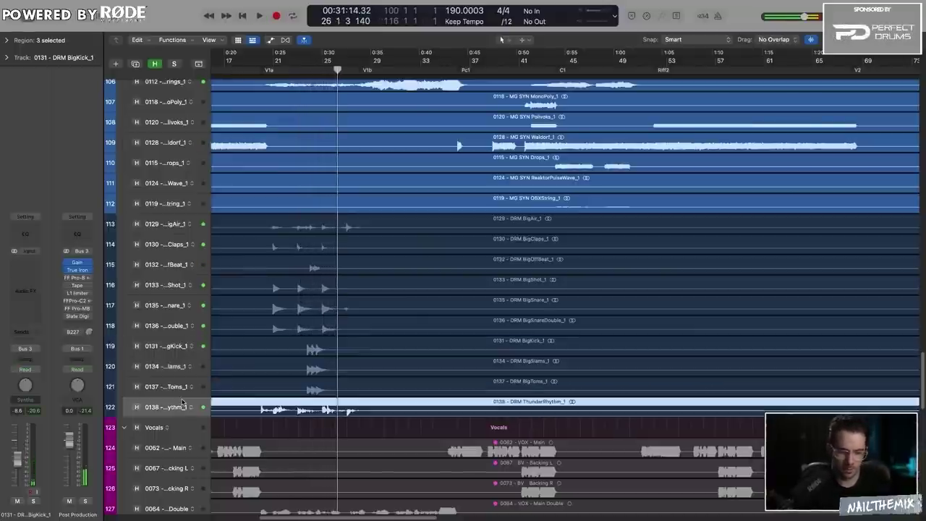
{"action": "key", "text": "ctrl+s"}
{"action": "left_click_drag", "start_coordinate": [272, 70], "coordinate": [261, 69]}
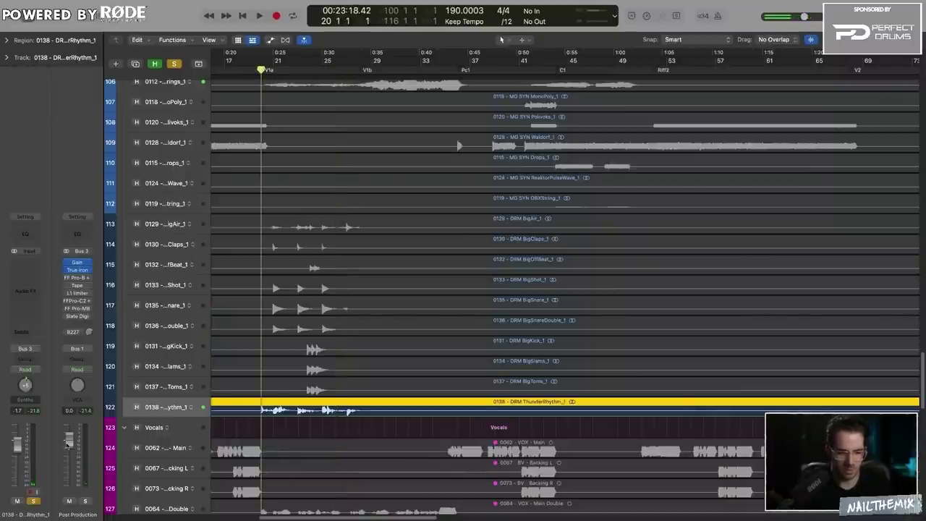
{"action": "left_click", "coordinate": [30, 260]}
{"action": "mouse_move", "coordinate": [56, 443]}
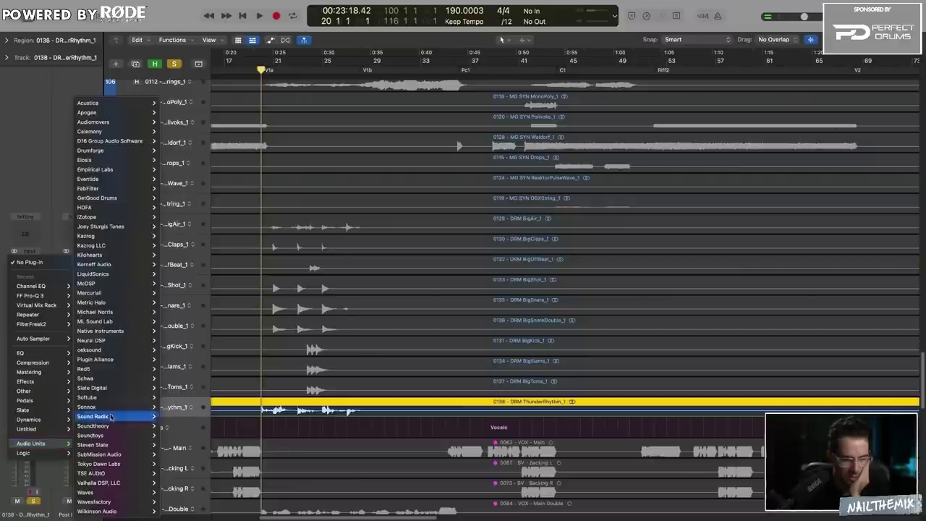
{"action": "mouse_move", "coordinate": [142, 162]}
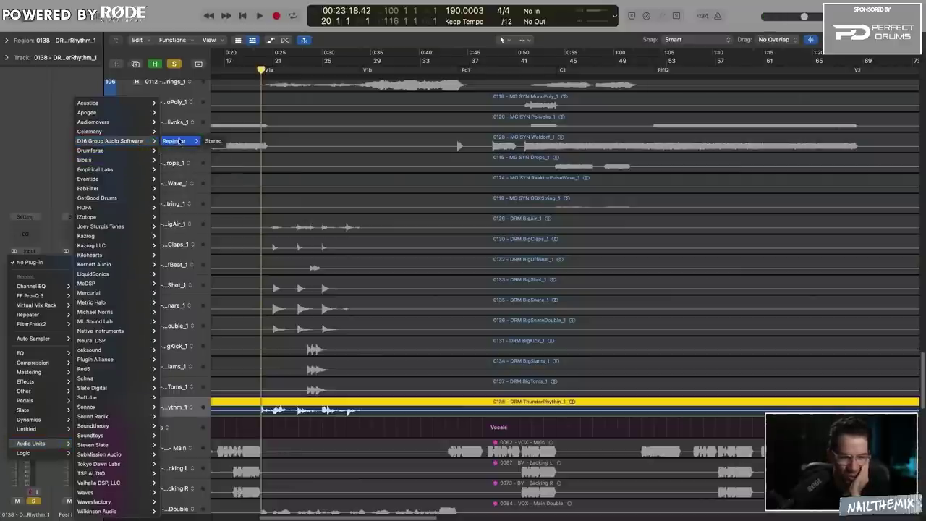
{"action": "left_click", "coordinate": [164, 152]}
Insert the LiquidSonics Lustrous Plates reverb on the ThunderRhythm track
{"action": "left_click", "coordinate": [19, 254]}
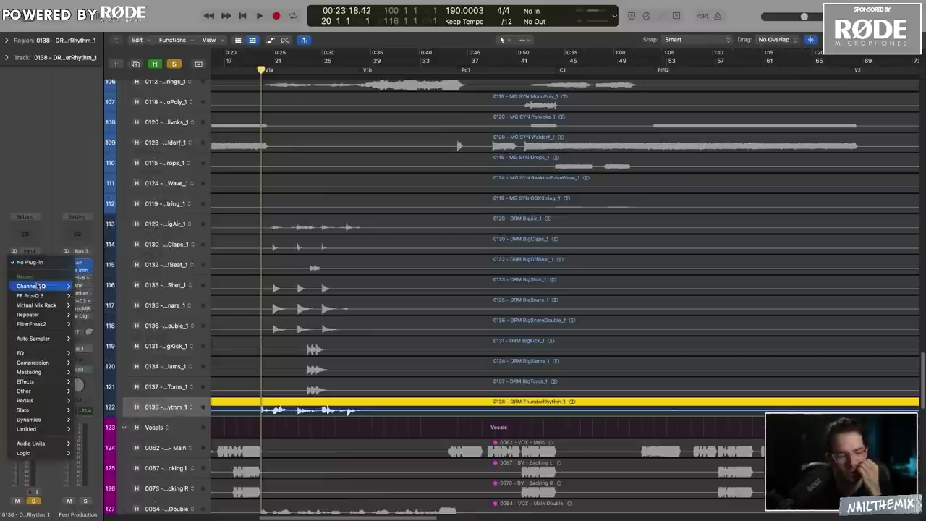
{"action": "mouse_move", "coordinate": [45, 441]}
{"action": "mouse_move", "coordinate": [122, 273]}
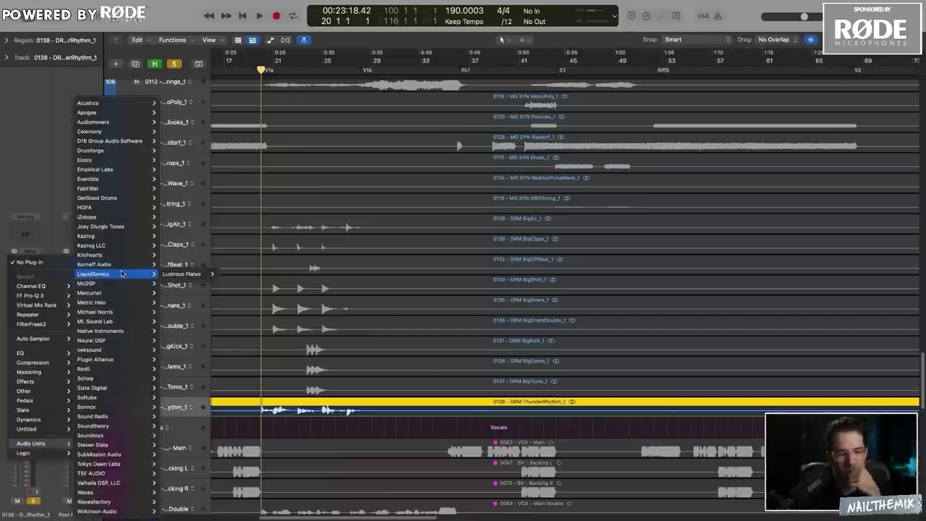
{"action": "left_click", "coordinate": [224, 274]}
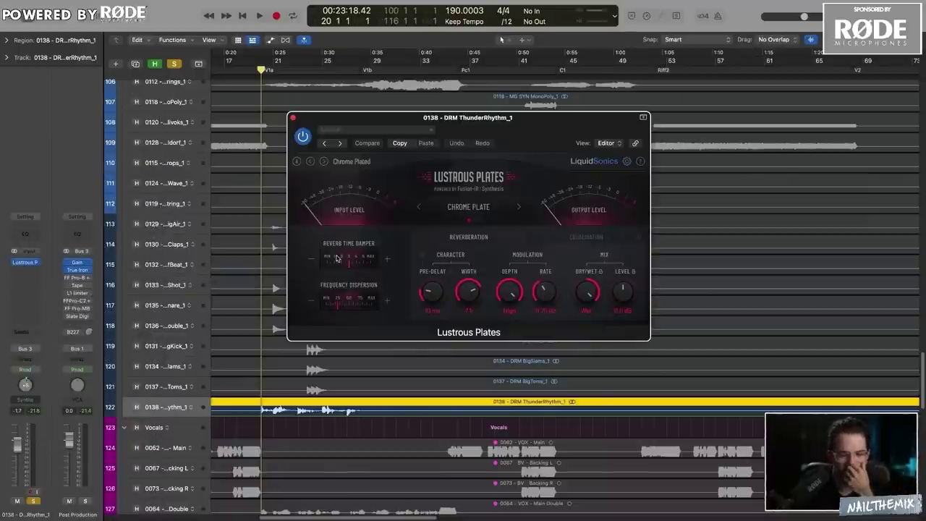
Load the Grand Orchestration preset from the Strings factory presets in Lustrous Plates
{"action": "left_click_drag", "start_coordinate": [514, 119], "coordinate": [566, 118]}
{"action": "left_click", "coordinate": [402, 162]}
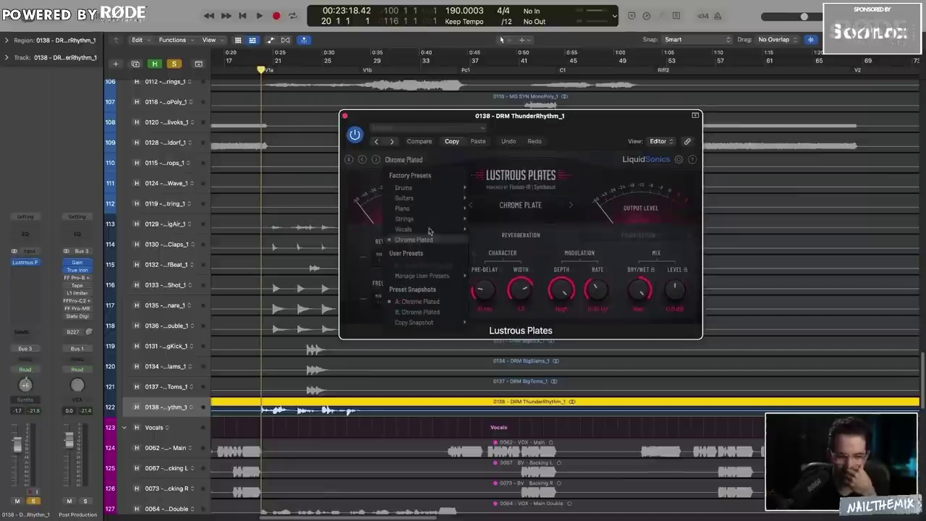
{"action": "mouse_move", "coordinate": [444, 216]}
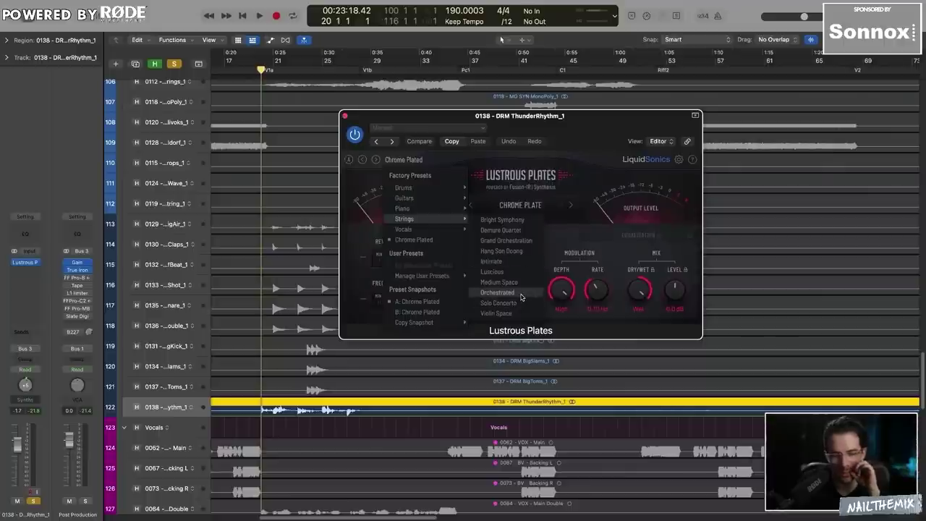
{"action": "left_click", "coordinate": [534, 241]}
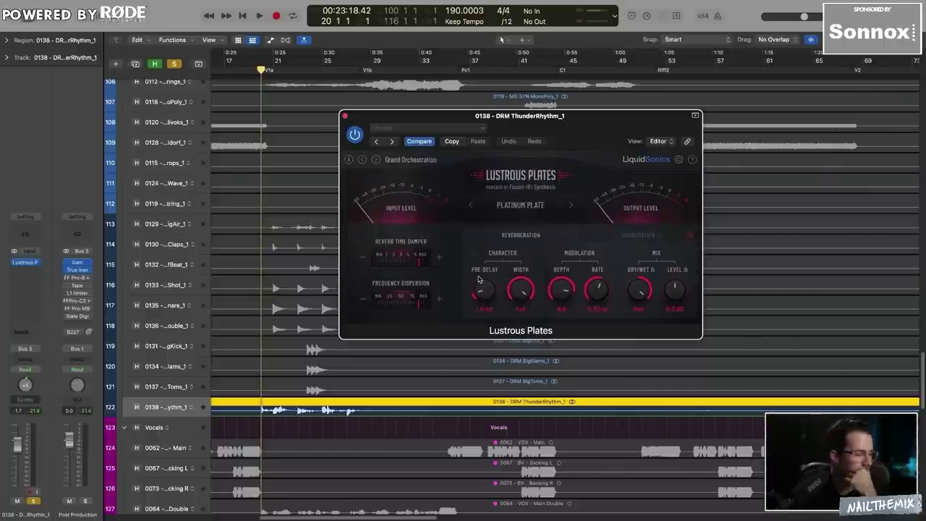
{"action": "left_click_drag", "start_coordinate": [426, 118], "coordinate": [463, 110]}
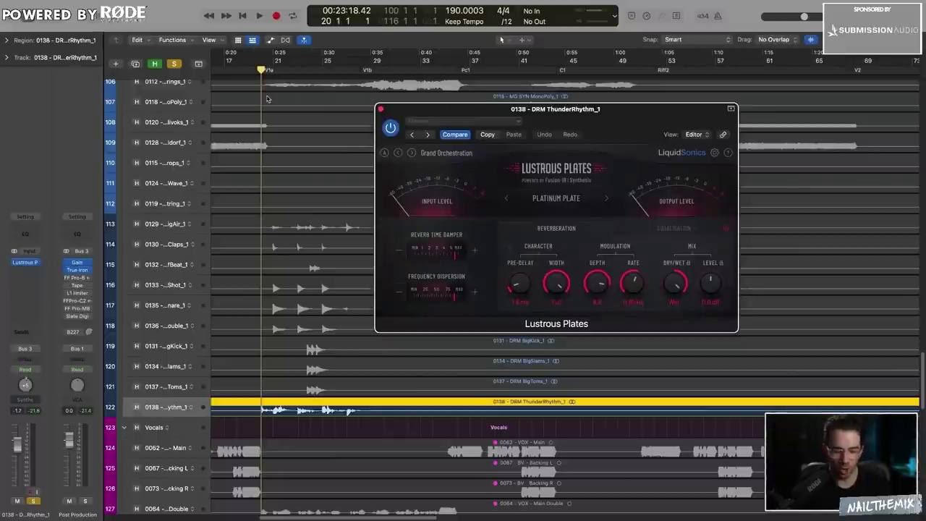
Play from just before bar 20, adjusting the reverb's dry/wet mix towards dry and raising ThunderRhythm's fader to 1.4 dB
{"action": "left_click_drag", "start_coordinate": [261, 70], "coordinate": [258, 71]}
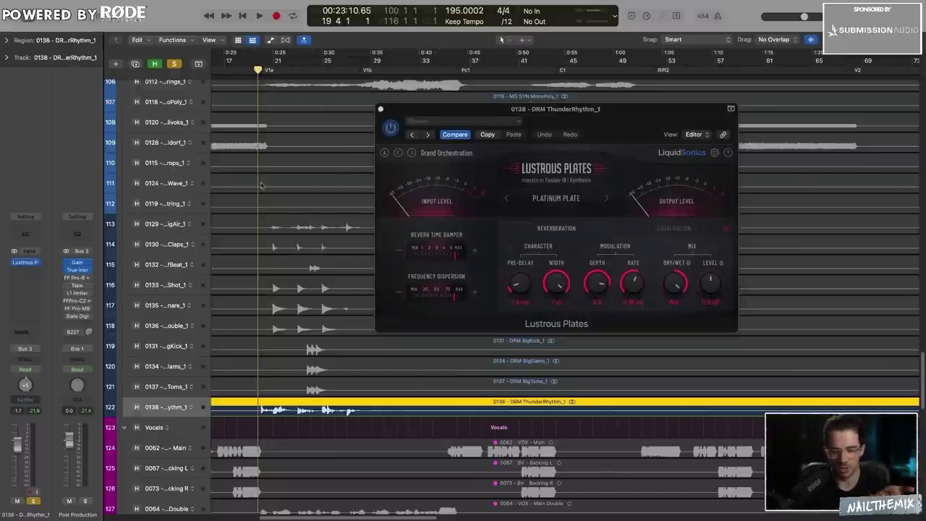
{"action": "left_click_drag", "start_coordinate": [677, 285], "coordinate": [677, 283]}
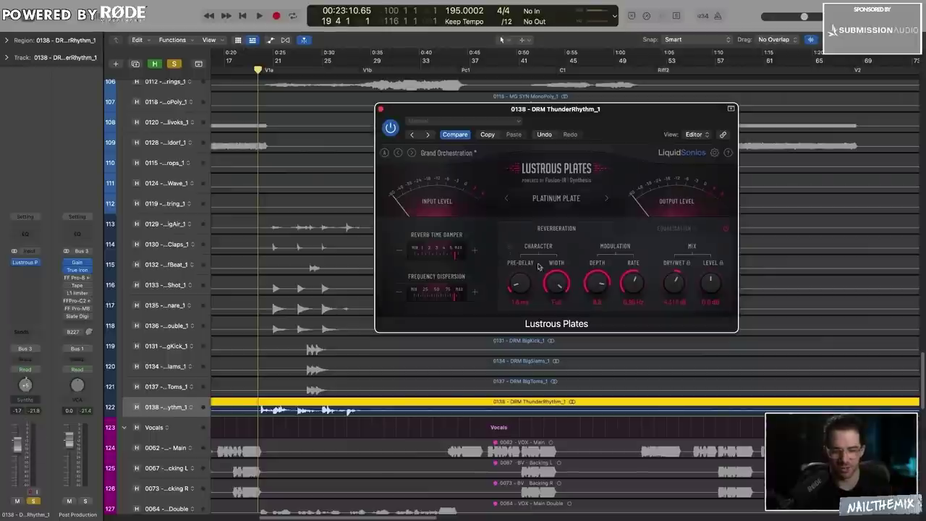
{"action": "key", "text": "space"}
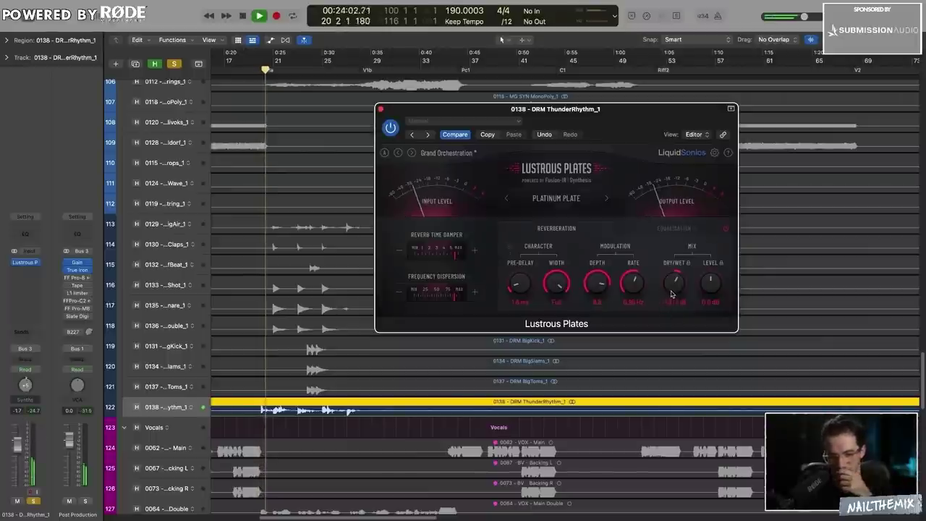
{"action": "left_click_drag", "start_coordinate": [17, 443], "coordinate": [17, 436]}
{"action": "left_click_drag", "start_coordinate": [672, 287], "coordinate": [672, 278]}
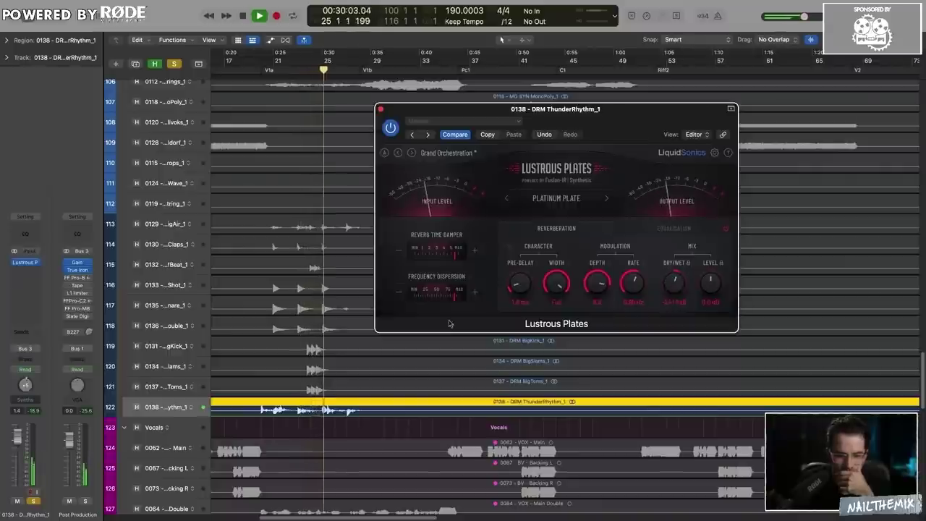
Close the reverb's window and unsolo ThunderRhythm to hear it in the full mix
{"action": "left_click", "coordinate": [381, 109]}
{"action": "key", "text": "super+a"}
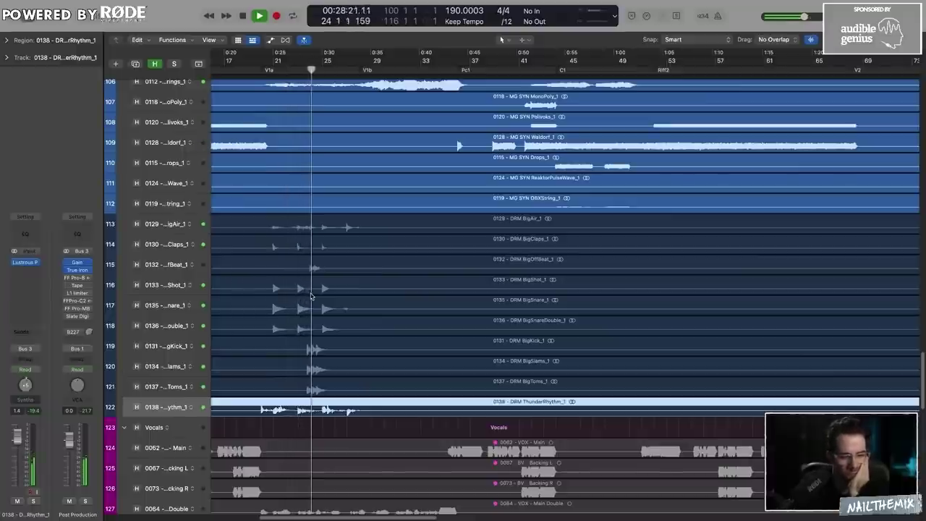
{"action": "scroll", "coordinate": [413, 330], "scroll_direction": "down", "scroll_amount": 5}
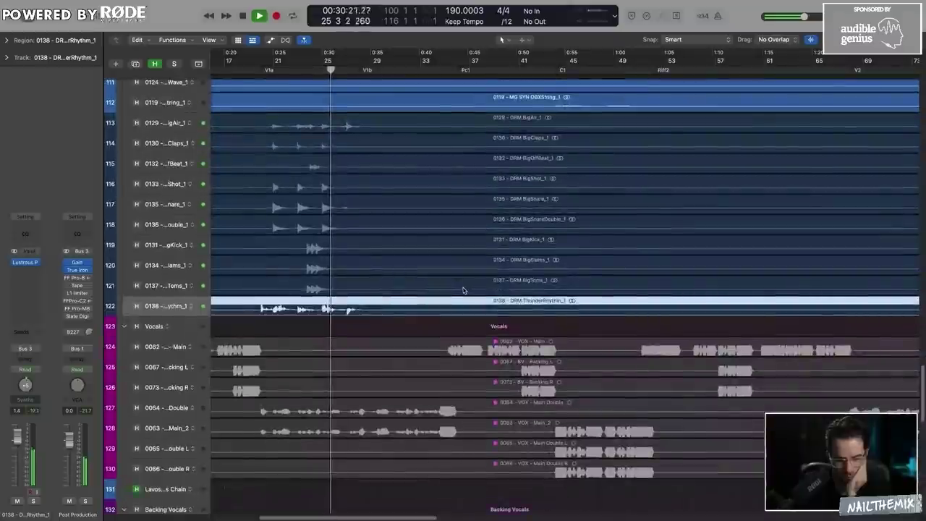
{"action": "scroll", "coordinate": [413, 326], "scroll_direction": "up", "scroll_amount": 20}
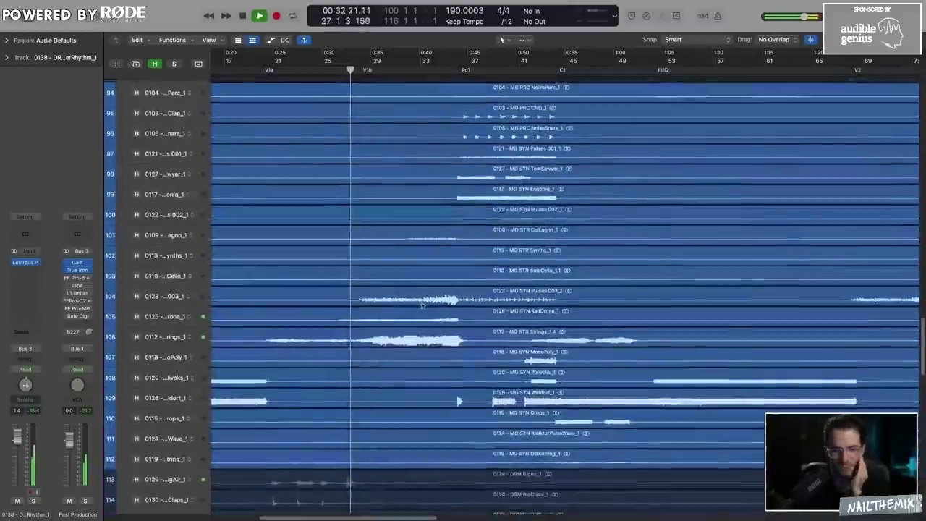
Select the five tracks from SwellChords to StringNote and raise their faders together to -6.0 dB
{"action": "key", "text": "z"}
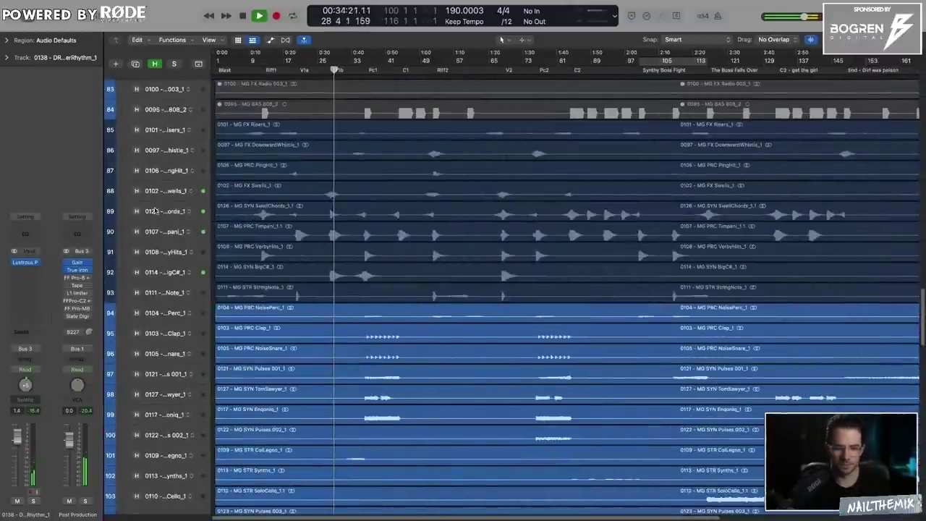
{"action": "left_click", "coordinate": [173, 211]}
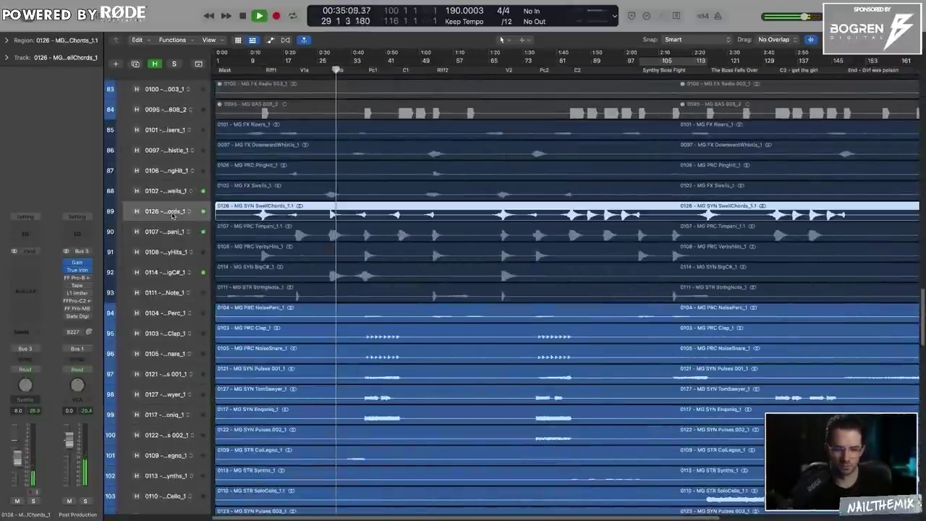
{"action": "left_click", "coordinate": [175, 293]}
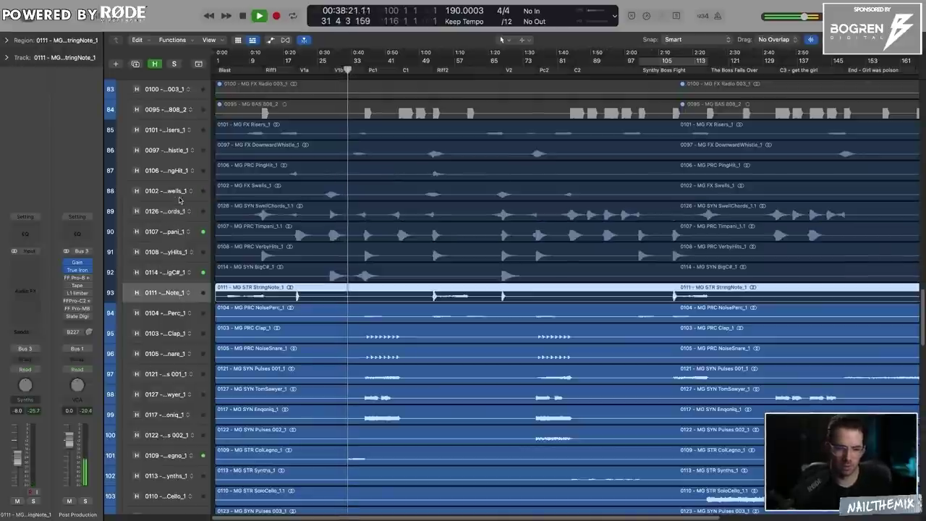
{"action": "left_click", "coordinate": [176, 210], "text": "shift"}
{"action": "key", "text": "x"}
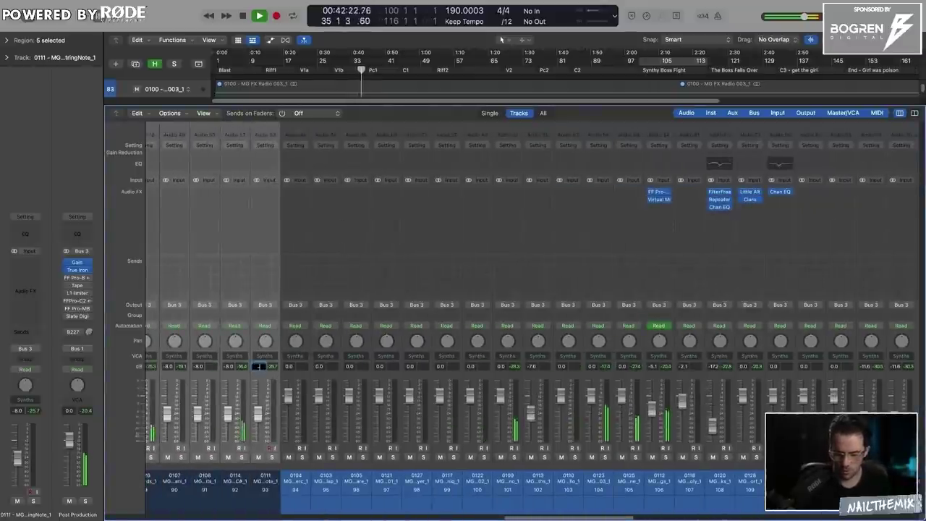
{"action": "key", "text": "x"}
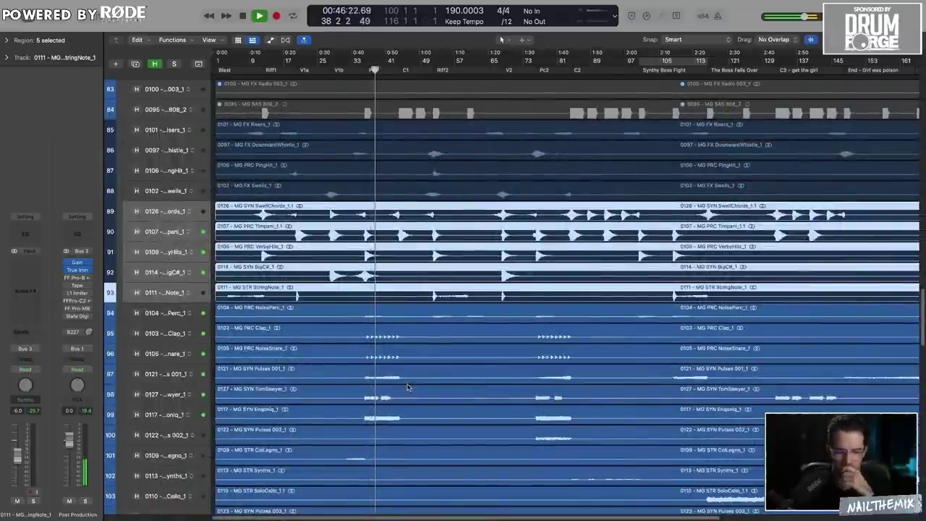
Play the Pulses 001 synth track in solo from around bar 35 and unsolo it
{"action": "scroll", "coordinate": [169, 290], "scroll_direction": "down", "scroll_amount": 5}
{"action": "left_click", "coordinate": [169, 289]}
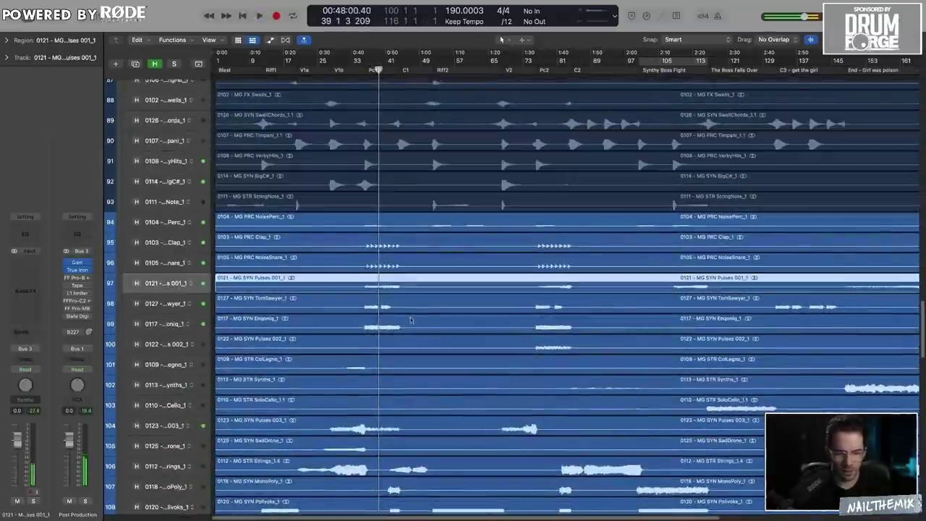
{"action": "key", "text": "super+Right"}
{"action": "key", "text": "super+Right"}
{"action": "key", "text": "super+Down"}
{"action": "key", "text": "super+Down"}
{"action": "key", "text": "super+Down"}
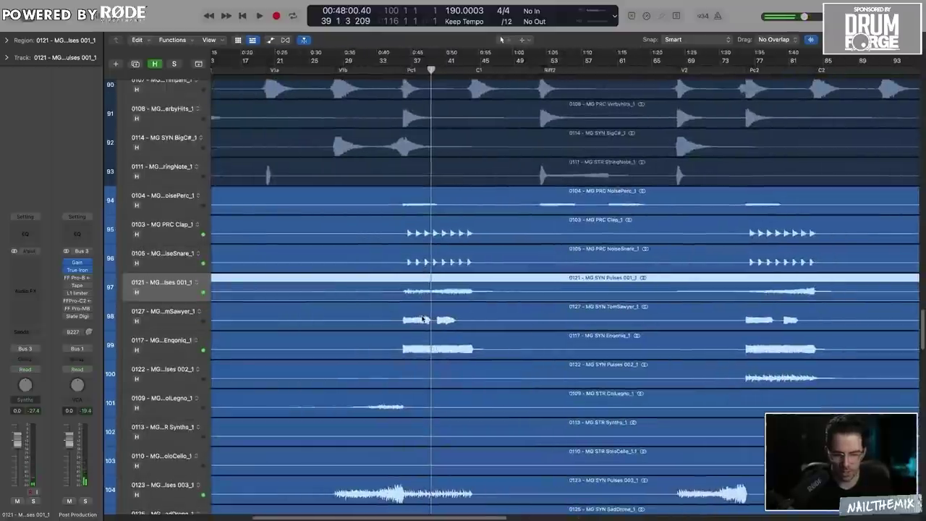
{"action": "key", "text": "ctrl+s"}
{"action": "key", "text": "space"}
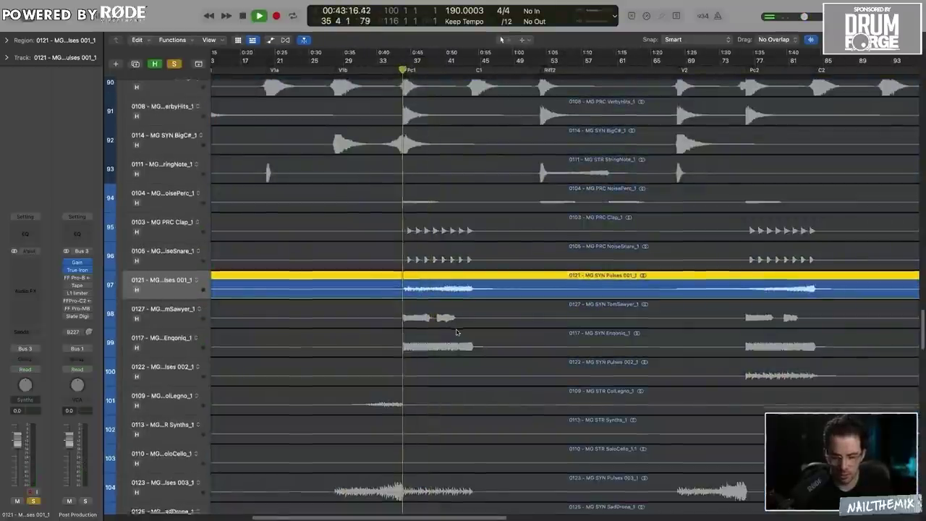
{"action": "scroll", "coordinate": [496, 243], "scroll_direction": "down", "scroll_amount": 9}
{"action": "scroll", "coordinate": [497, 243], "scroll_direction": "up", "scroll_amount": 1}
{"action": "key", "text": "ctrl+s"}
{"action": "key", "text": "space"}
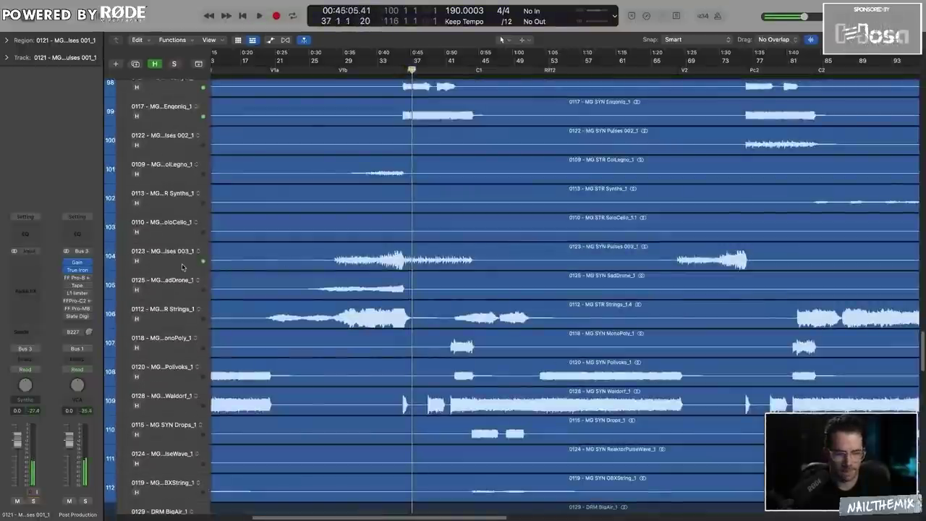
Play the Pulses 003 synth track in solo, raise its fader to 1.0 dB and unsolo it
{"action": "left_click", "coordinate": [182, 266]}
{"action": "key", "text": "ctrl+s"}
{"action": "key", "text": "space"}
{"action": "key", "text": "space"}
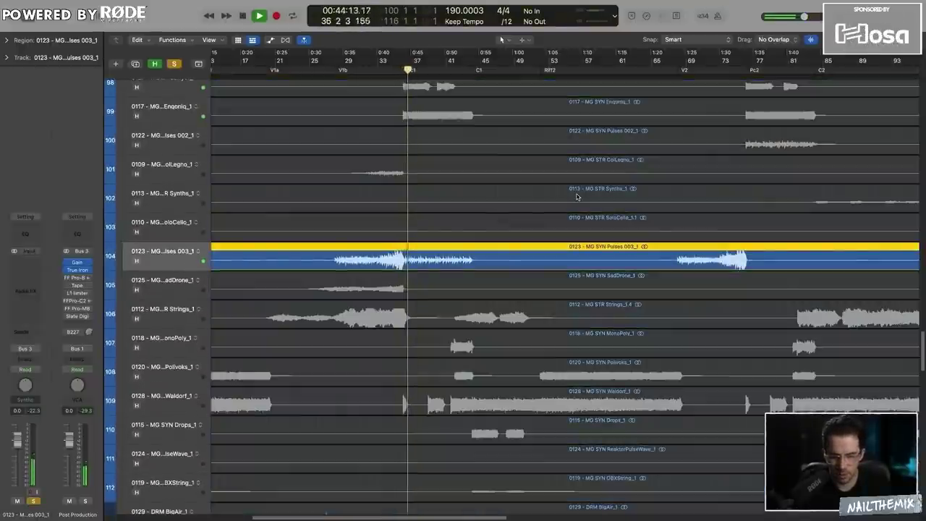
{"action": "scroll", "coordinate": [577, 196], "scroll_direction": "down", "scroll_amount": 9}
{"action": "scroll", "coordinate": [572, 238], "scroll_direction": "up", "scroll_amount": 18}
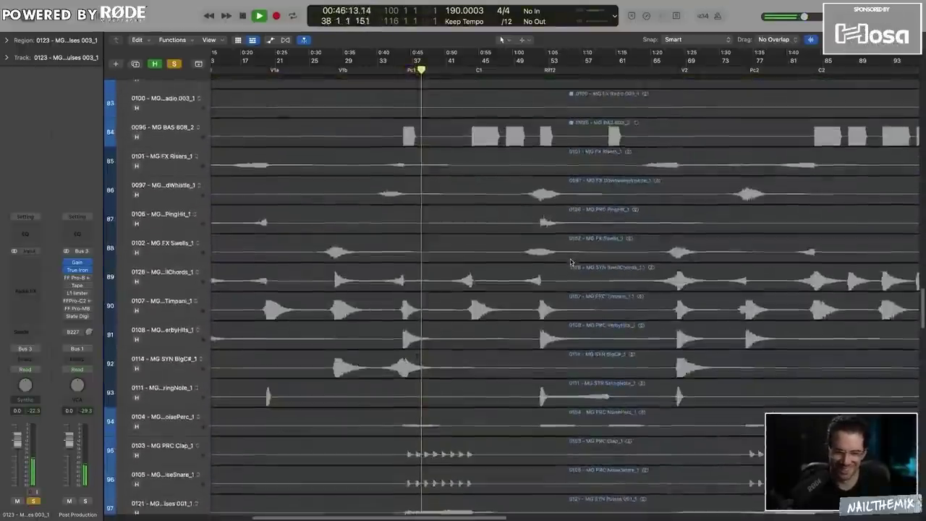
{"action": "scroll", "coordinate": [569, 264], "scroll_direction": "down", "scroll_amount": 2}
{"action": "scroll", "coordinate": [569, 265], "scroll_direction": "down", "scroll_amount": 5}
{"action": "key", "text": "space"}
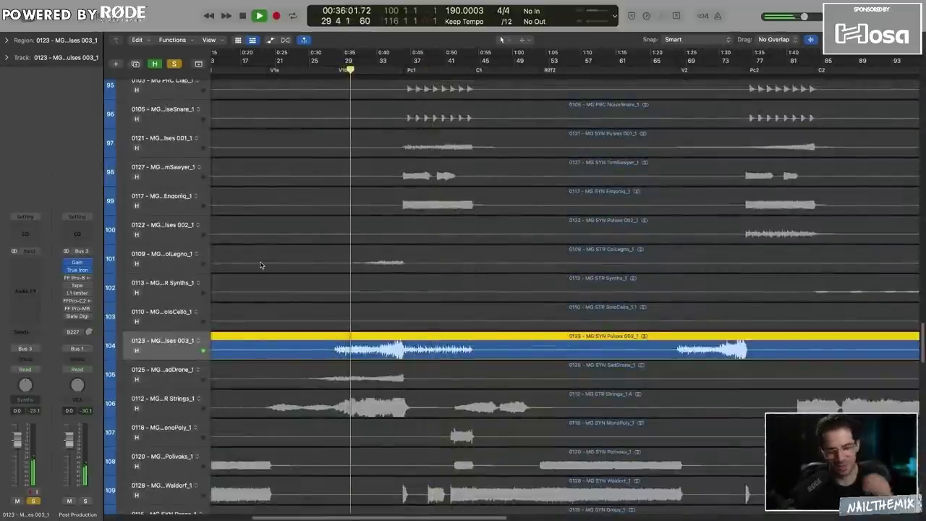
{"action": "key", "text": "super+a"}
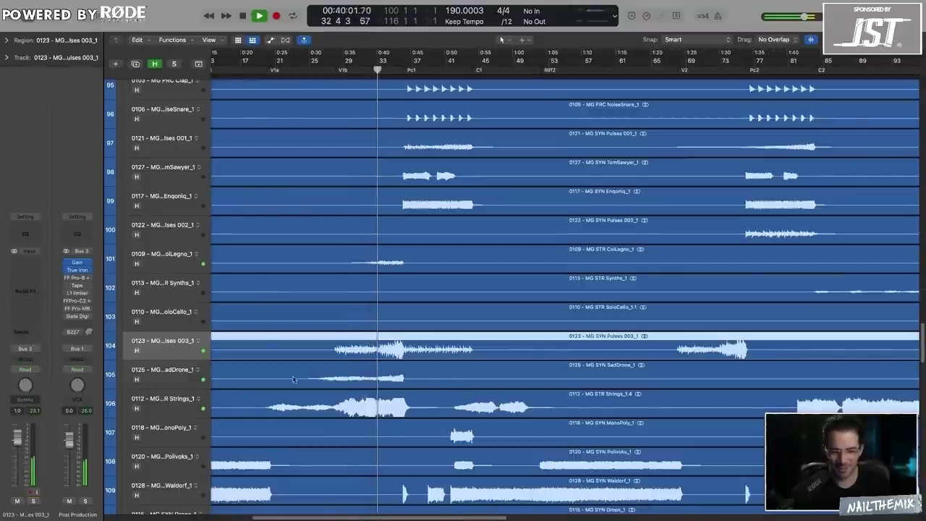
Play the full mix into the first pre-chorus while looking over the synth, percussion and effects tracks
{"action": "key", "text": "z"}
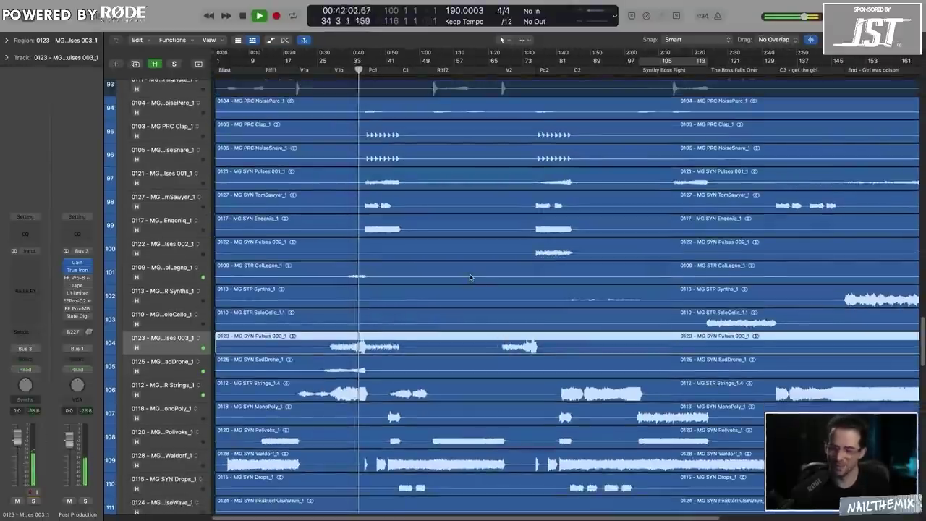
{"action": "scroll", "coordinate": [470, 282], "scroll_direction": "up", "scroll_amount": 6}
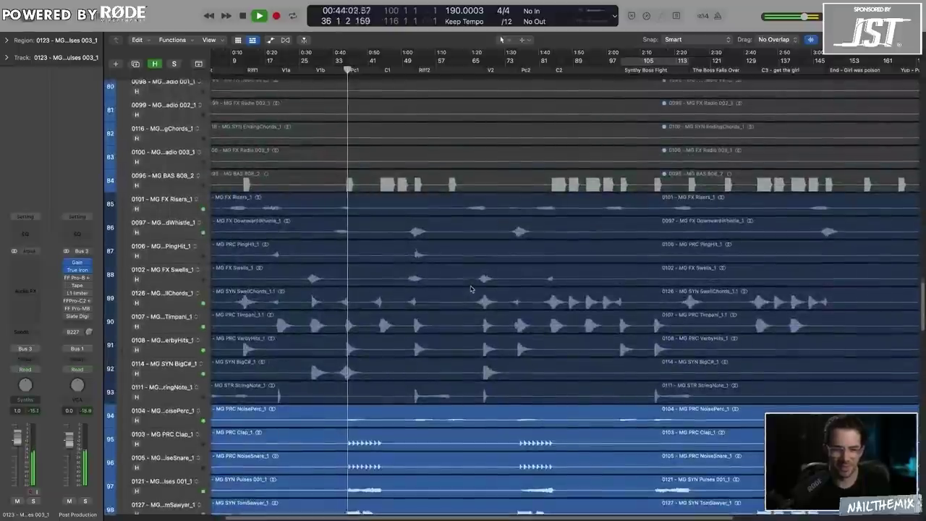
{"action": "scroll", "coordinate": [470, 288], "scroll_direction": "up", "scroll_amount": 3}
{"action": "key", "text": "super+Left"}
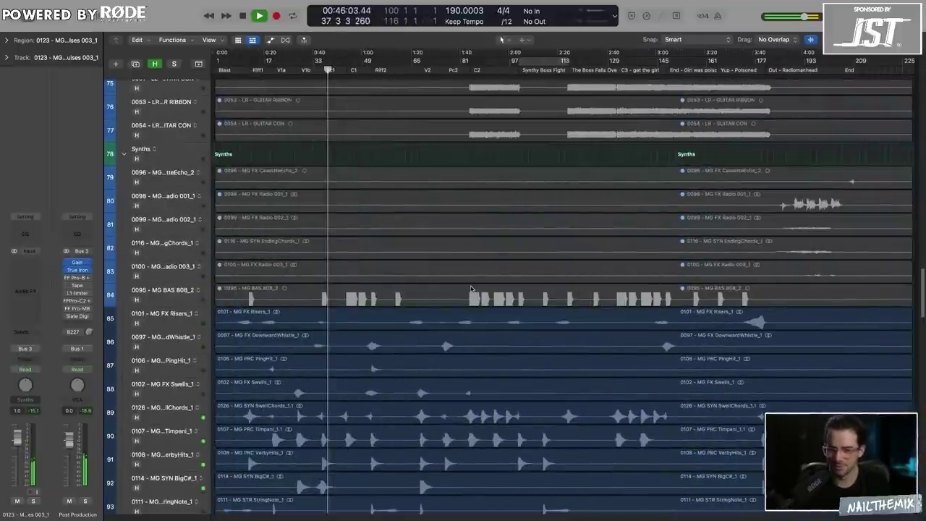
{"action": "scroll", "coordinate": [476, 282], "scroll_direction": "down", "scroll_amount": 6}
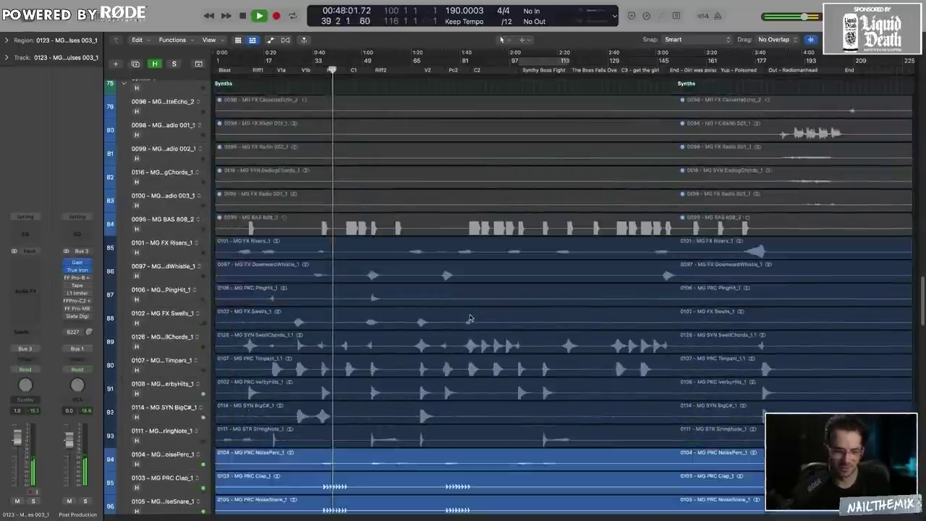
Stop playback, solo the Synths track stack and set the cycle range from bar 36 to bar 44 over the first pre-chorus
{"action": "scroll", "coordinate": [477, 367], "scroll_direction": "down", "scroll_amount": 5}
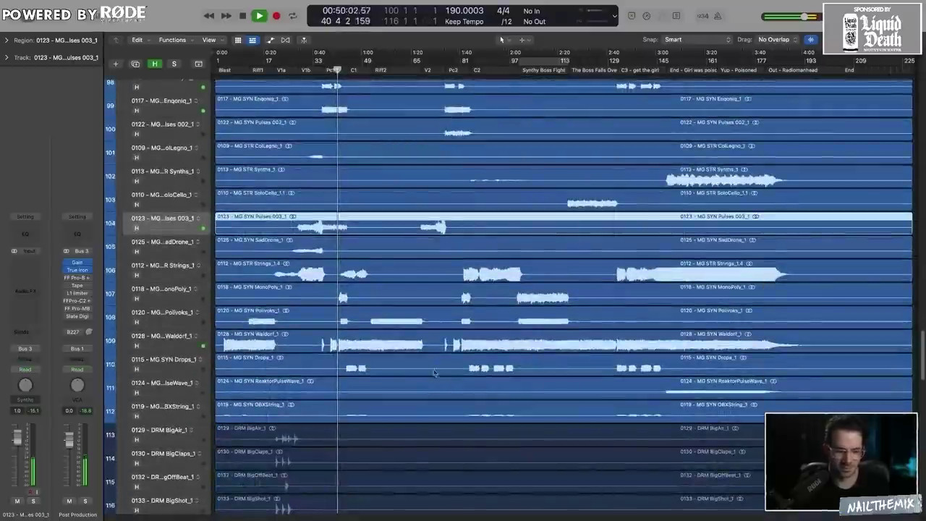
{"action": "scroll", "coordinate": [430, 368], "scroll_direction": "up", "scroll_amount": 6}
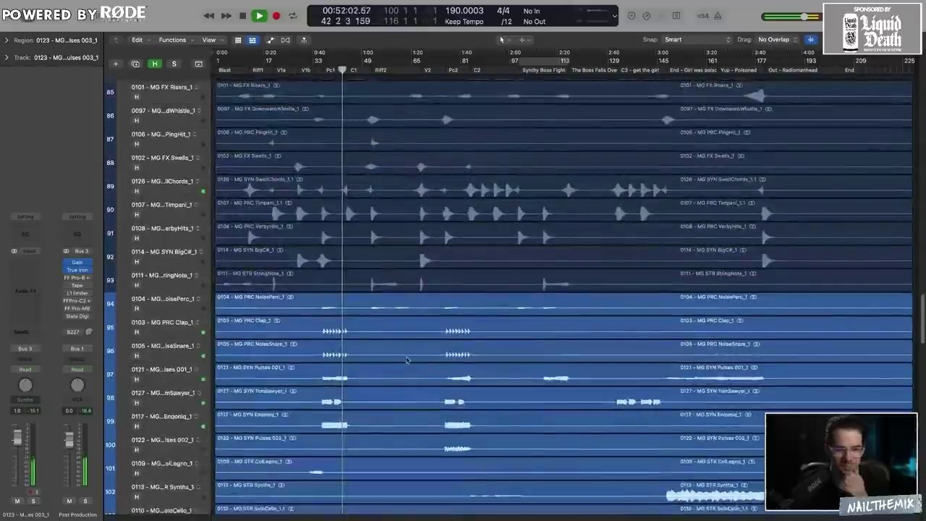
{"action": "scroll", "coordinate": [236, 266], "scroll_direction": "up", "scroll_amount": 5}
{"action": "left_click", "coordinate": [174, 181]}
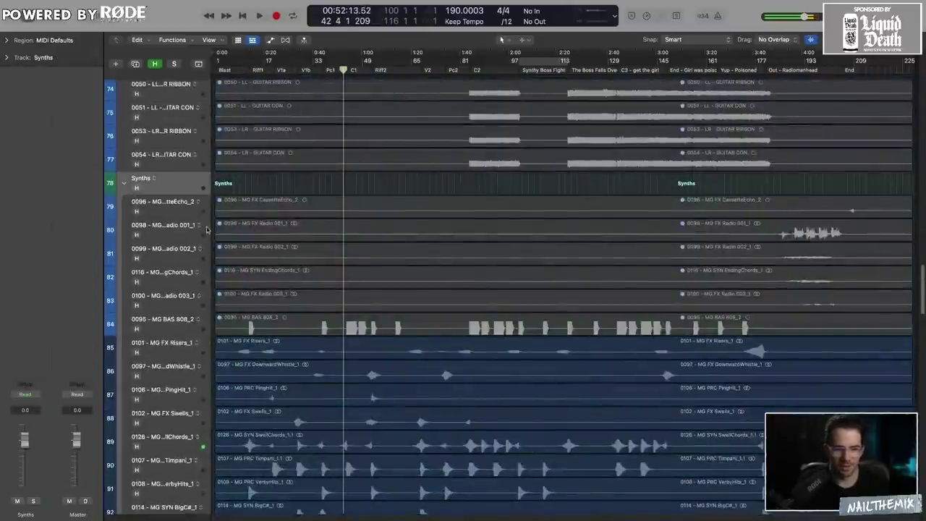
{"action": "scroll", "coordinate": [345, 131], "scroll_direction": "down", "scroll_amount": 5}
{"action": "scroll", "coordinate": [342, 108], "scroll_direction": "up", "scroll_amount": 5}
{"action": "scroll", "coordinate": [339, 87], "scroll_direction": "down", "scroll_amount": 7}
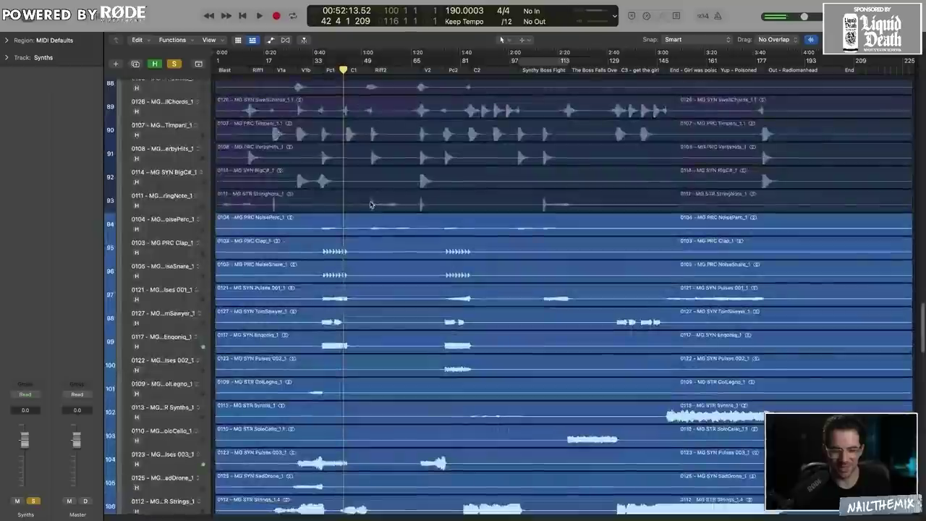
{"action": "left_click_drag", "start_coordinate": [328, 62], "coordinate": [355, 62]}
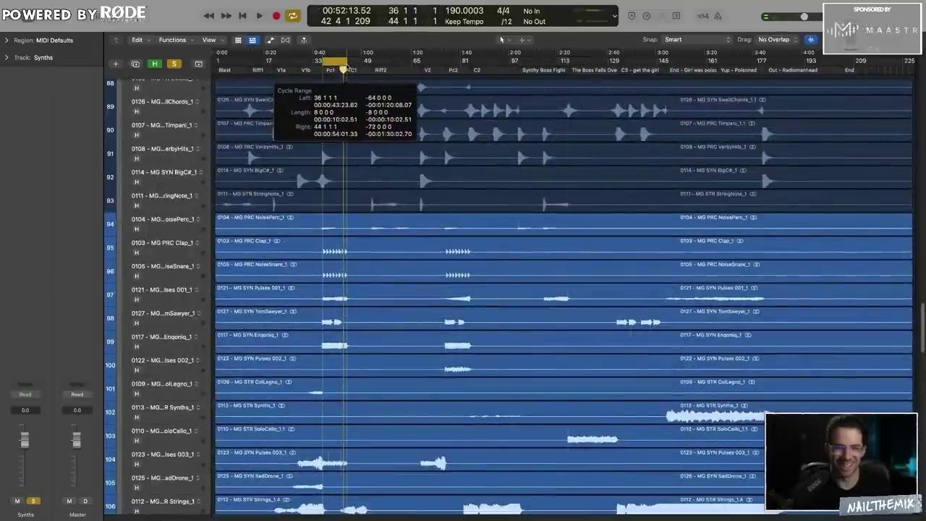
Enable the Tape plug-in on the Post Production bus, view its remote controls and compare it on and off over the looped pre-chorus
{"action": "left_click", "coordinate": [177, 243]}
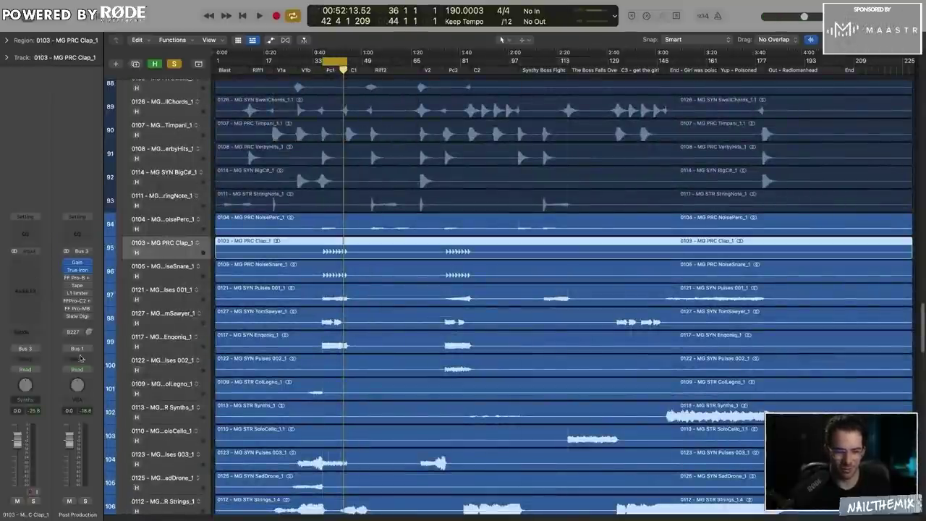
{"action": "left_click", "coordinate": [77, 286]}
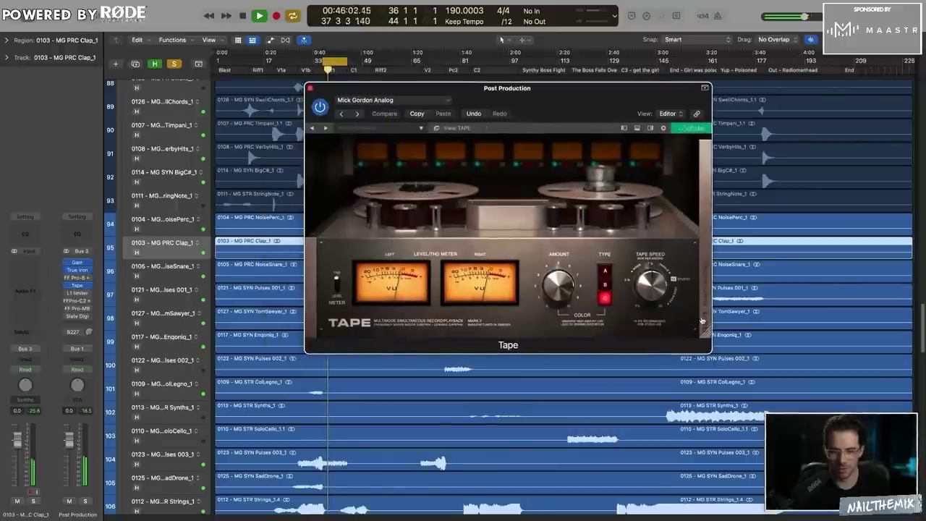
{"action": "left_click", "coordinate": [701, 321]}
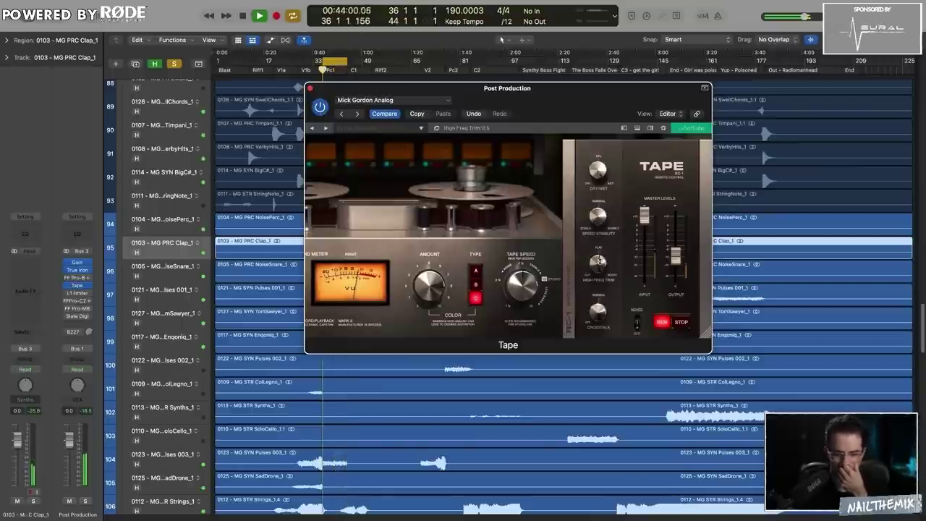
{"action": "left_click", "coordinate": [648, 128]}
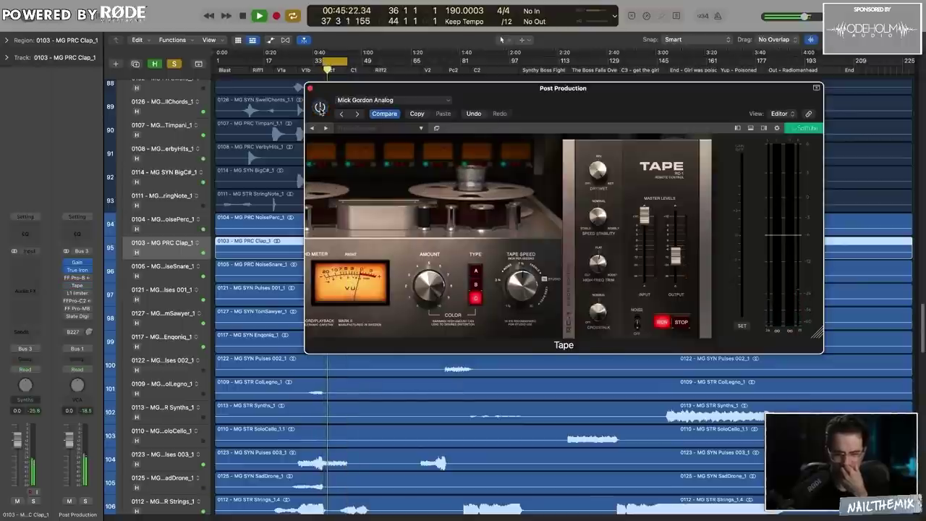
{"action": "left_click", "coordinate": [310, 87]}
{"action": "key", "text": "space"}
Cycle bars 44 to 52 and compare the Post Production Tape plug-in on and off over the first chorus
{"action": "left_click_drag", "start_coordinate": [339, 62], "coordinate": [364, 62]}
{"action": "scroll", "coordinate": [434, 289], "scroll_direction": "down", "scroll_amount": 15}
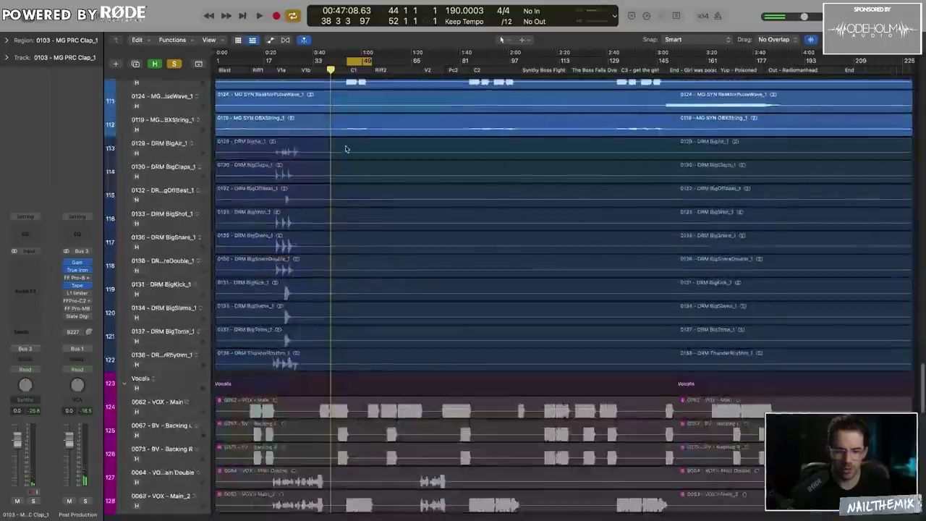
{"action": "key", "text": "space"}
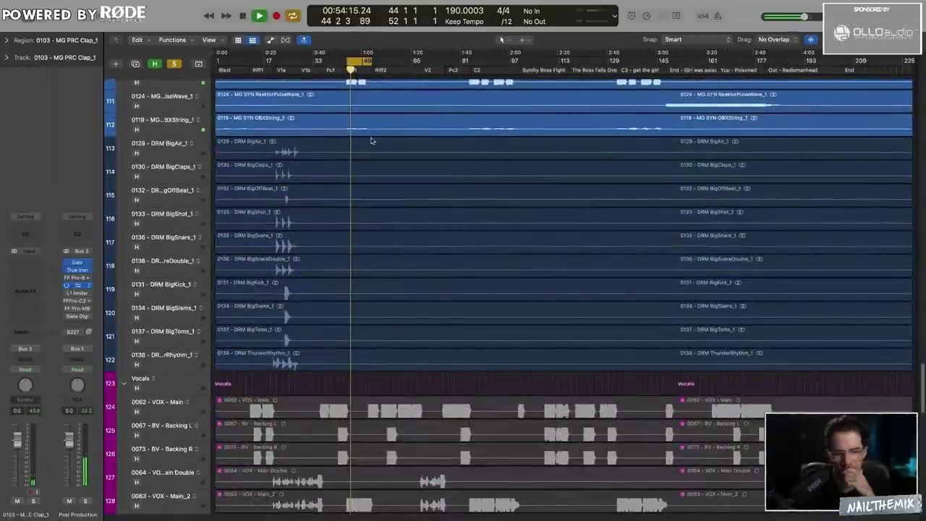
{"action": "key", "text": "v"}
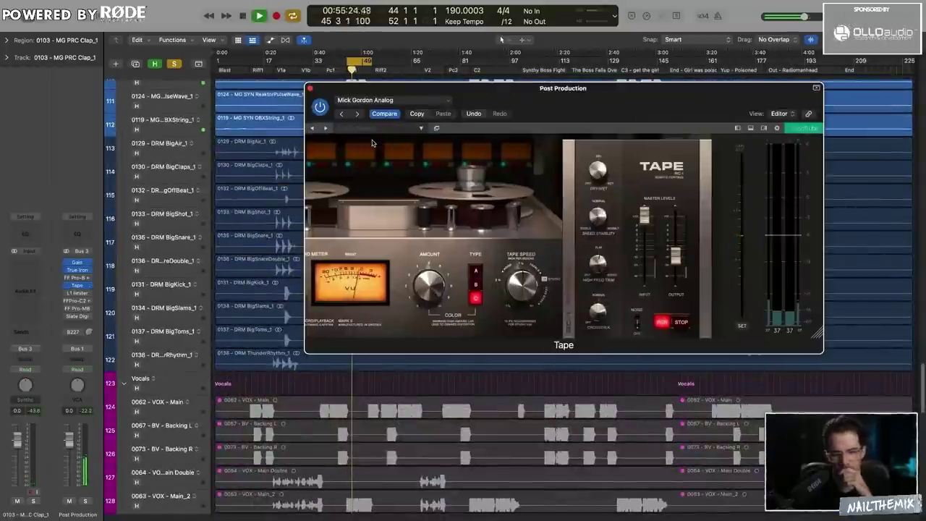
{"action": "left_click", "coordinate": [322, 109]}
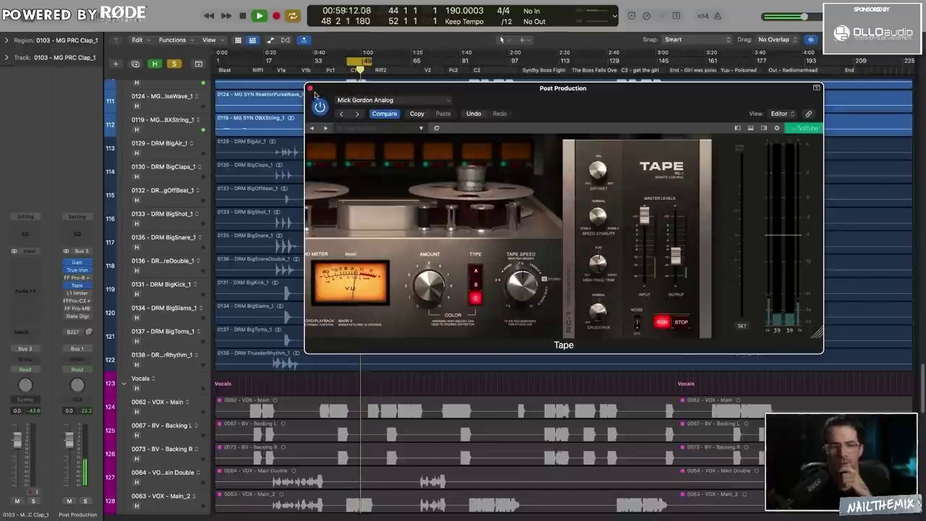
{"action": "left_click", "coordinate": [311, 88]}
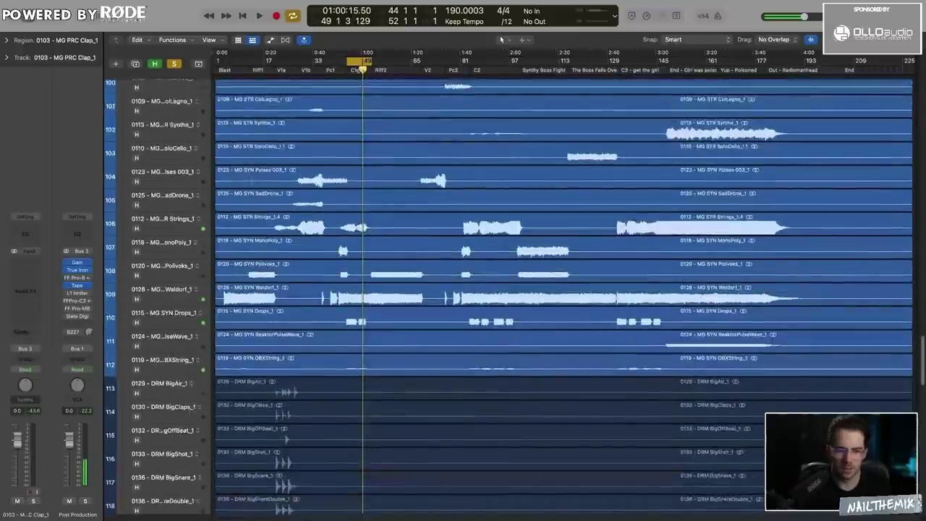
Cycle bars 52 to 68 and compare the Post Production Tape plug-in on and off over the second riff
{"action": "left_click_drag", "start_coordinate": [370, 61], "coordinate": [422, 63]}
{"action": "key", "text": "space"}
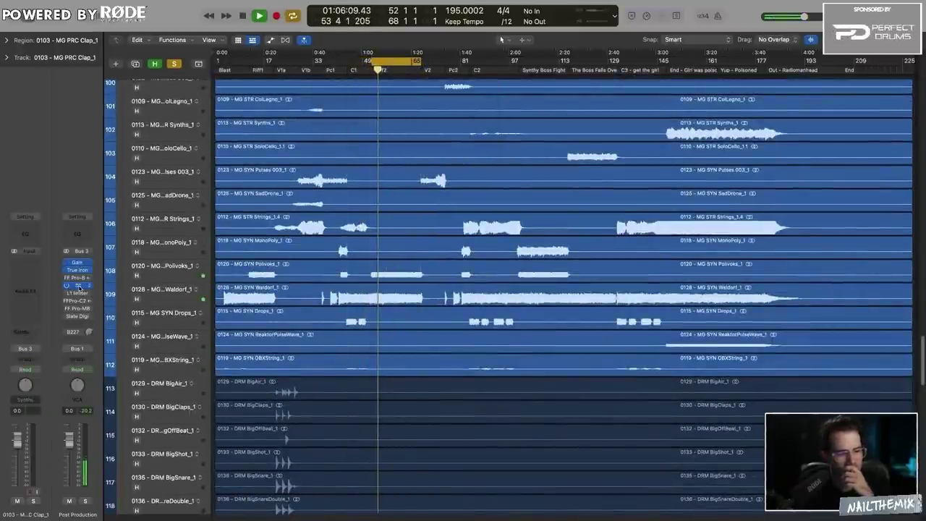
{"action": "left_click", "coordinate": [76, 285]}
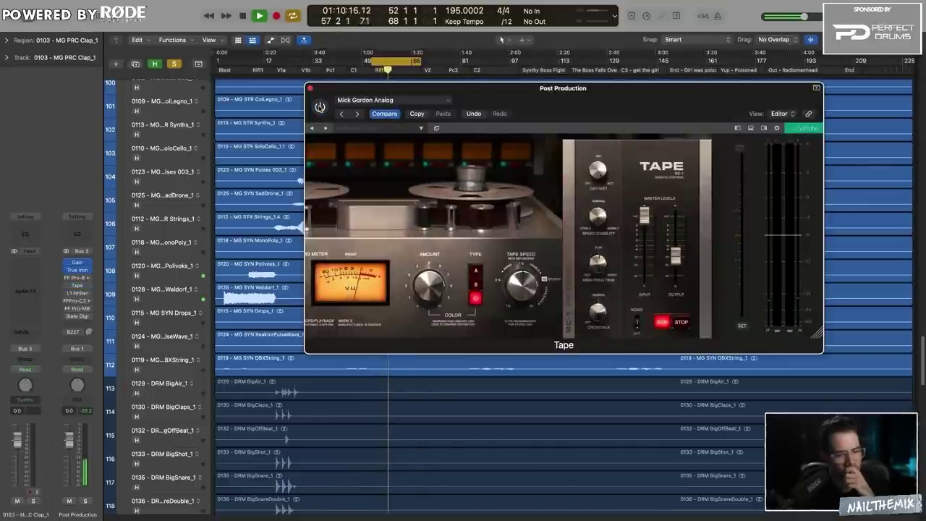
{"action": "key", "text": "space"}
{"action": "left_click", "coordinate": [311, 88]}
Open the FF Pro-C 2 sidechain compressor on the Post Production bus and solo the Kick In track alongside the synths
{"action": "scroll", "coordinate": [417, 379], "scroll_direction": "up", "scroll_amount": 5}
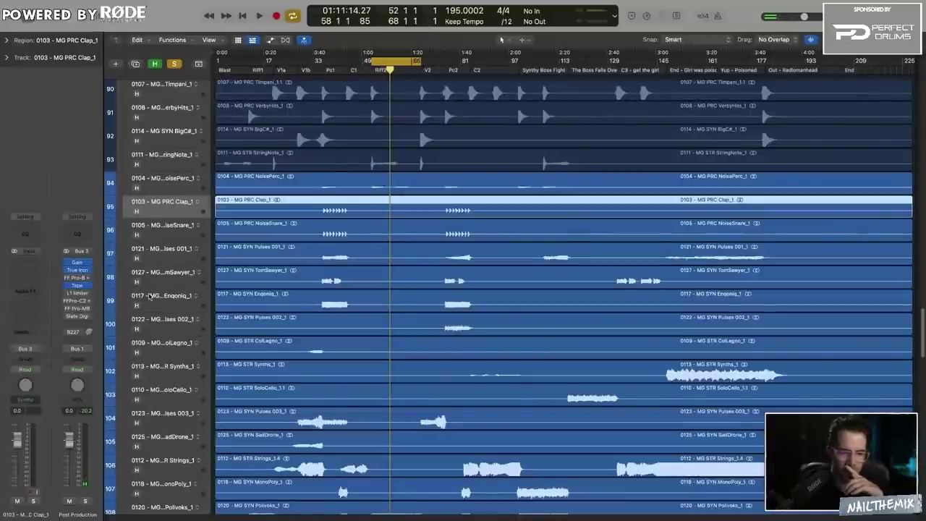
{"action": "scroll", "coordinate": [104, 313], "scroll_direction": "up", "scroll_amount": 1}
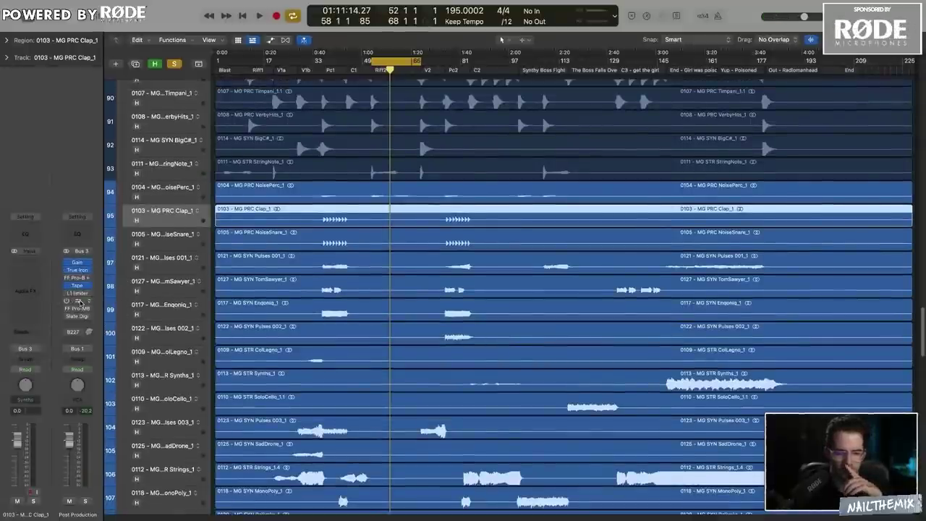
{"action": "left_click", "coordinate": [82, 302]}
{"action": "left_click_drag", "start_coordinate": [342, 97], "coordinate": [476, 93]}
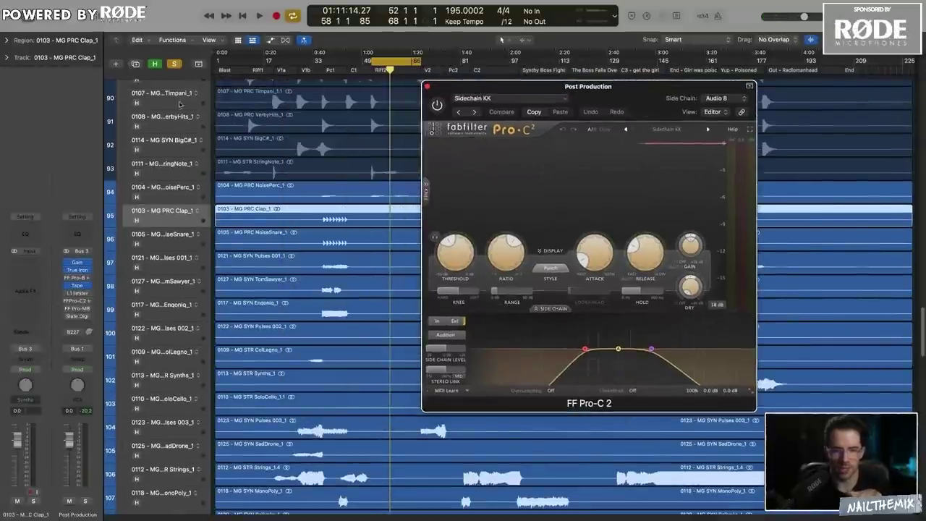
{"action": "scroll", "coordinate": [282, 235], "scroll_direction": "up", "scroll_amount": 15}
{"action": "scroll", "coordinate": [283, 235], "scroll_direction": "up", "scroll_amount": 10}
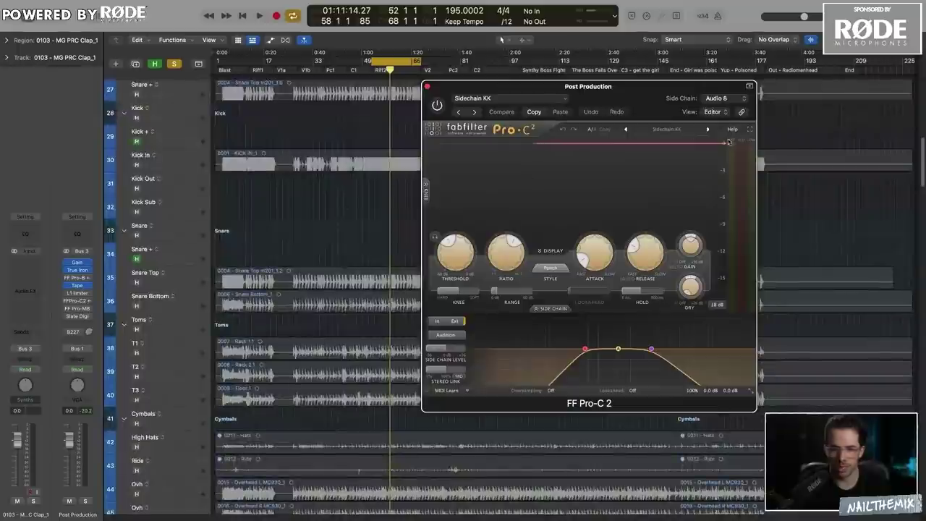
{"action": "left_click", "coordinate": [181, 339]}
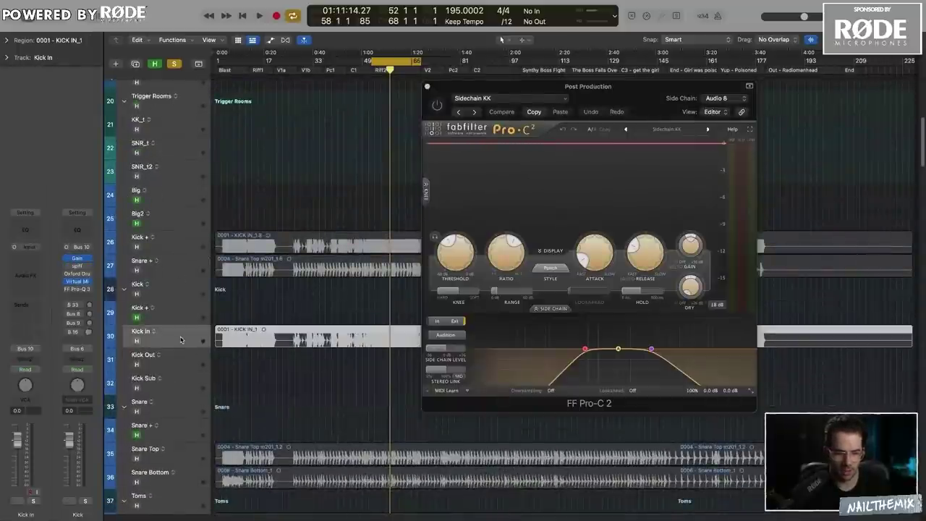
{"action": "key", "text": "s"}
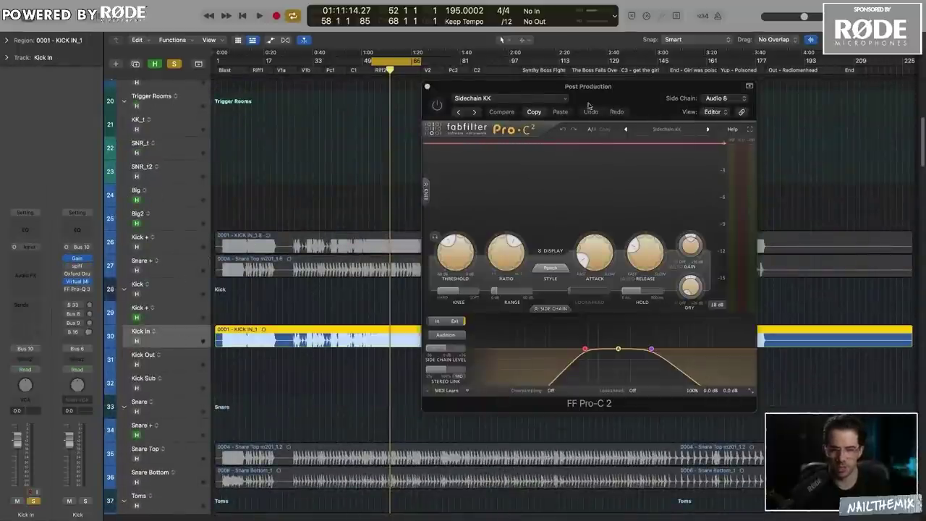
Turn on the Sidechain KK compressor and play the looped second riff to check its gain reduction against the kick
{"action": "left_click", "coordinate": [439, 106]}
{"action": "left_click_drag", "start_coordinate": [643, 102], "coordinate": [661, 102]}
{"action": "key", "text": "space"}
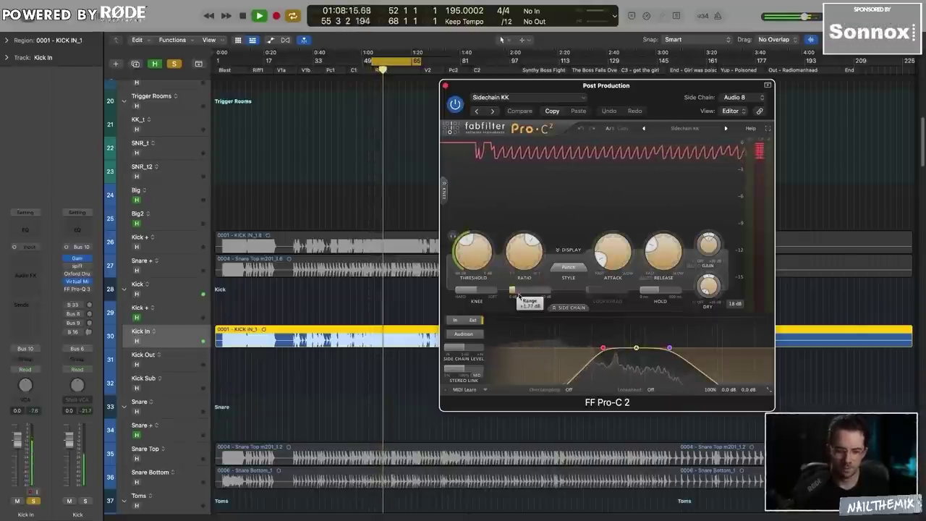
{"action": "key", "text": "space"}
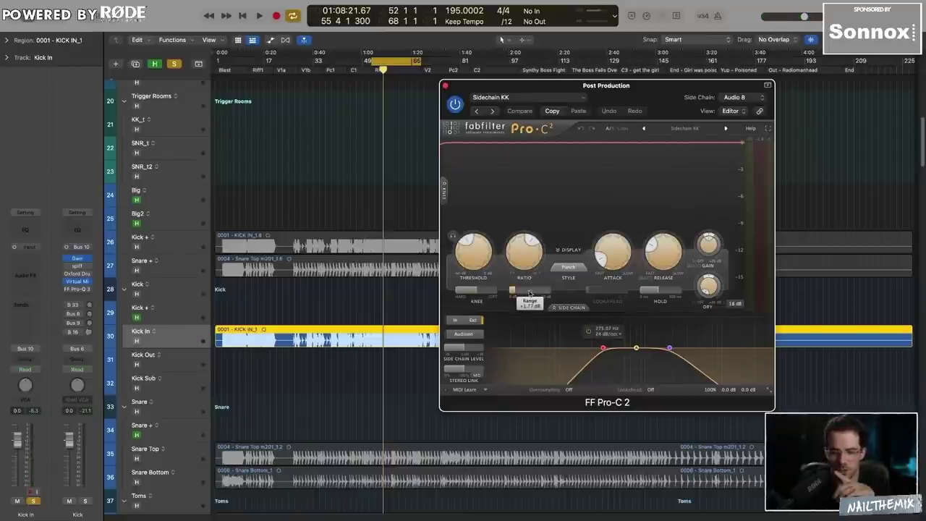
Clear the solos, hide the tracks marked as hidden, switch off the cycle and close the compressor window
{"action": "left_click", "coordinate": [170, 64]}
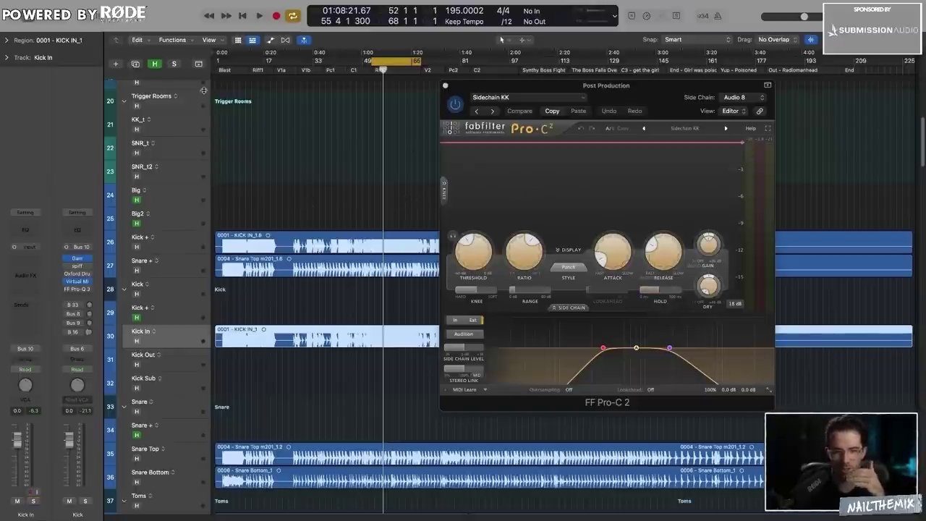
{"action": "left_click", "coordinate": [155, 64]}
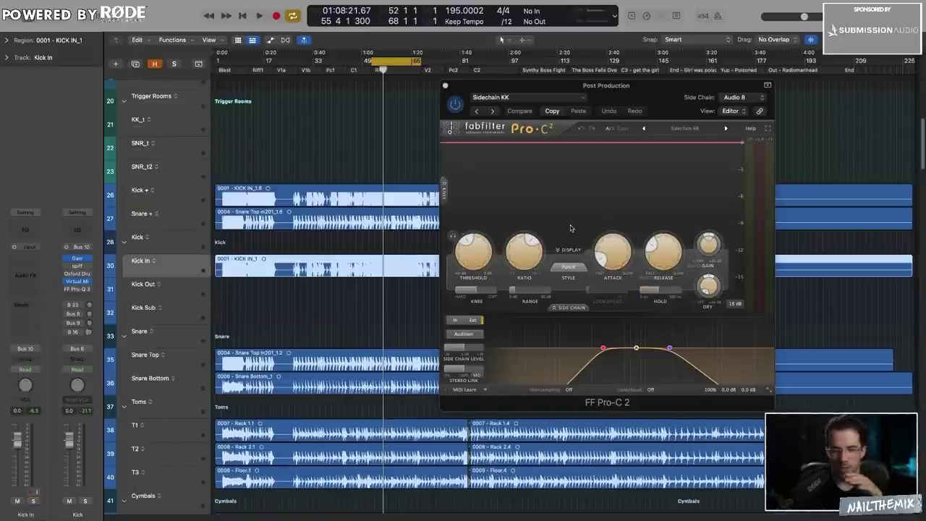
{"action": "left_click", "coordinate": [404, 62]}
{"action": "left_click", "coordinate": [446, 86]}
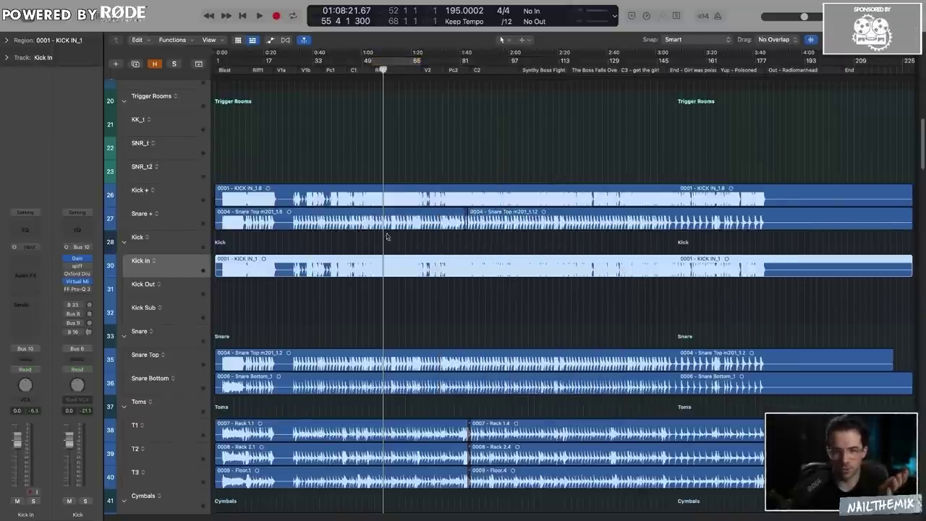
Select the Waldorf synth track and look over the surrounding synth, percussion, big drum and lead guitar tracks
{"action": "scroll", "coordinate": [399, 314], "scroll_direction": "up", "scroll_amount": 5}
{"action": "scroll", "coordinate": [399, 315], "scroll_direction": "down", "scroll_amount": 20}
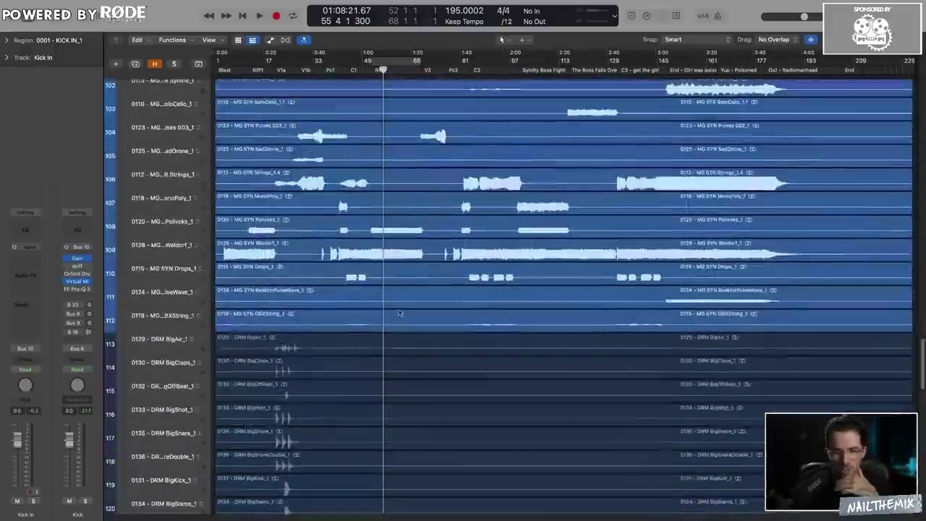
{"action": "left_click", "coordinate": [194, 254]}
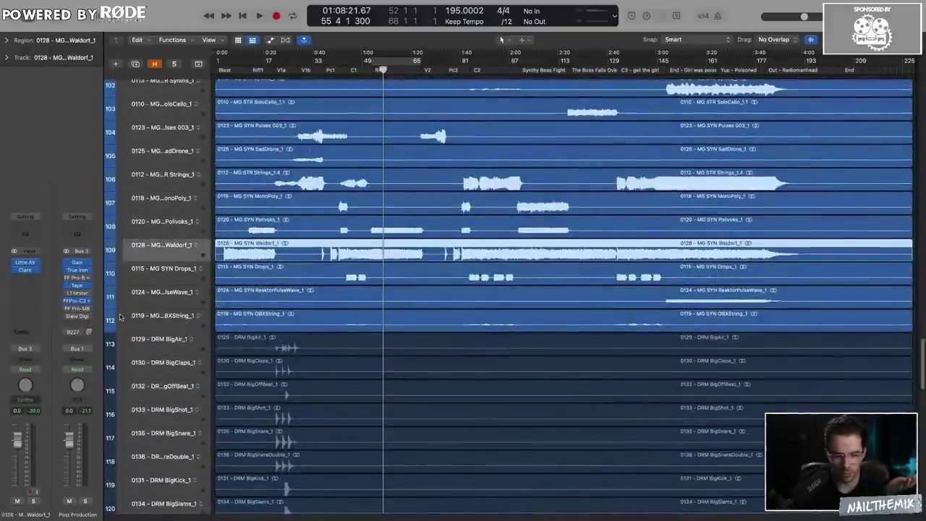
{"action": "scroll", "coordinate": [424, 252], "scroll_direction": "up", "scroll_amount": 10}
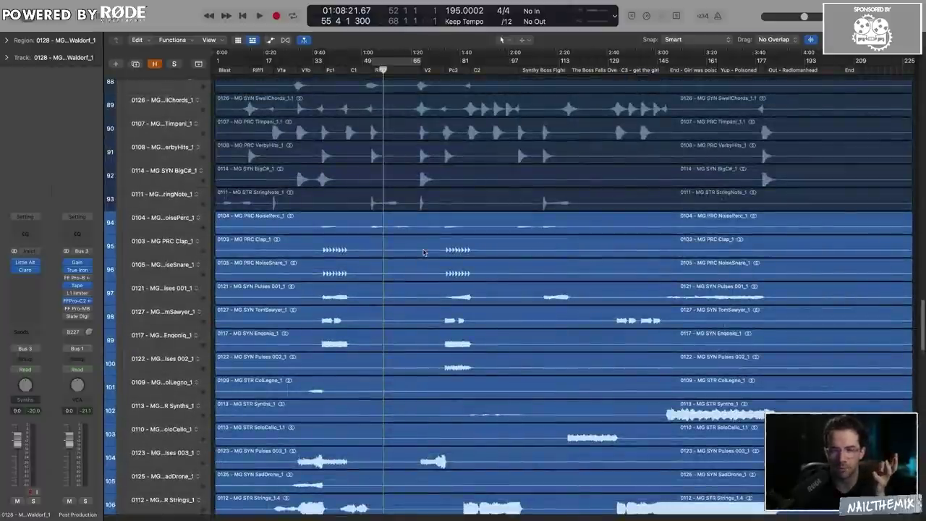
{"action": "scroll", "coordinate": [424, 252], "scroll_direction": "down", "scroll_amount": 12}
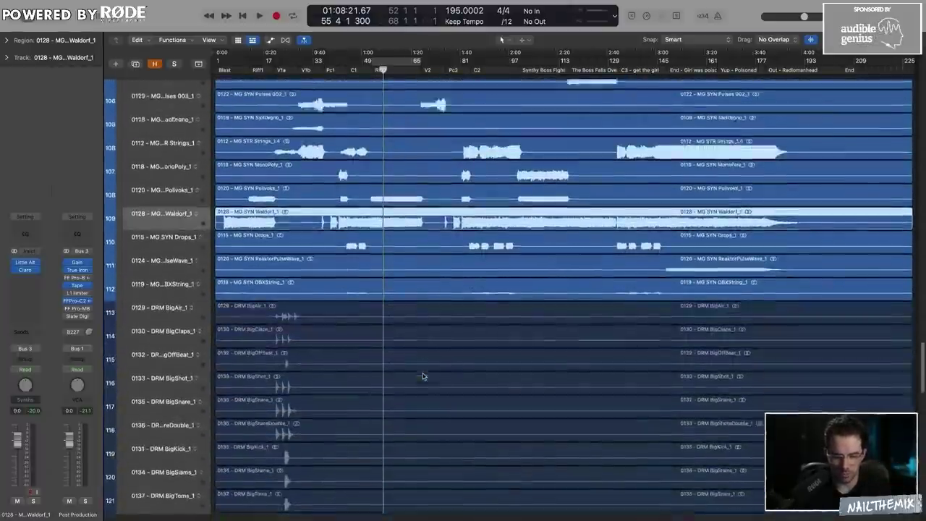
{"action": "scroll", "coordinate": [424, 376], "scroll_direction": "up", "scroll_amount": 20}
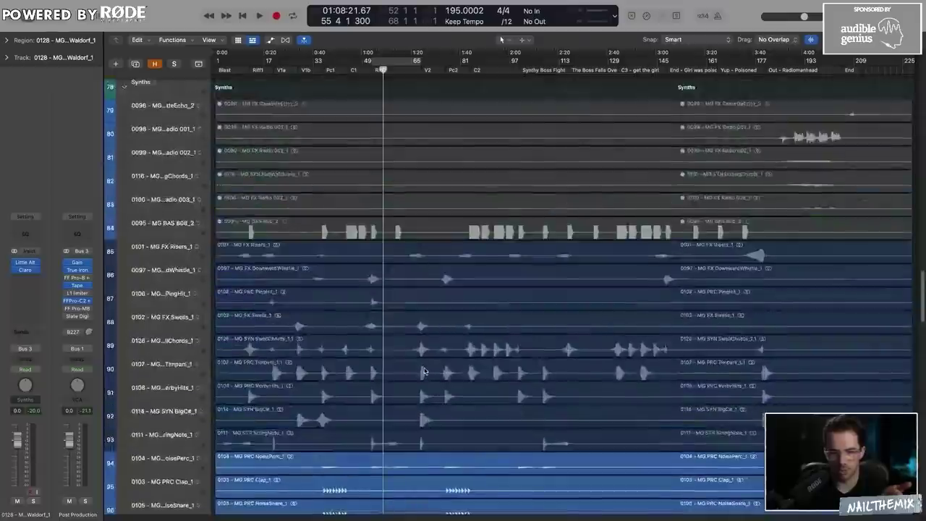
{"action": "scroll", "coordinate": [424, 371], "scroll_direction": "up", "scroll_amount": 10}
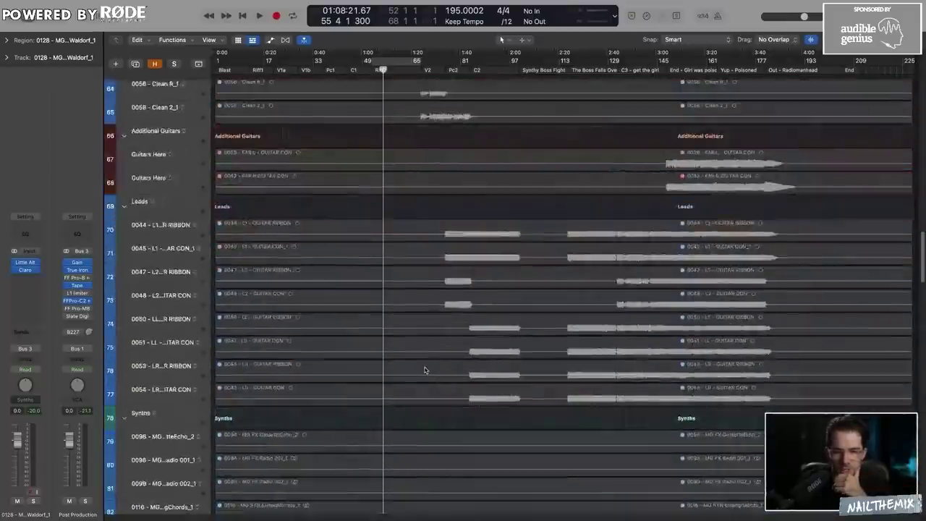
Move the playhead to the C2 section, back it up a few bars and play the song from around Pc2
{"action": "scroll", "coordinate": [425, 370], "scroll_direction": "down", "scroll_amount": 6}
{"action": "left_click", "coordinate": [469, 73]}
{"action": "scroll", "coordinate": [479, 430], "scroll_direction": "down", "scroll_amount": 15}
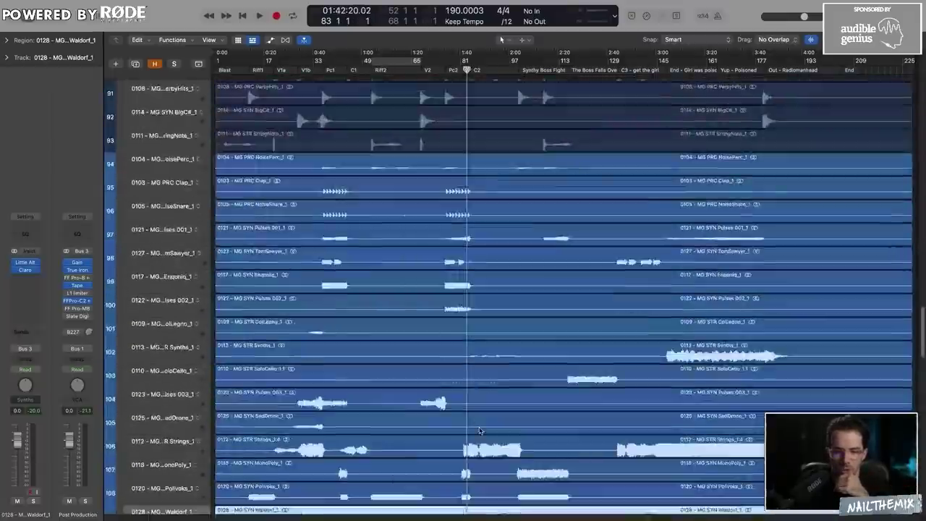
{"action": "scroll", "coordinate": [498, 364], "scroll_direction": "up", "scroll_amount": 4}
{"action": "scroll", "coordinate": [503, 362], "scroll_direction": "down", "scroll_amount": 7}
{"action": "scroll", "coordinate": [502, 363], "scroll_direction": "down", "scroll_amount": 12}
{"action": "scroll", "coordinate": [501, 363], "scroll_direction": "up", "scroll_amount": 20}
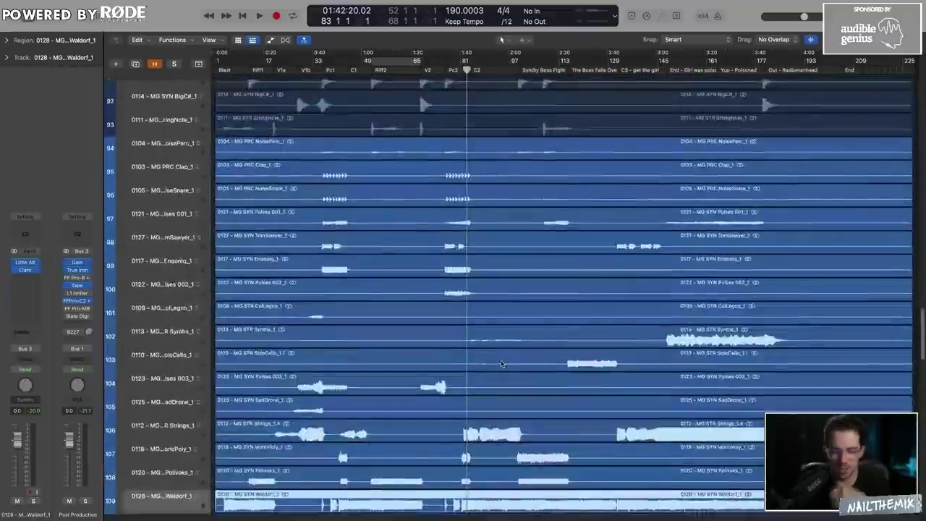
{"action": "key", "text": "comma"}
{"action": "key", "text": "comma"}
{"action": "key", "text": "comma"}
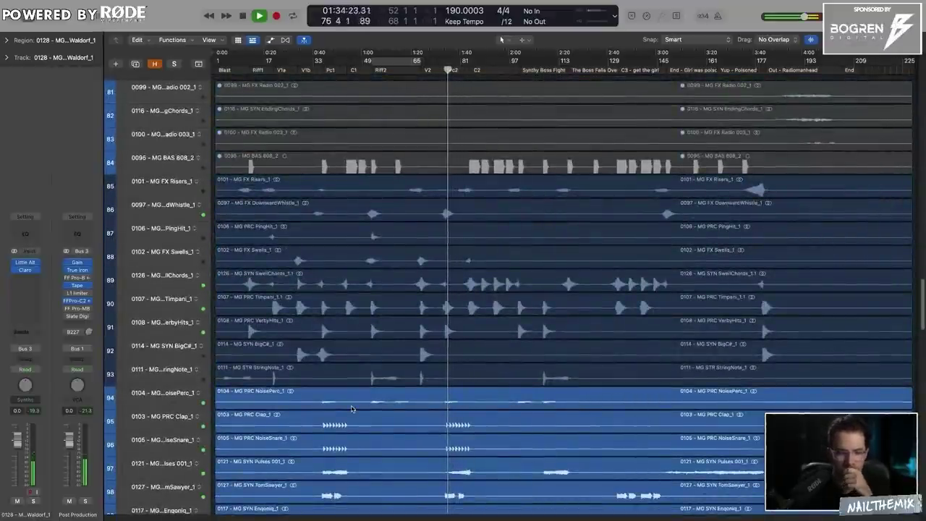
Listen through the C2 section with the full mix while looking over the synth, big drum, lead, clean and rhythm guitar tracks
{"action": "scroll", "coordinate": [352, 409], "scroll_direction": "up", "scroll_amount": 8}
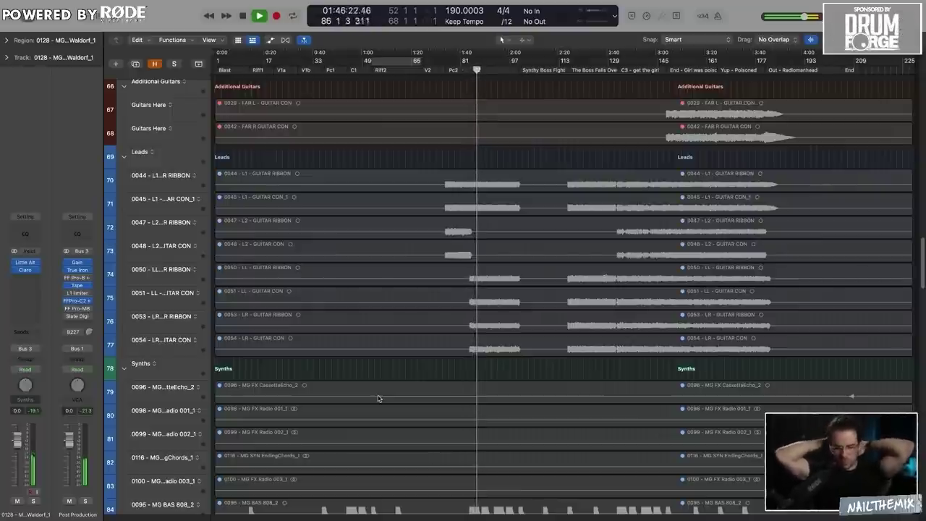
{"action": "scroll", "coordinate": [378, 398], "scroll_direction": "down", "scroll_amount": 15}
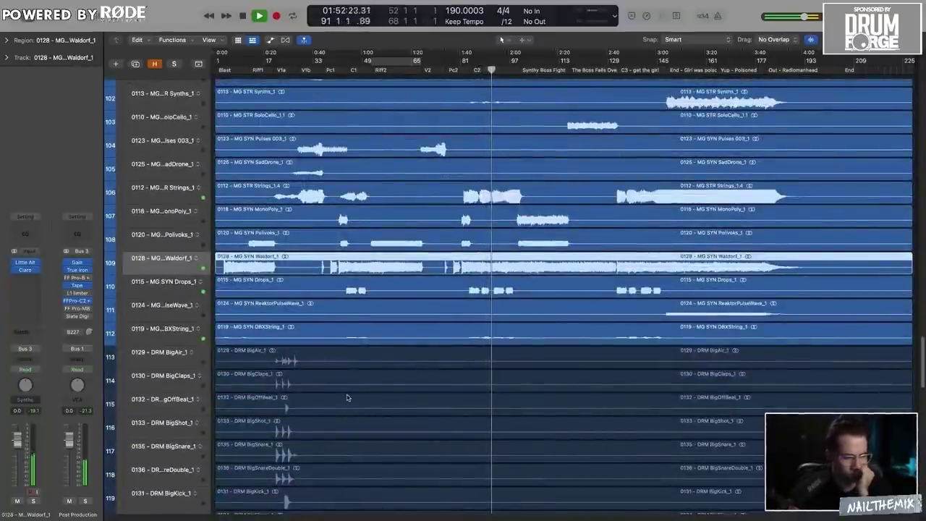
{"action": "scroll", "coordinate": [347, 397], "scroll_direction": "down", "scroll_amount": 10}
{"action": "scroll", "coordinate": [344, 379], "scroll_direction": "up", "scroll_amount": 7}
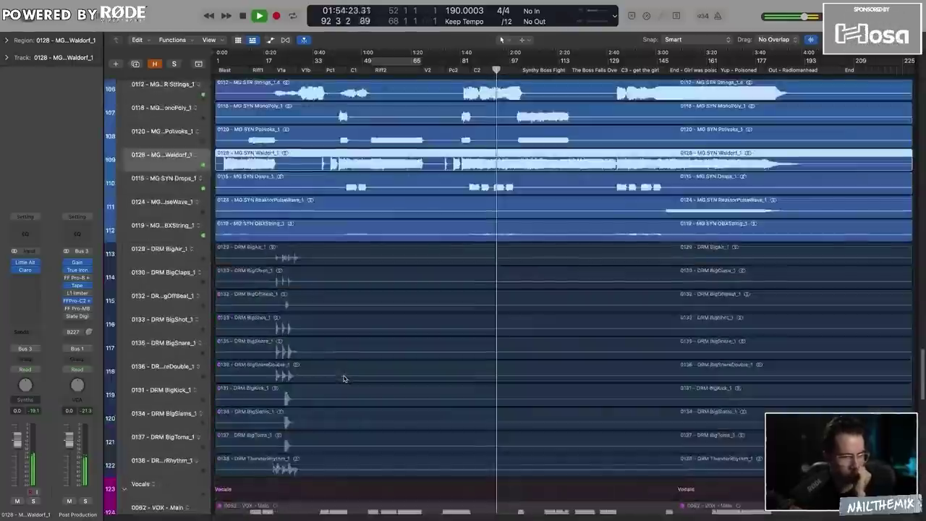
{"action": "scroll", "coordinate": [343, 378], "scroll_direction": "up", "scroll_amount": 20}
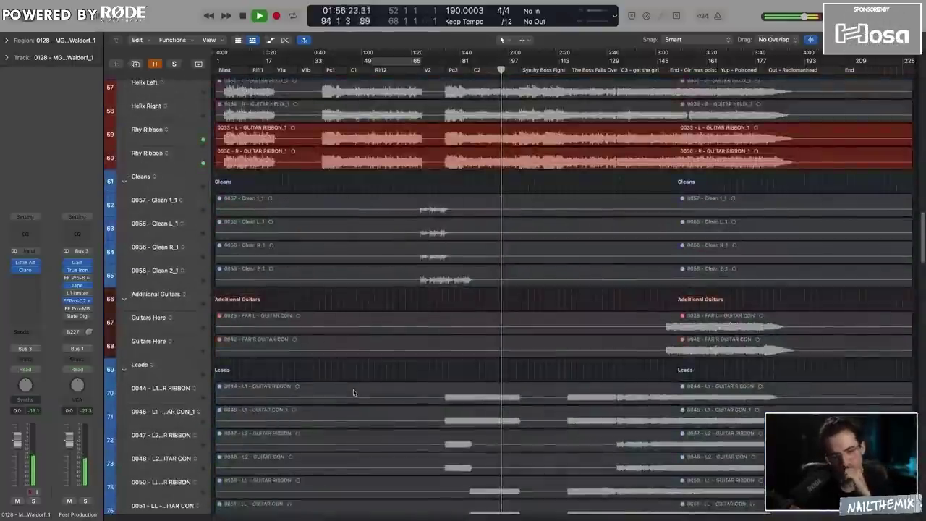
{"action": "scroll", "coordinate": [354, 393], "scroll_direction": "up", "scroll_amount": 5}
{"action": "scroll", "coordinate": [351, 389], "scroll_direction": "down", "scroll_amount": 5}
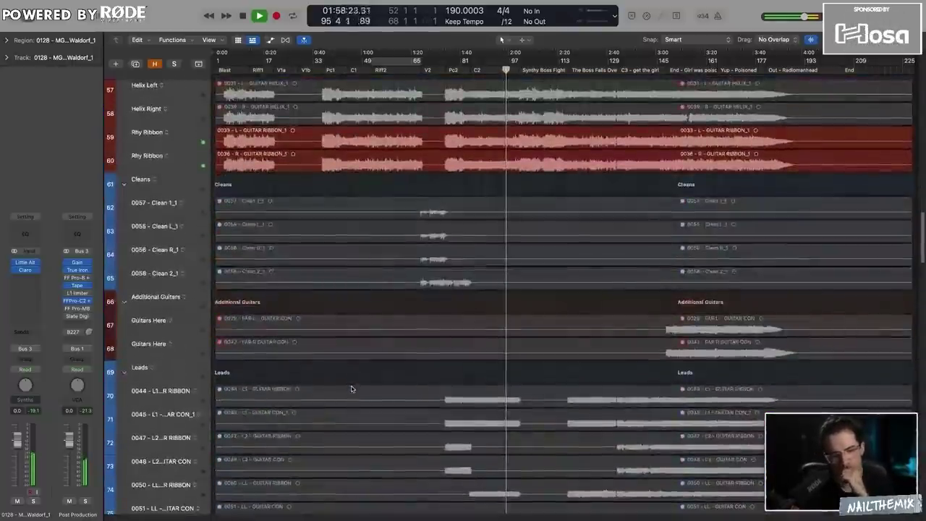